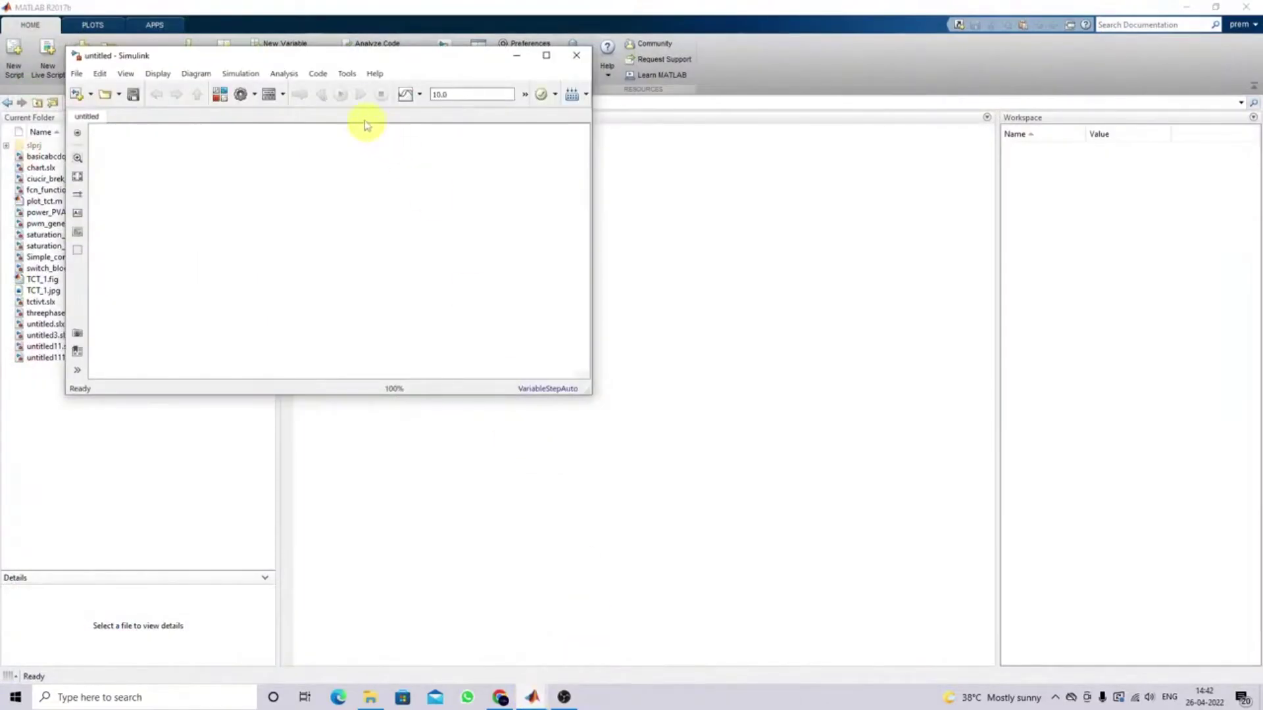
Open the Simulink Library Browser from the untitled model and arrange both windows on screen
drag(369, 62, 512, 82)
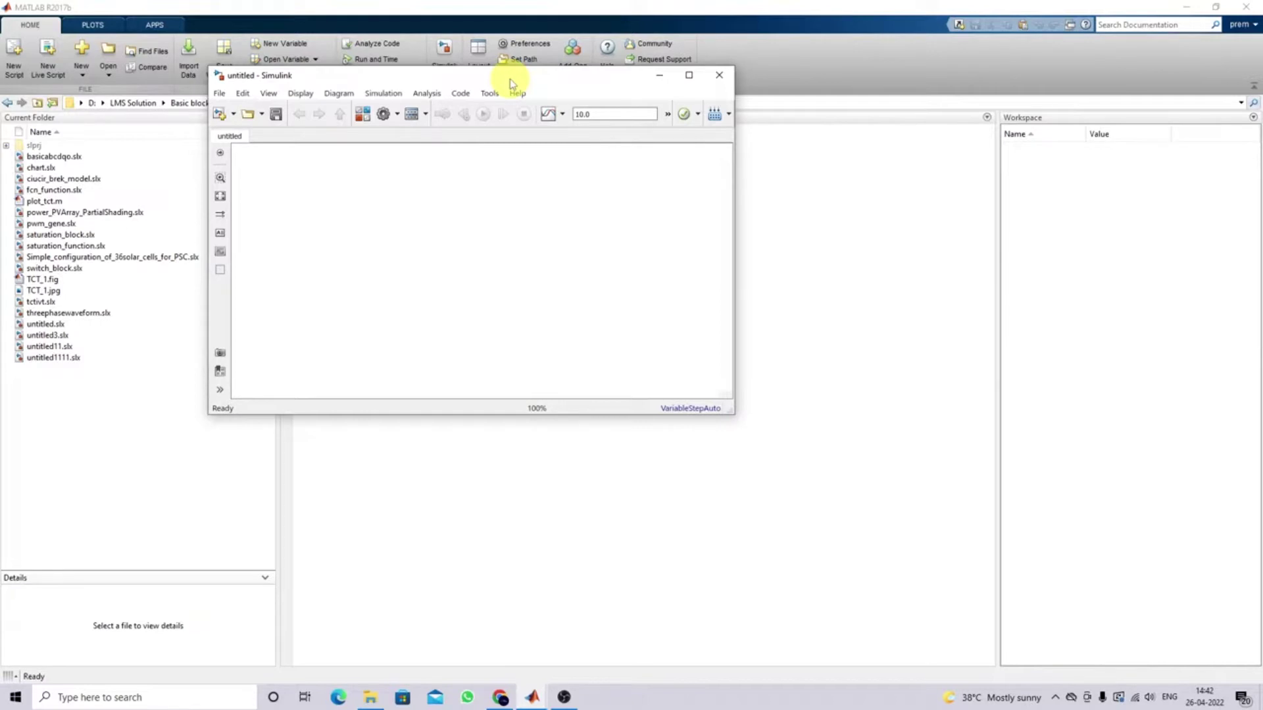
drag(485, 76, 511, 115)
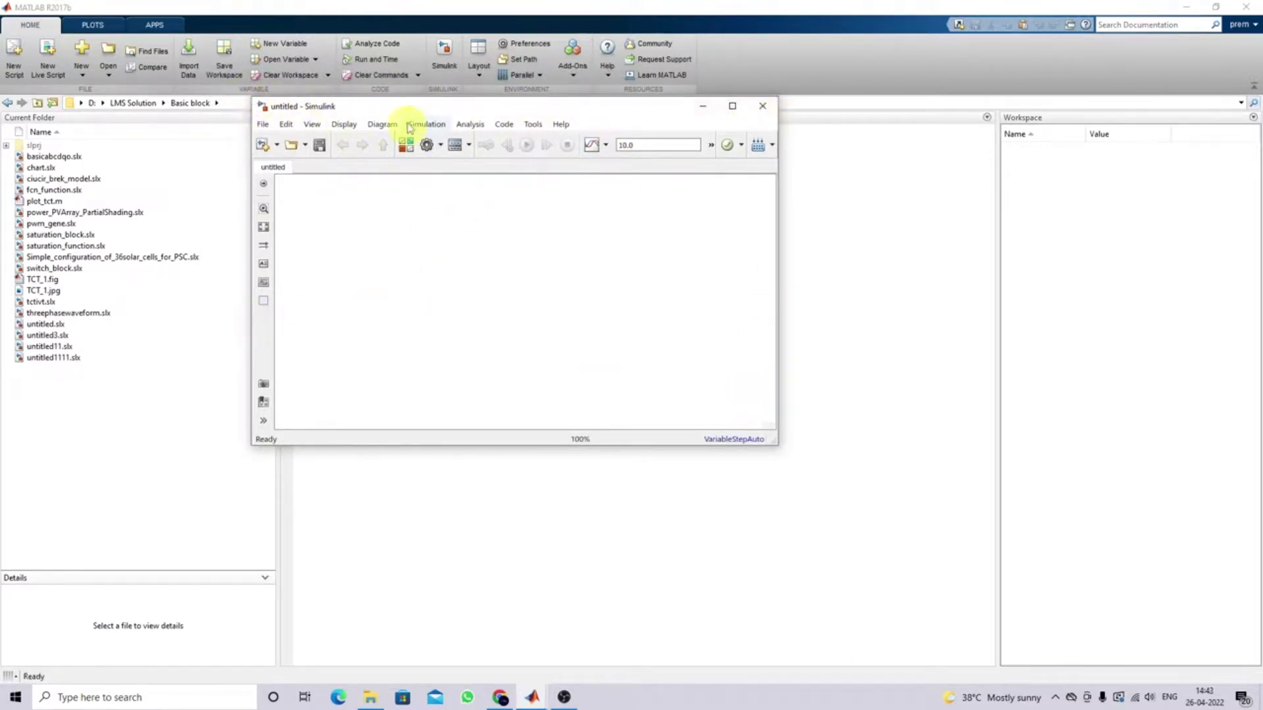
drag(411, 107, 475, 108)
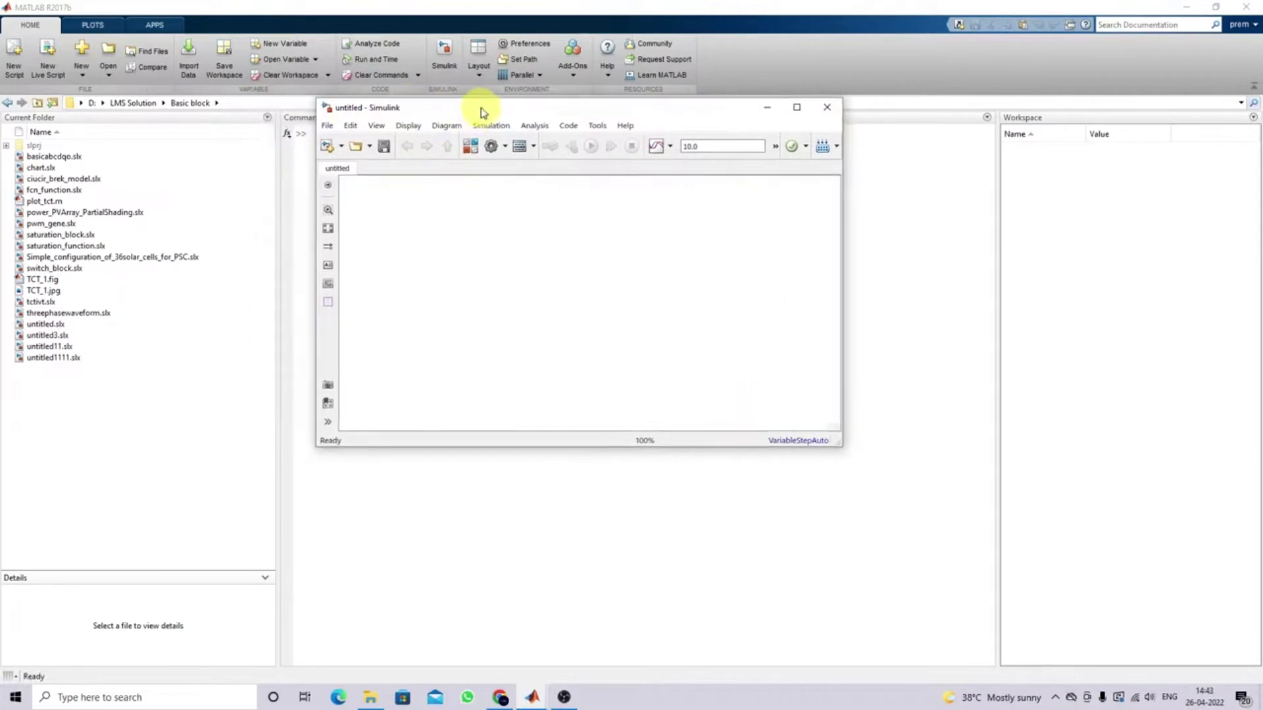
click(471, 148)
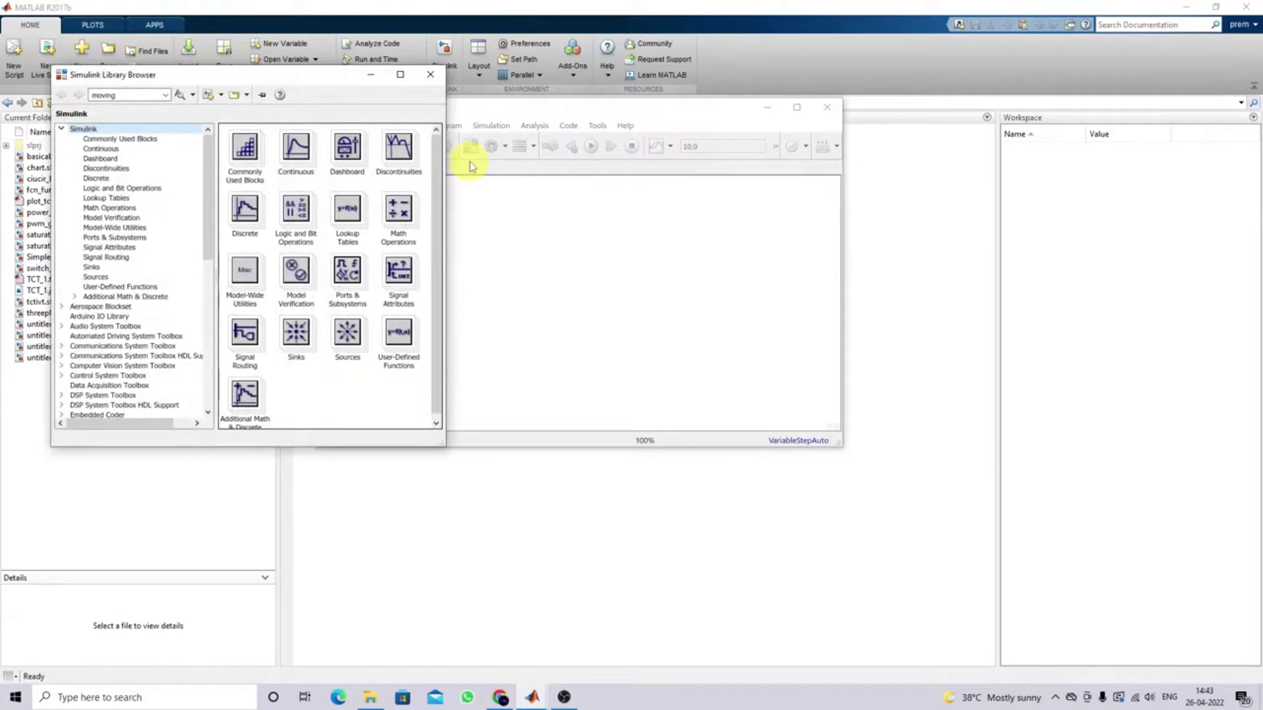
drag(250, 77, 307, 80)
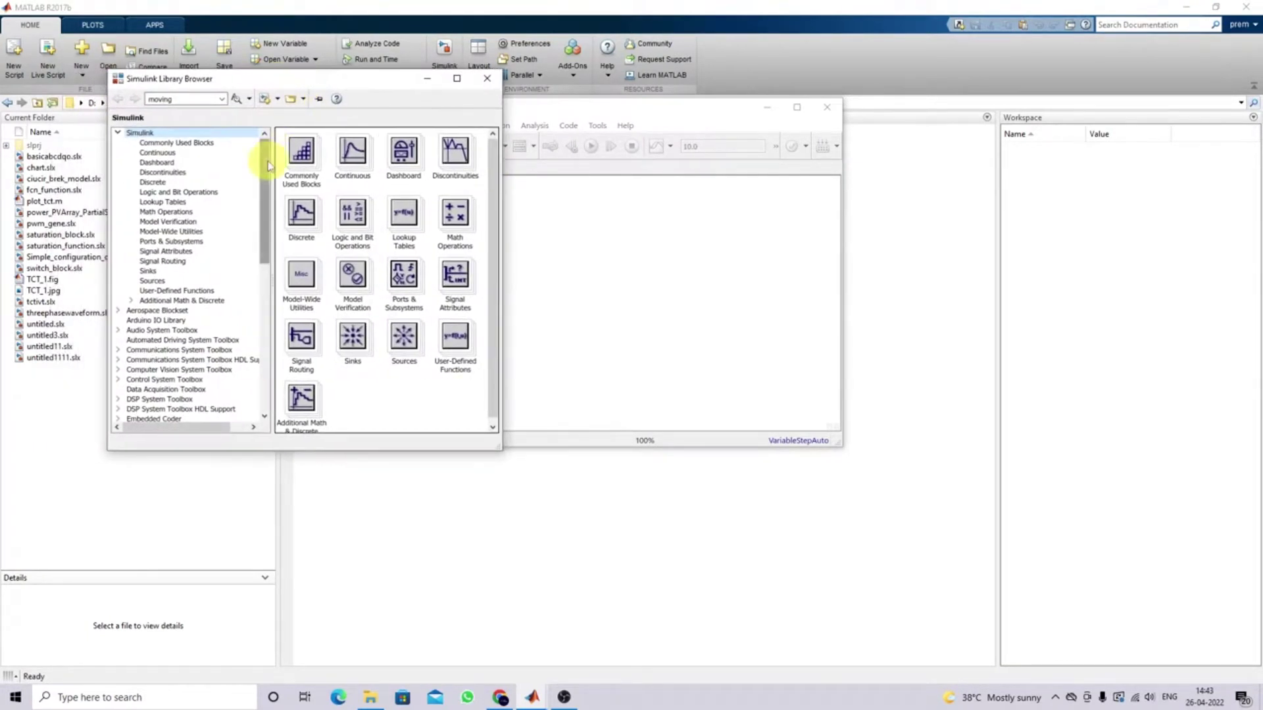
Add a Repeating Sequence block from the Simulink Sources library to the untitled model, placing the library and model windows side by side
drag(265, 158, 271, 199)
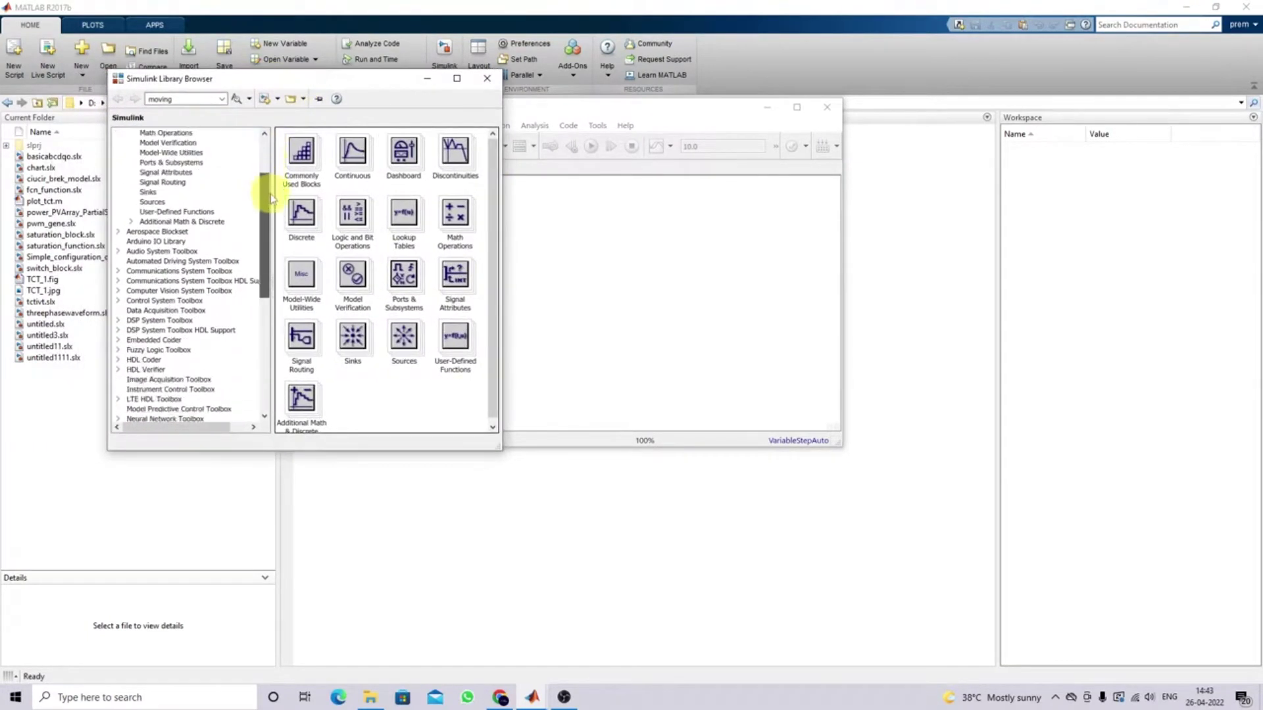
click(154, 203)
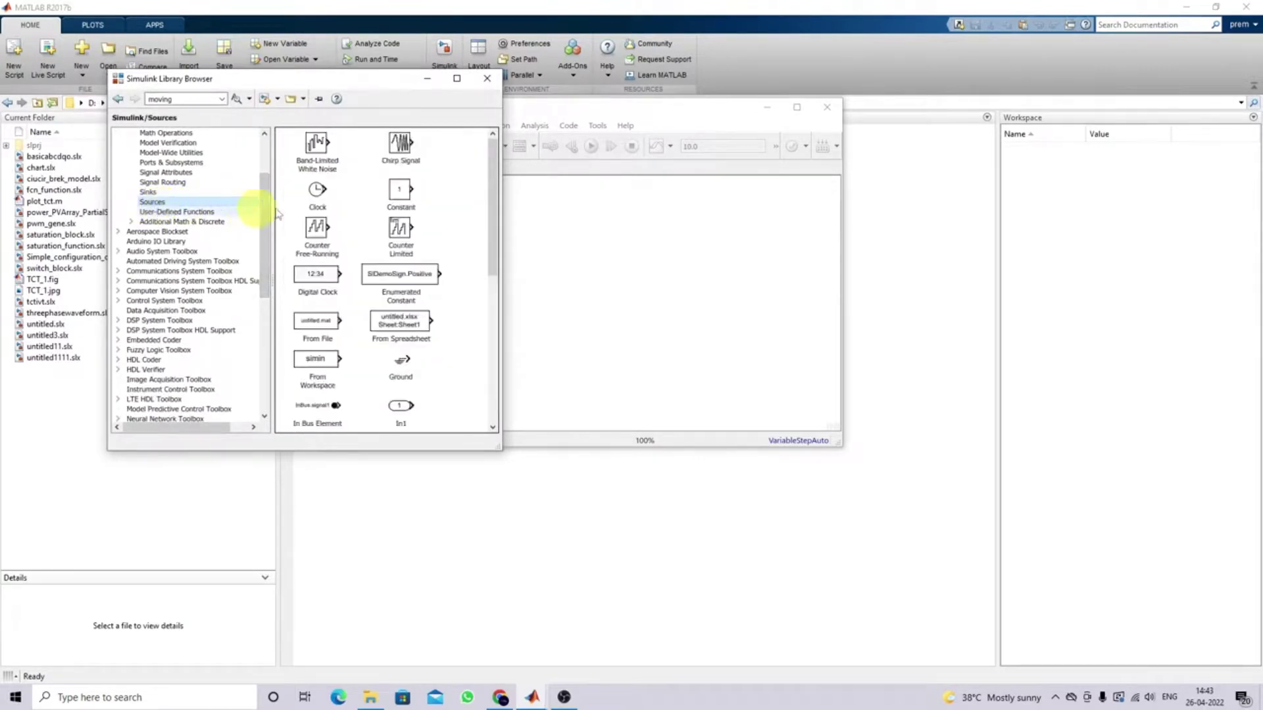
drag(495, 222, 497, 348)
click(416, 216)
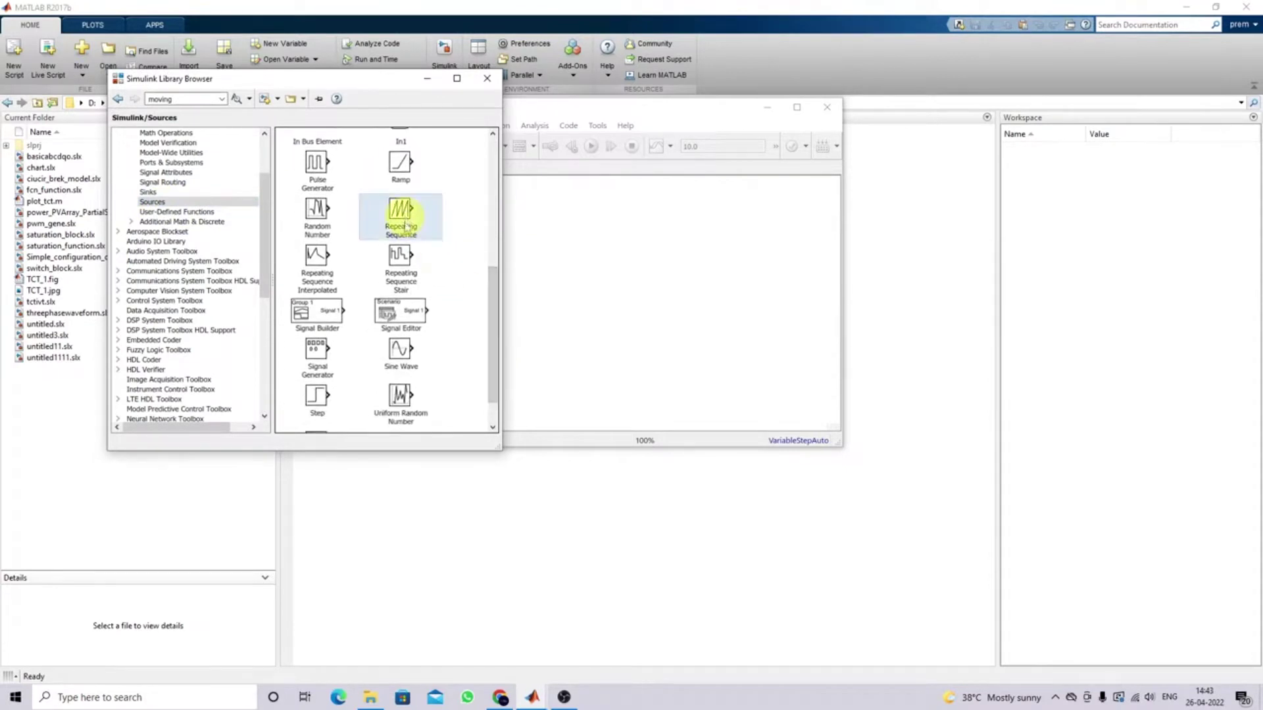
drag(372, 84, 217, 84)
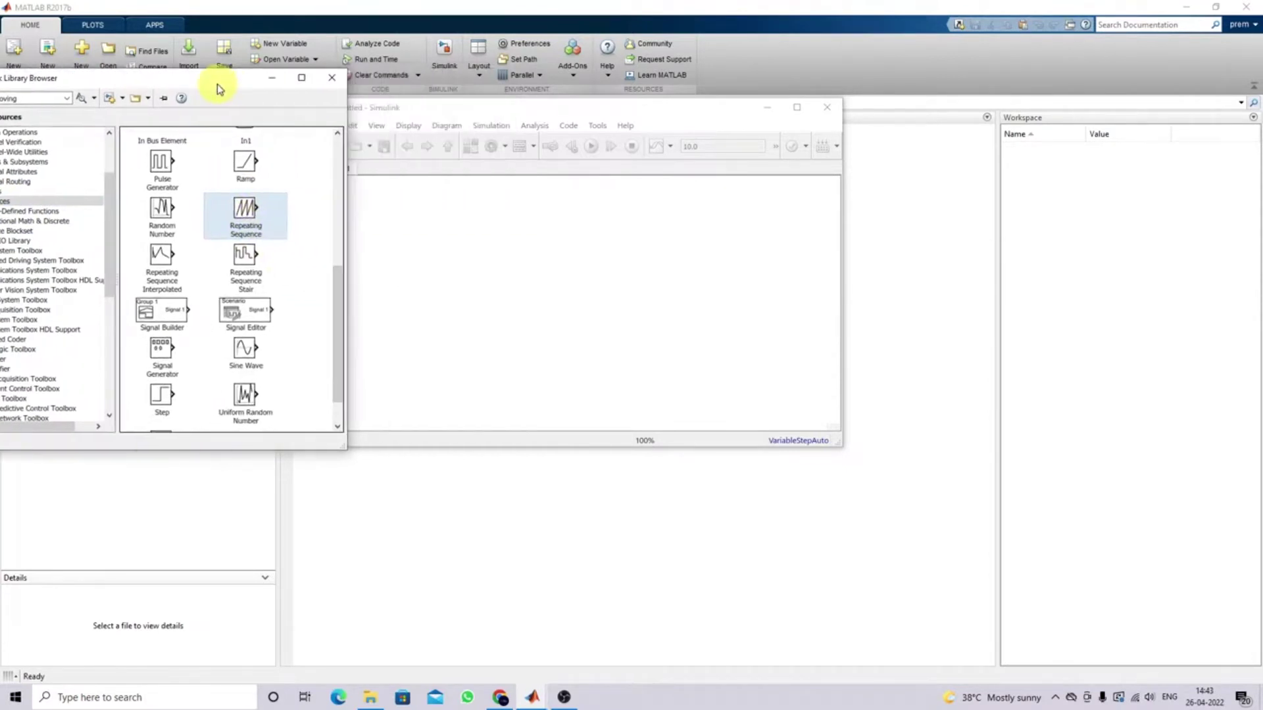
drag(389, 107, 477, 104)
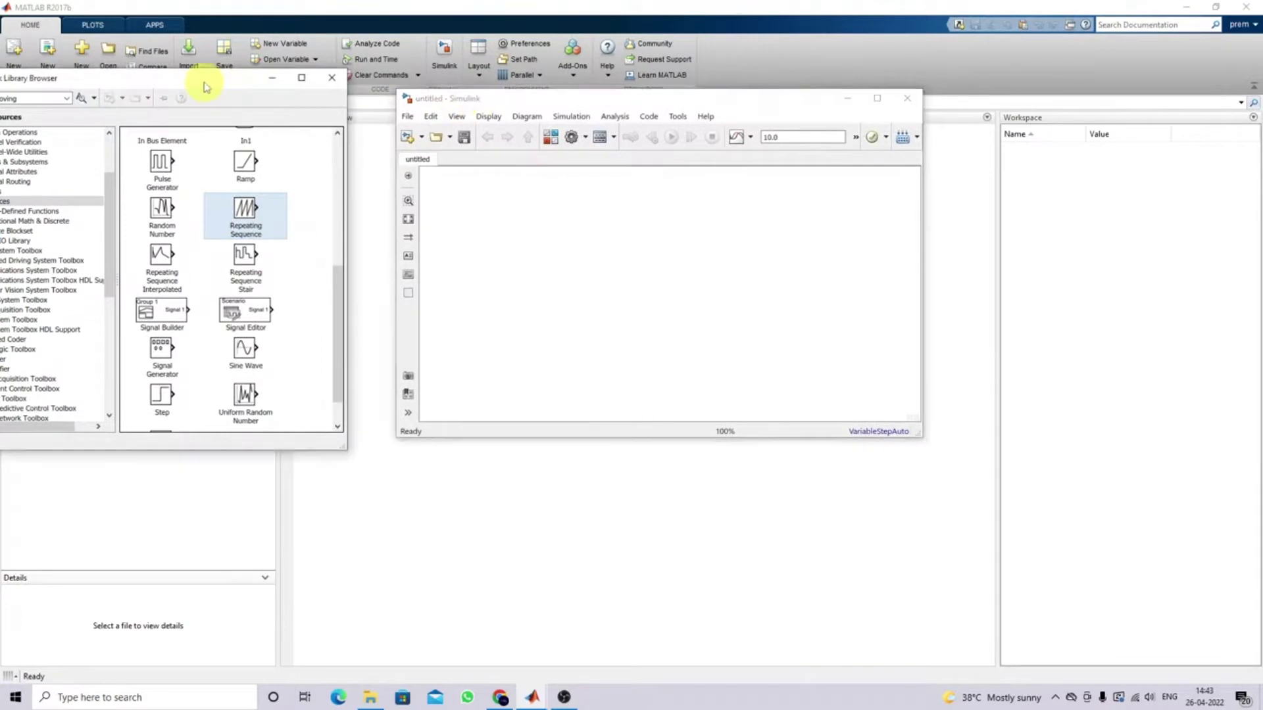
drag(204, 84, 231, 84)
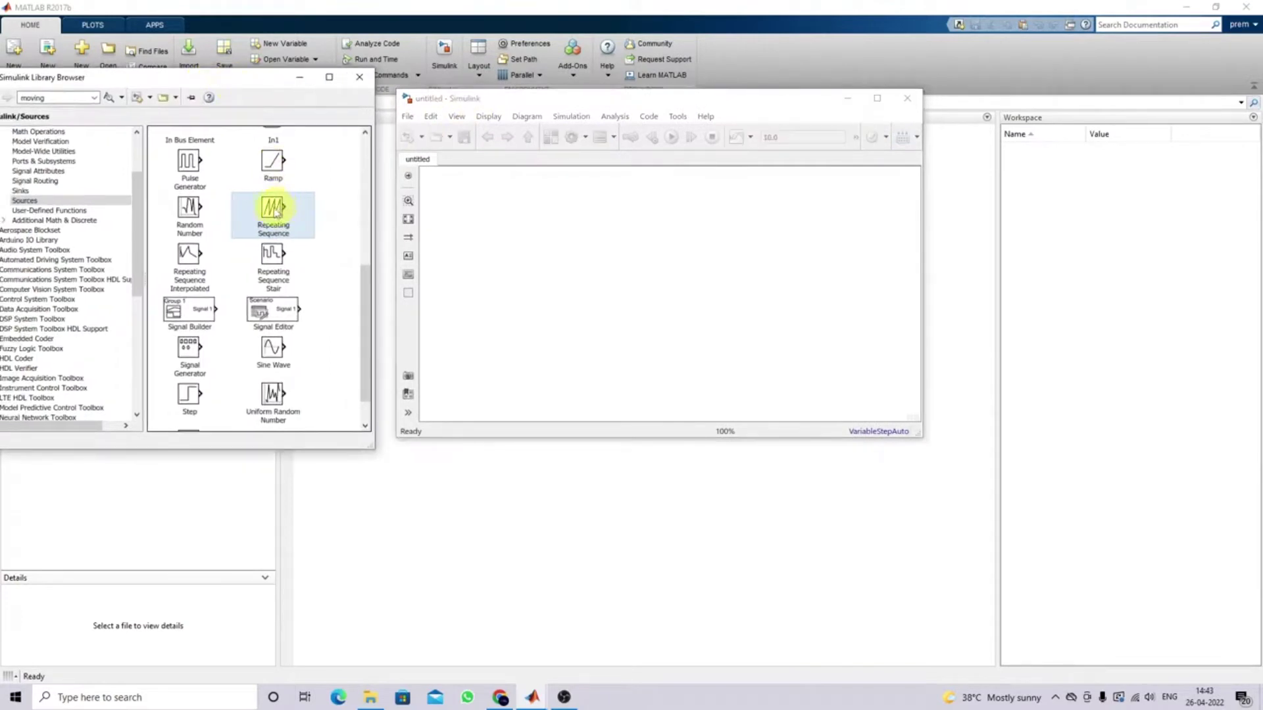
drag(275, 209, 540, 262)
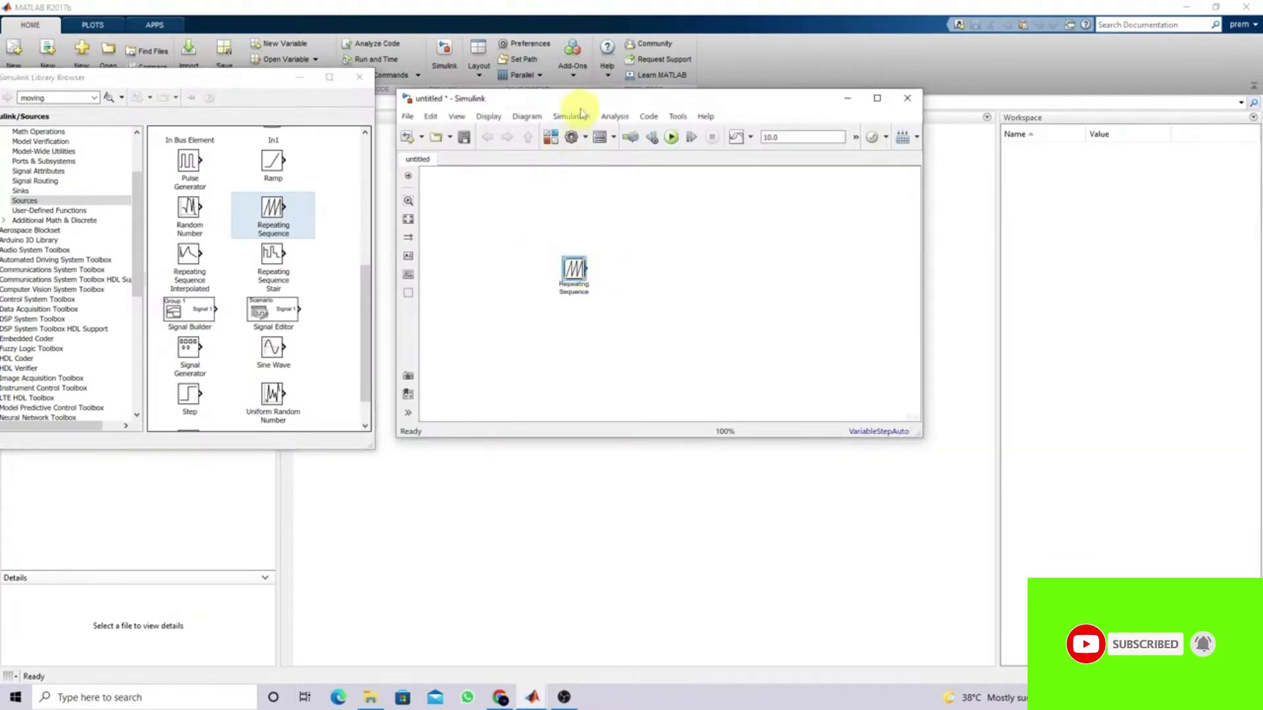
mouse_move(580, 104)
mouse_down()
mouse_move(546, 97)
mouse_move(558, 96)
mouse_up()
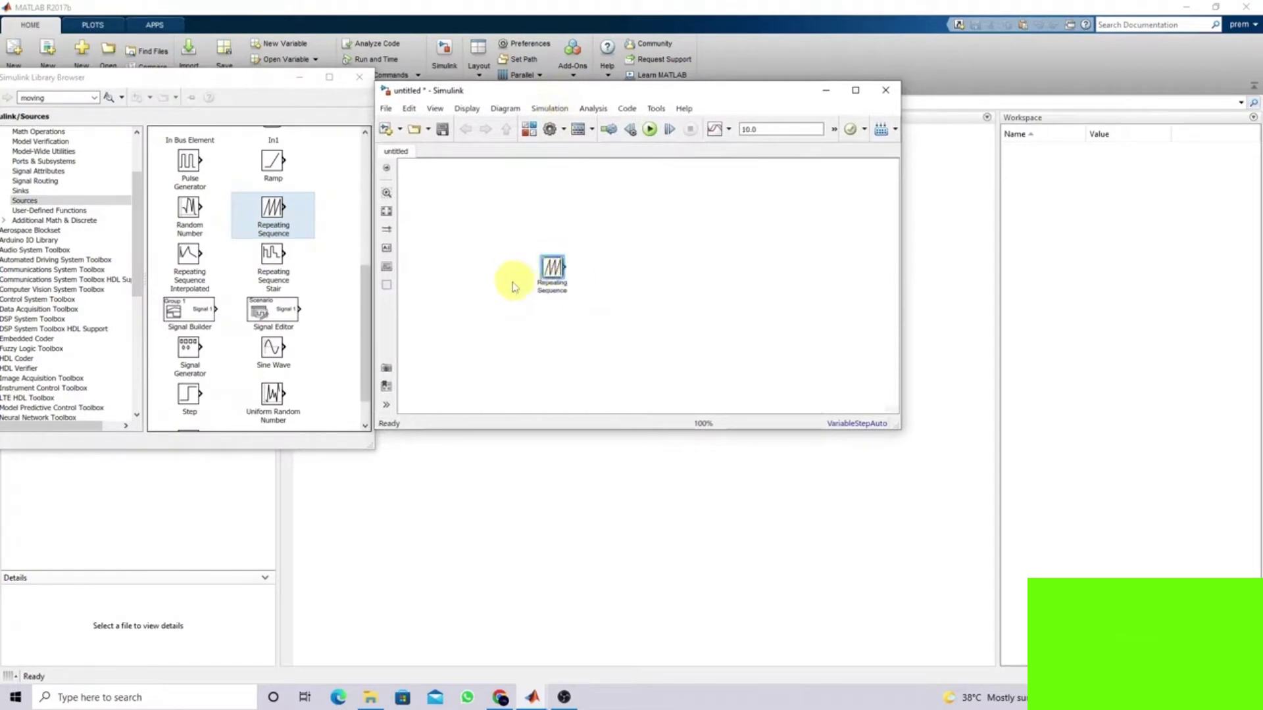
Add a Scope block from the Sinks library beside the Repeating Sequence block and connect the Repeating Sequence output to it
click(21, 191)
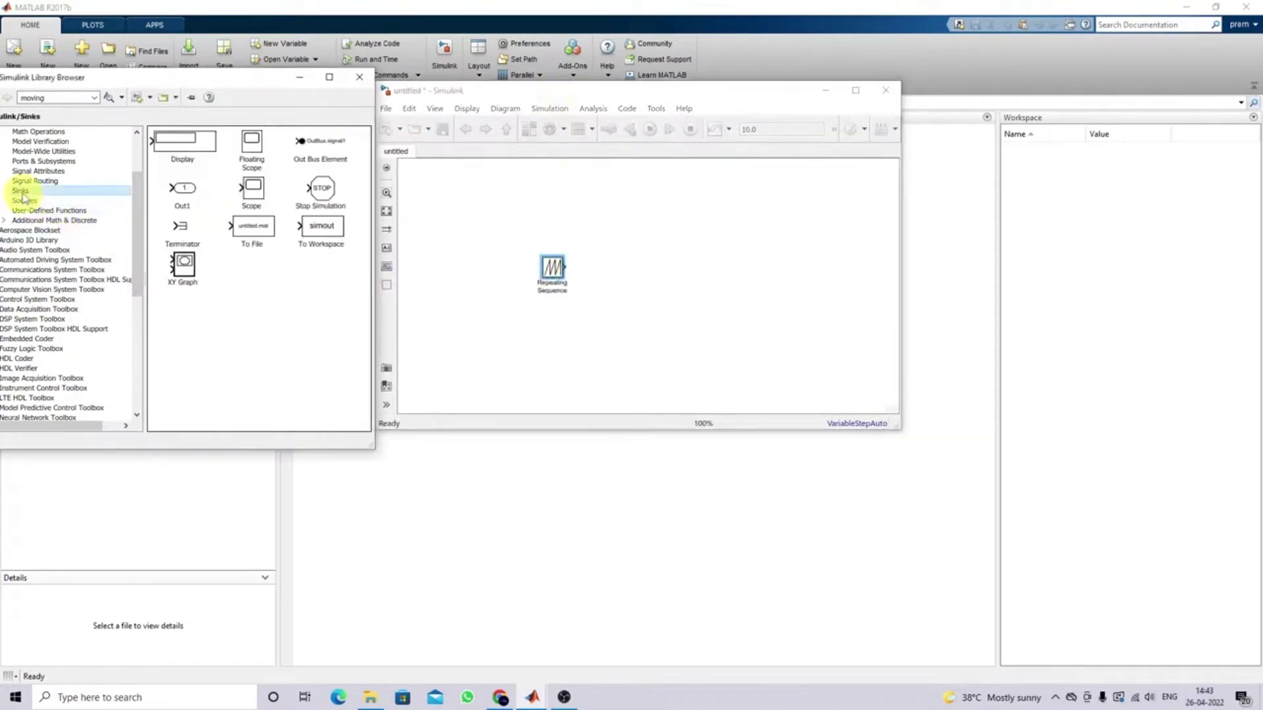
click(259, 195)
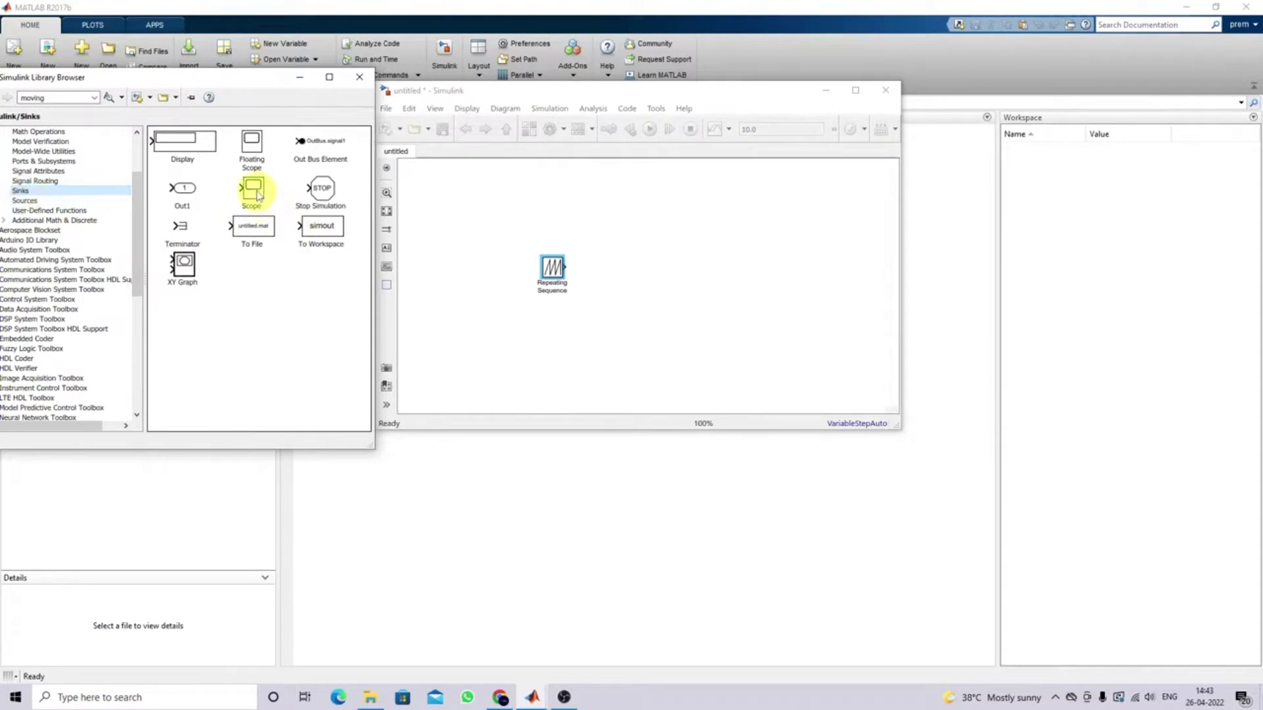
drag(257, 195, 630, 273)
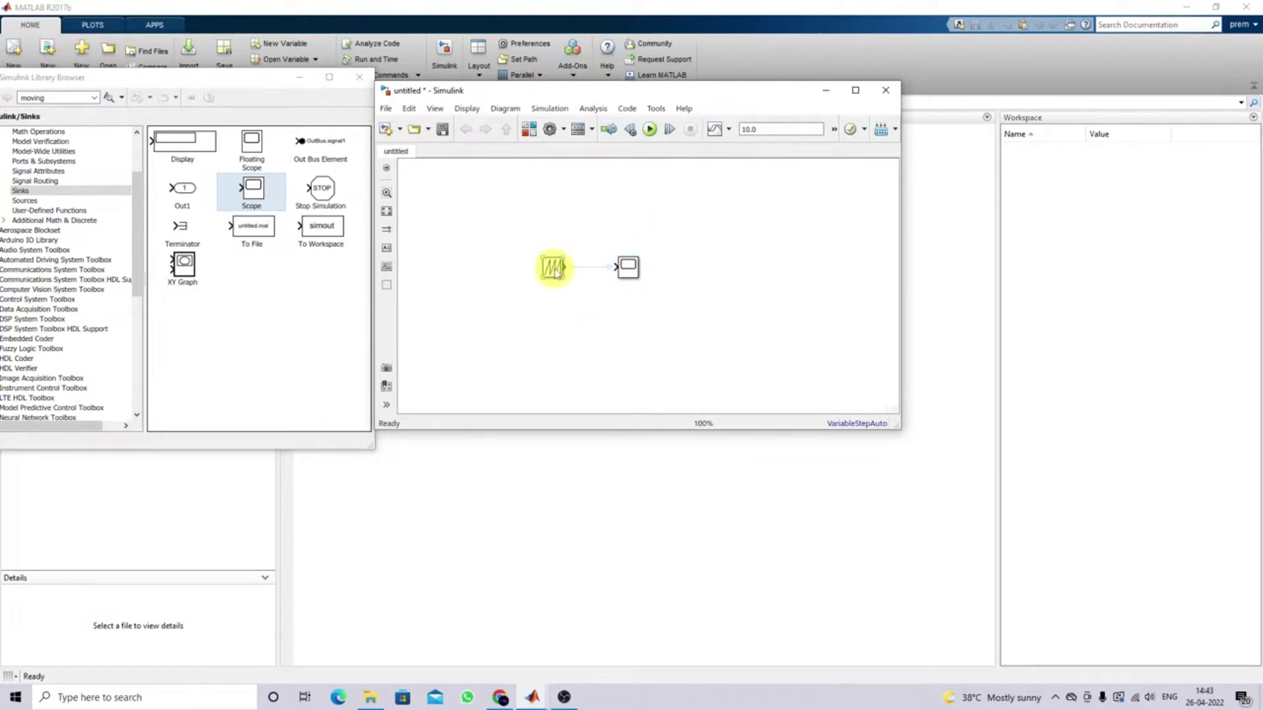
click(594, 269)
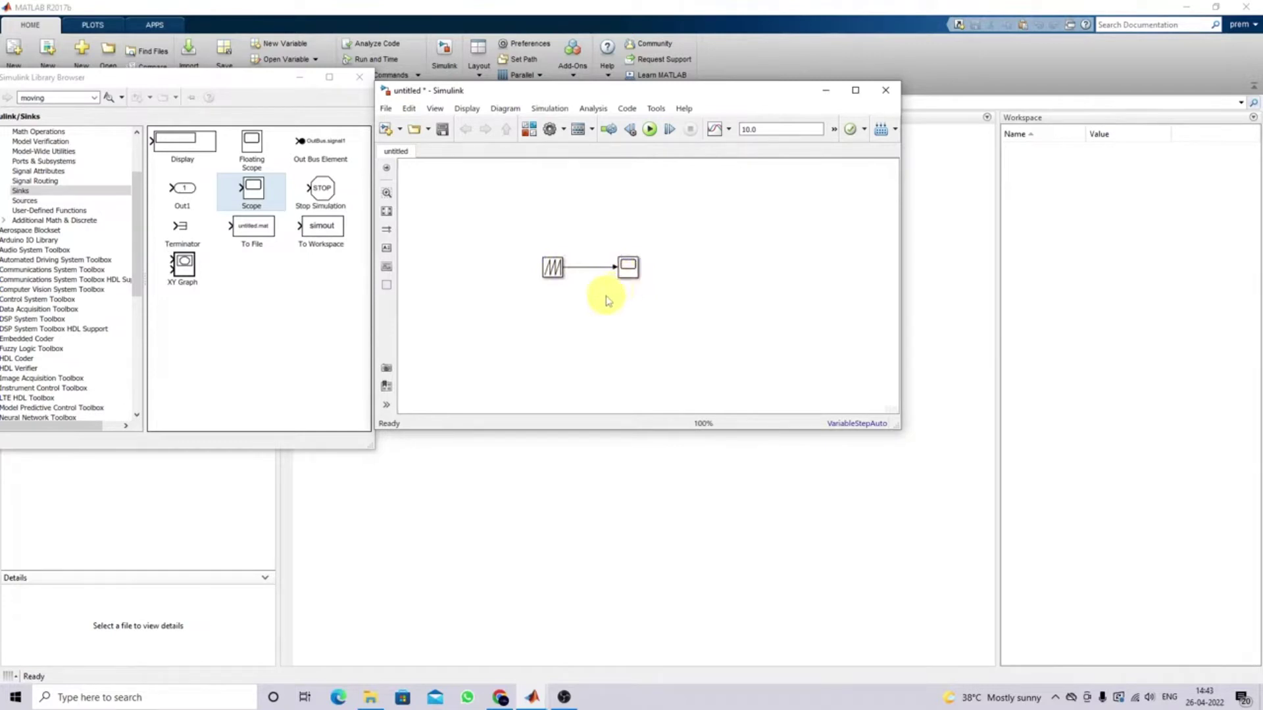
Open the Repeating Sequence block's parameters and review its time values and output values
double_click(553, 267)
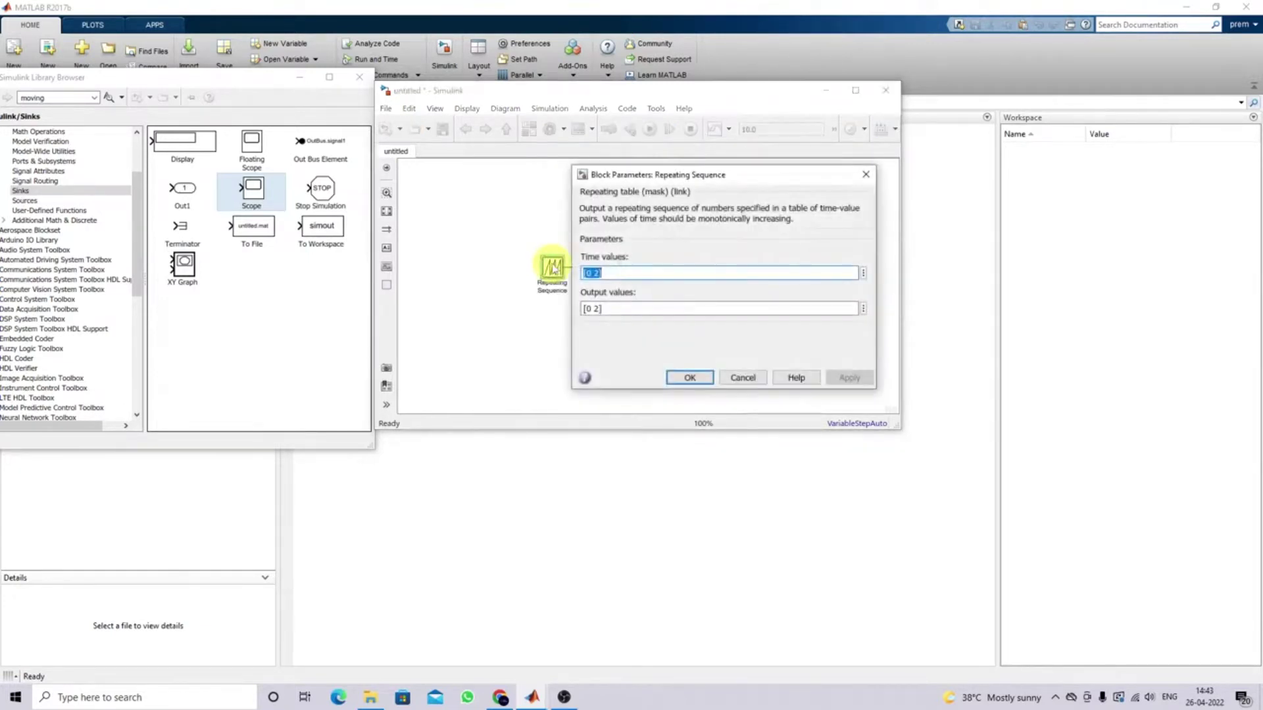
drag(634, 176, 273, 145)
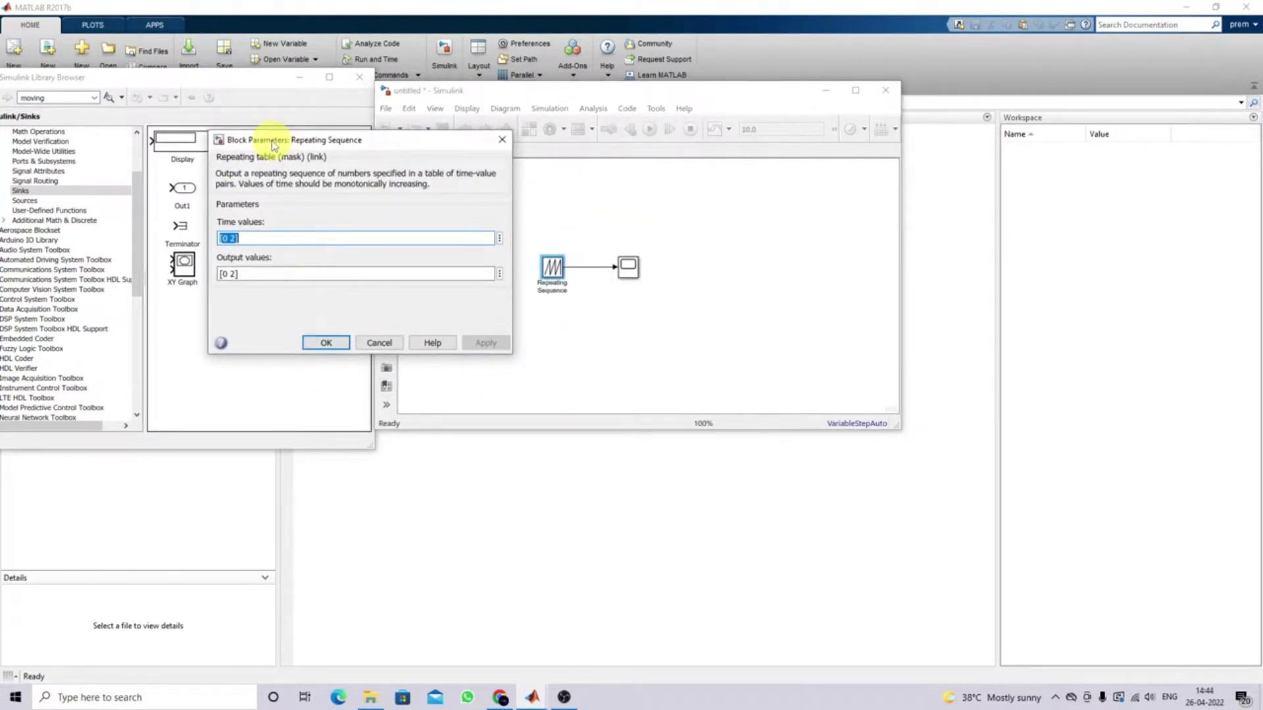
click(269, 238)
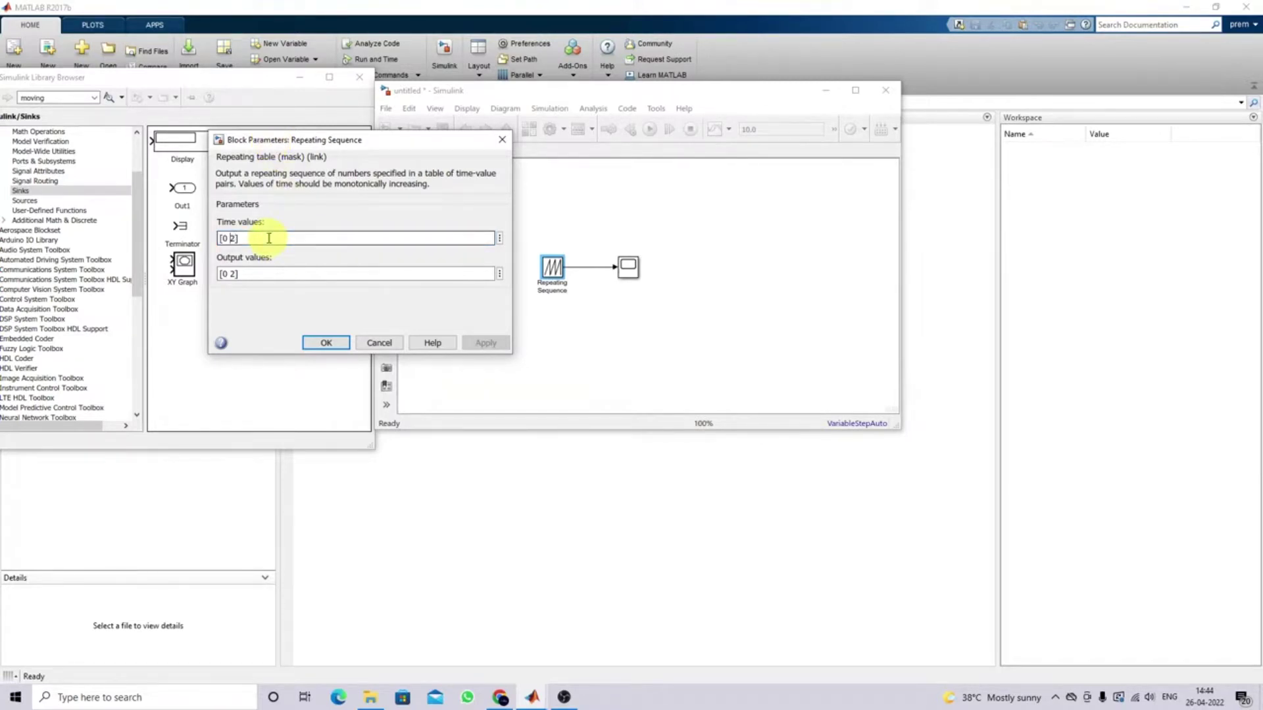
drag(248, 238, 220, 239)
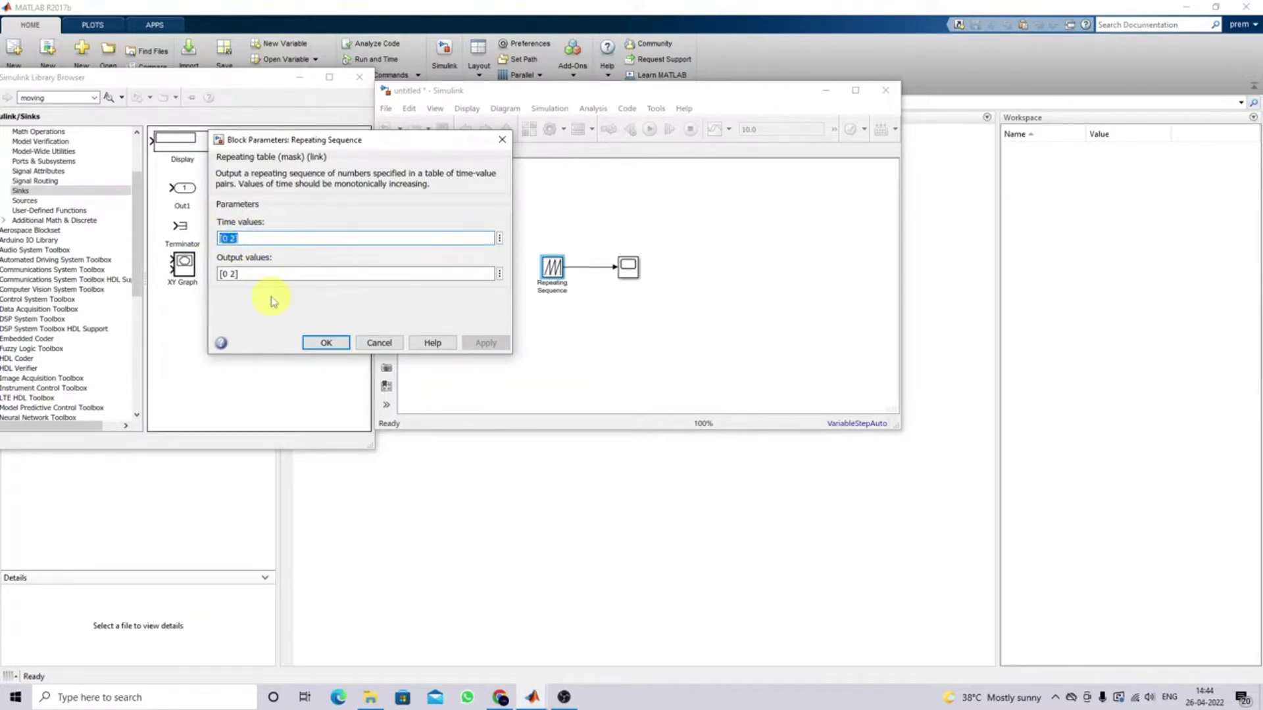
triple_click(265, 274)
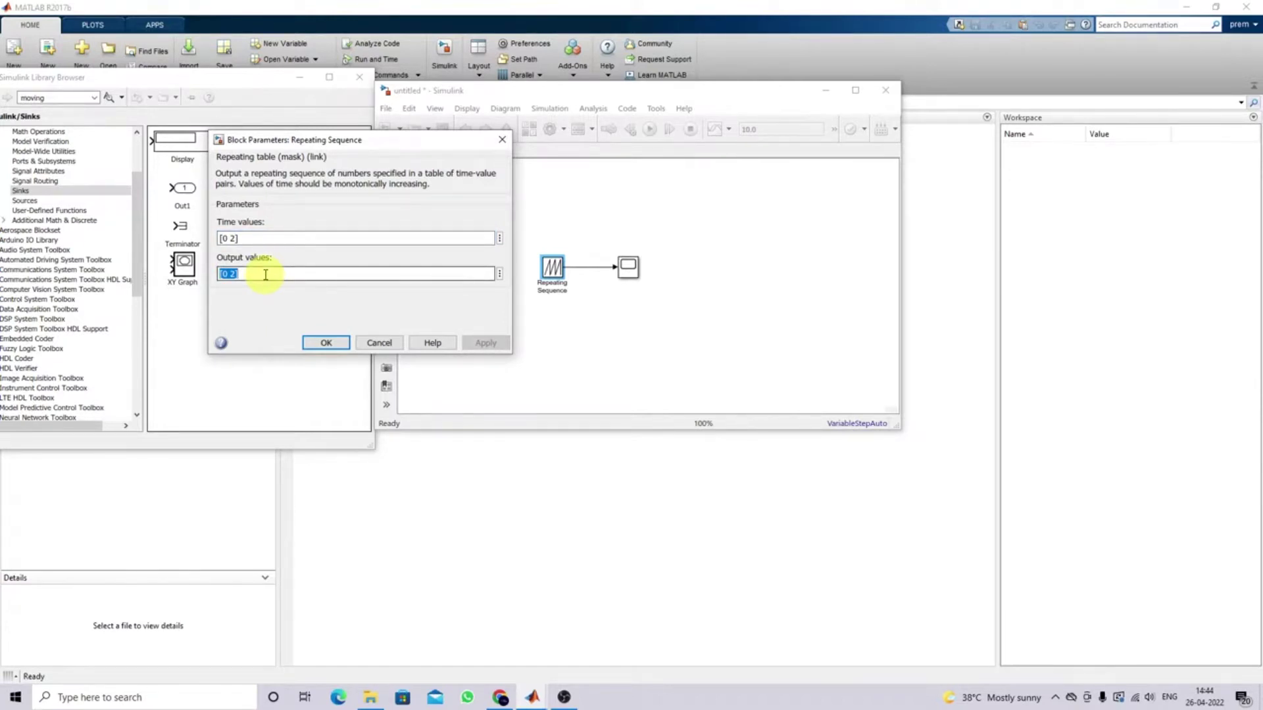
Sketch a sawtooth waveform over the screen with its period marked 0 to 1 and a 1 Hz label, and clear the annotation
key(ctrl+shift+d)
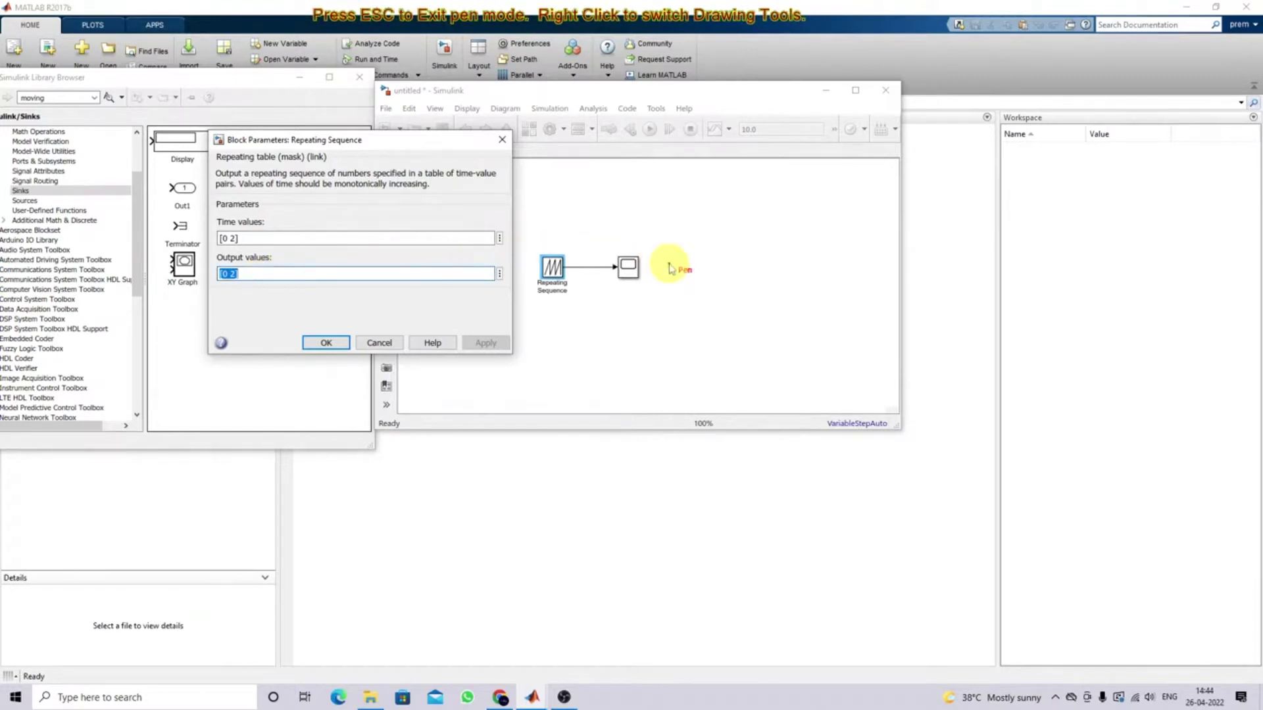
mouse_move(689, 201)
mouse_down()
mouse_move(695, 332)
mouse_move(696, 294)
mouse_move(942, 278)
mouse_up()
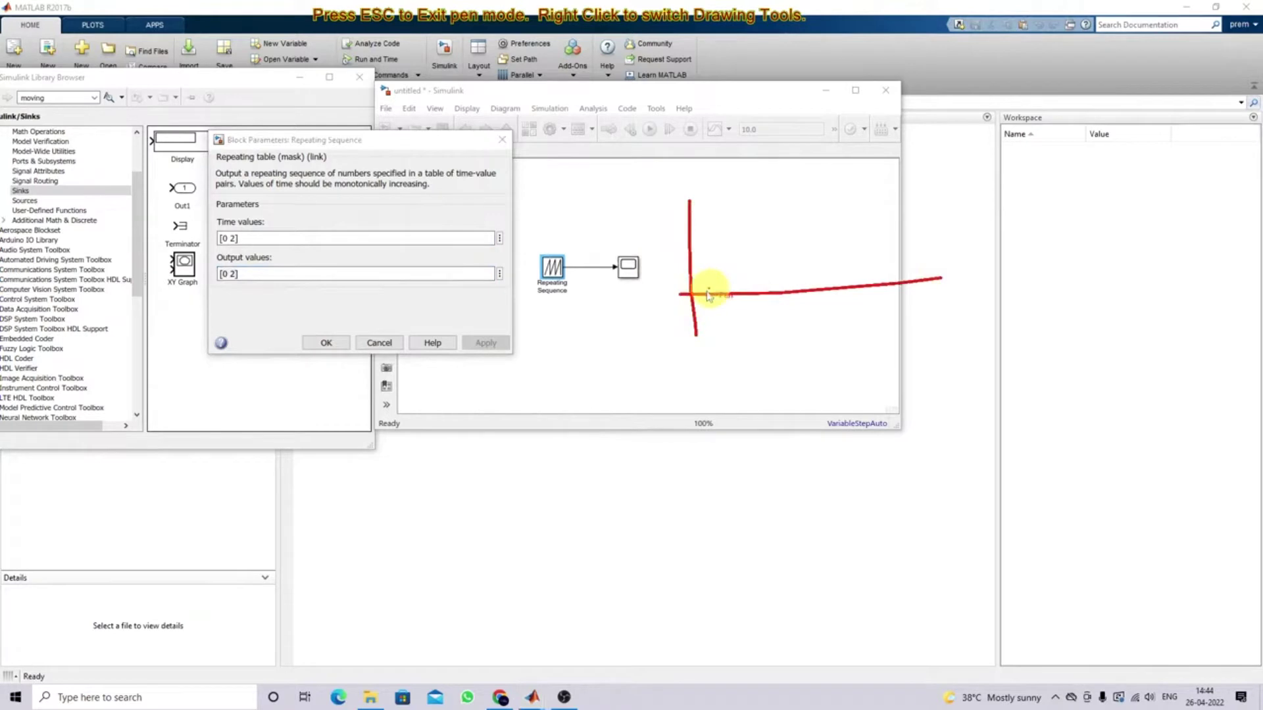
mouse_move(692, 294)
mouse_down()
mouse_move(734, 224)
mouse_move(736, 295)
mouse_move(774, 224)
mouse_move(783, 296)
mouse_up()
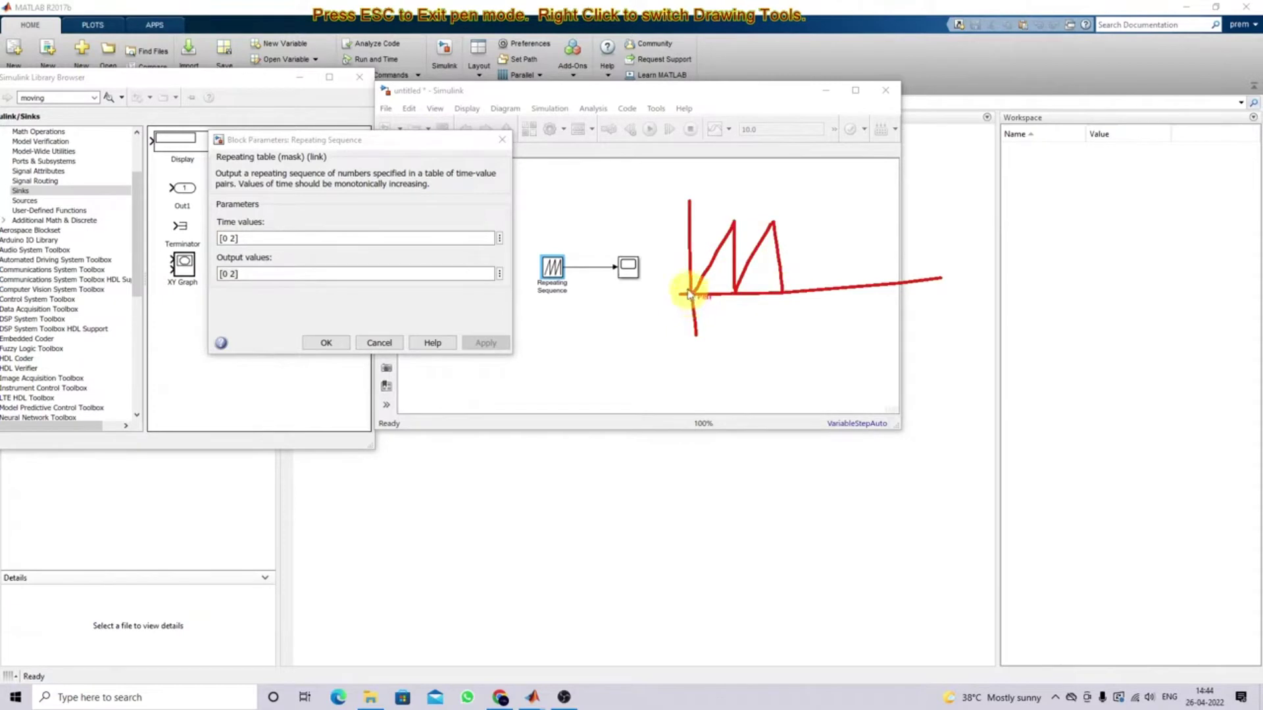
mouse_move(686, 289)
mouse_down()
mouse_move(741, 297)
mouse_move(731, 297)
mouse_up()
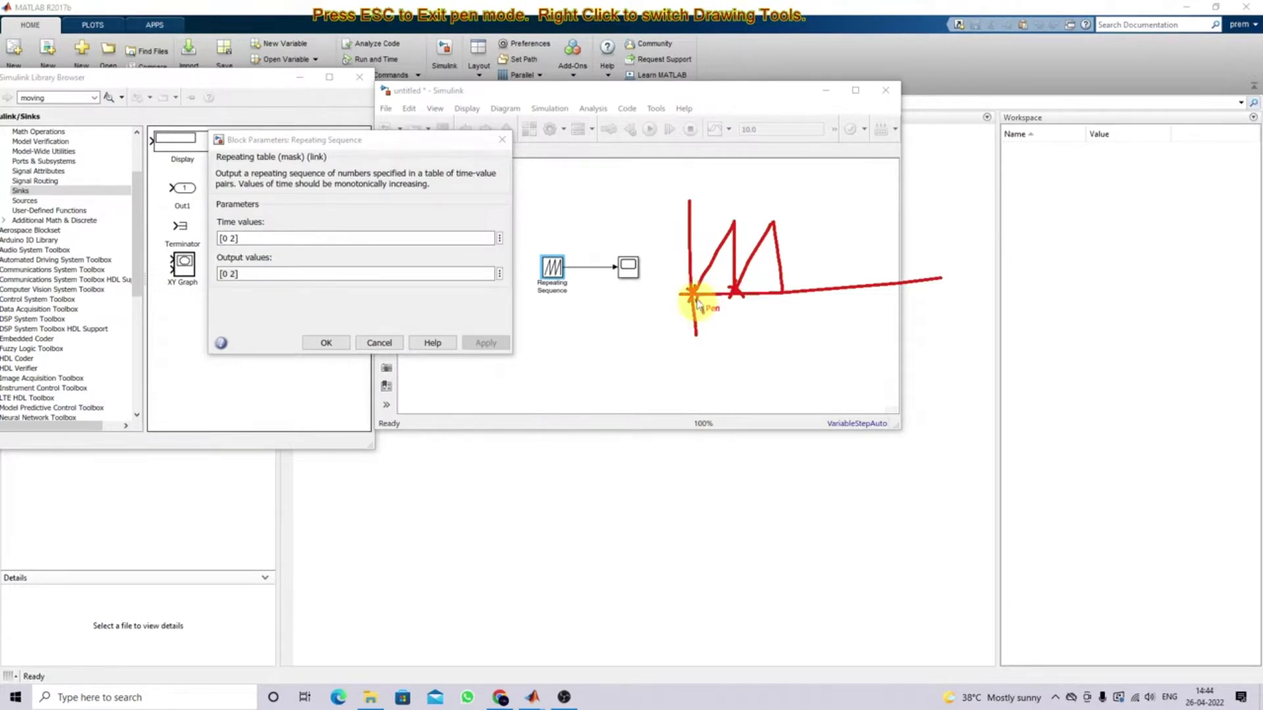
mouse_move(735, 284)
mouse_down()
mouse_move(735, 324)
mouse_move(737, 303)
mouse_move(737, 319)
mouse_move(683, 309)
mouse_up()
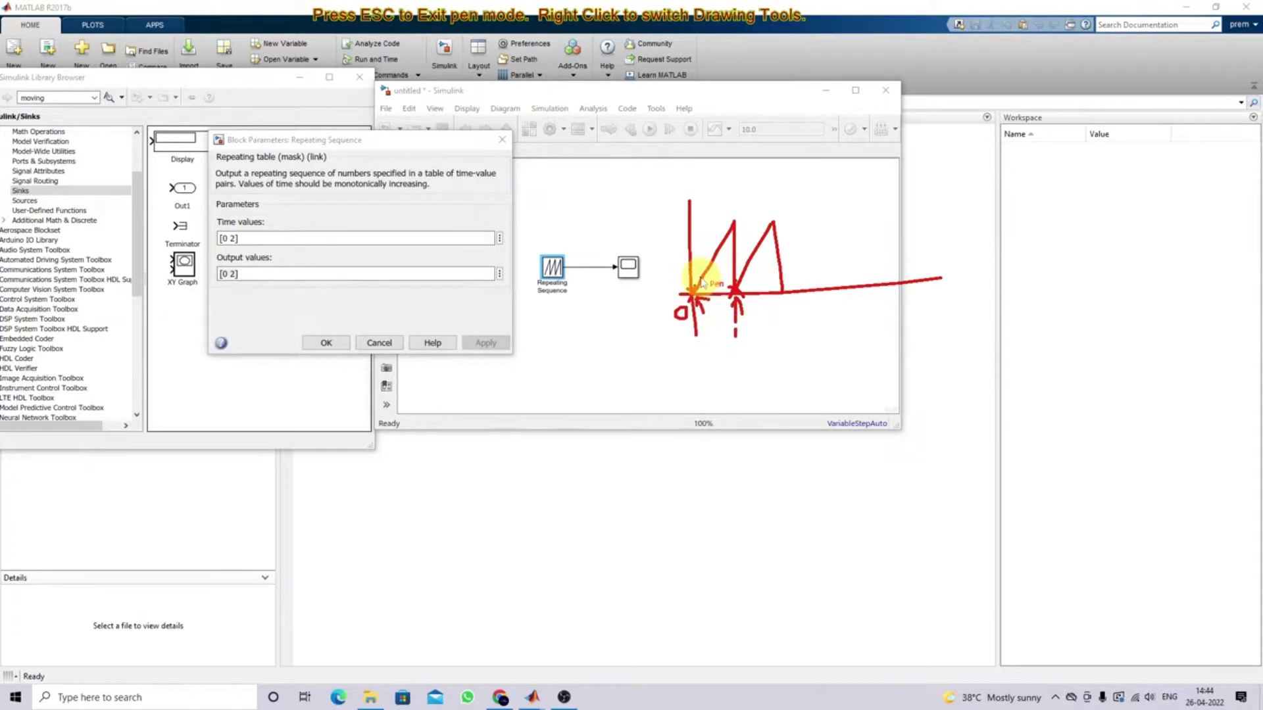
mouse_move(738, 292)
mouse_down()
mouse_move(732, 339)
mouse_move(742, 341)
mouse_move(727, 380)
mouse_move(730, 368)
mouse_move(767, 384)
mouse_up()
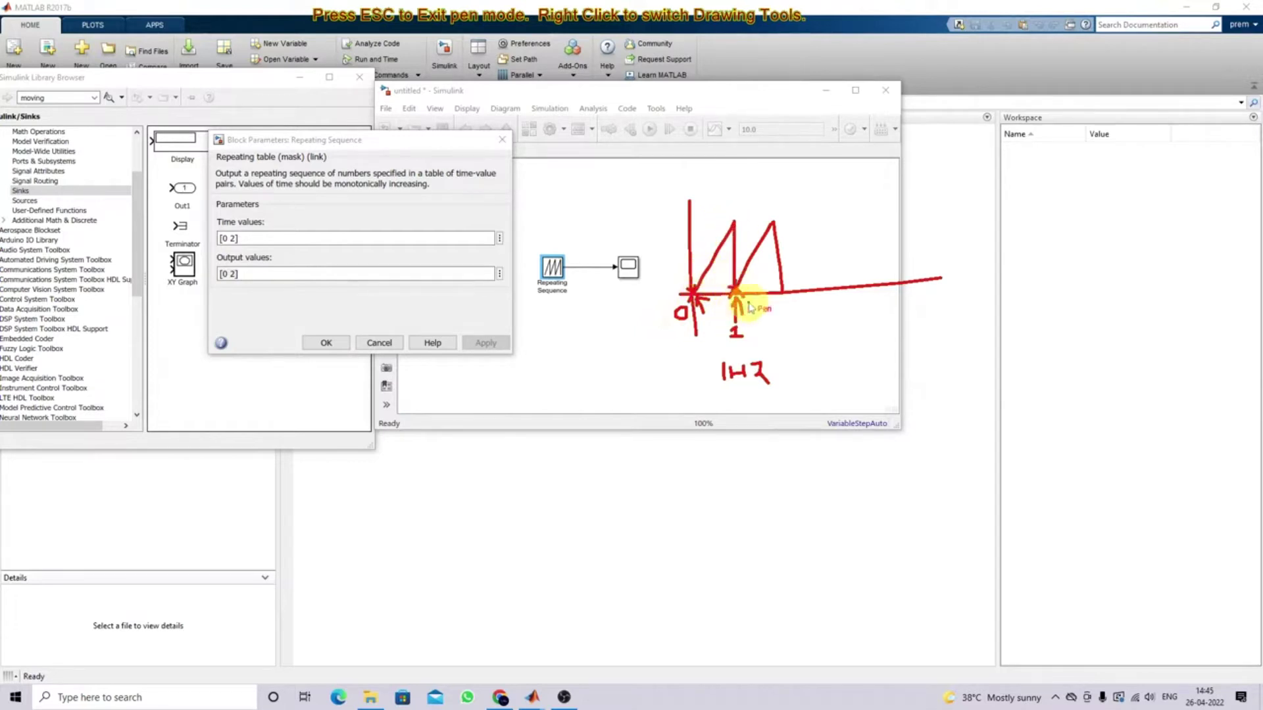
mouse_move(607, 343)
mouse_down()
mouse_move(640, 409)
mouse_move(668, 387)
mouse_move(657, 375)
mouse_move(685, 368)
mouse_up()
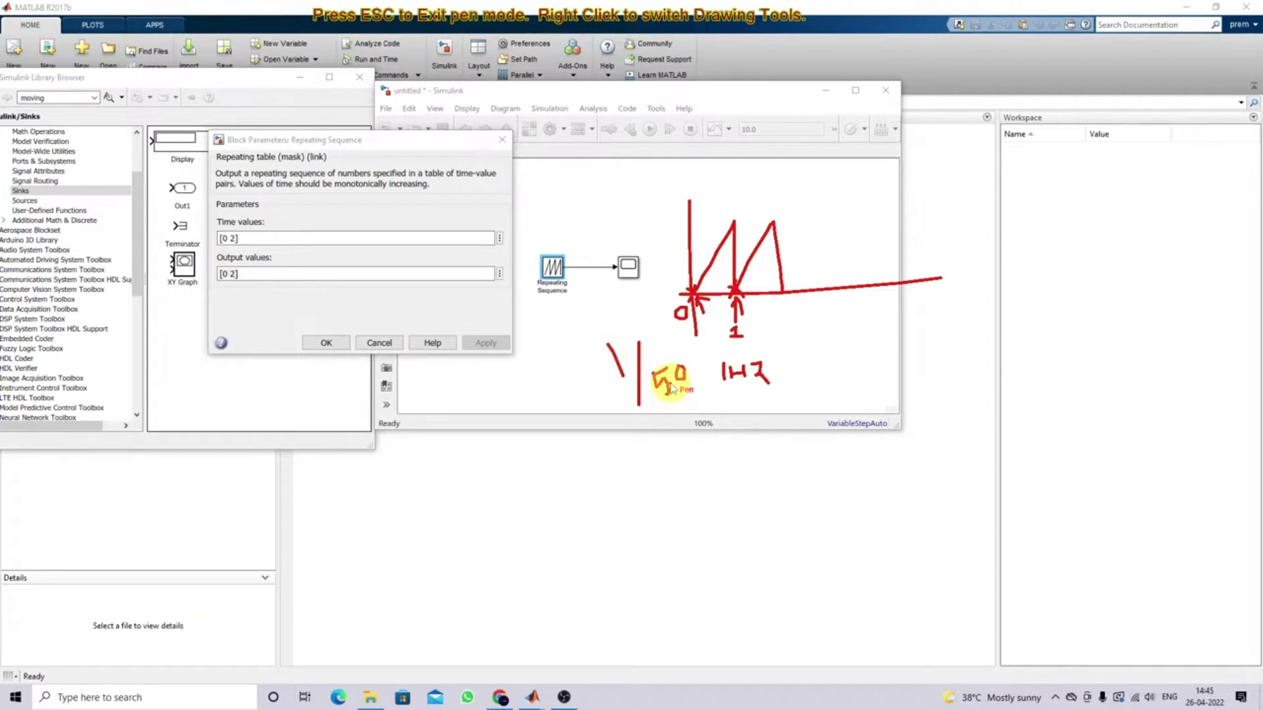
key(Escape)
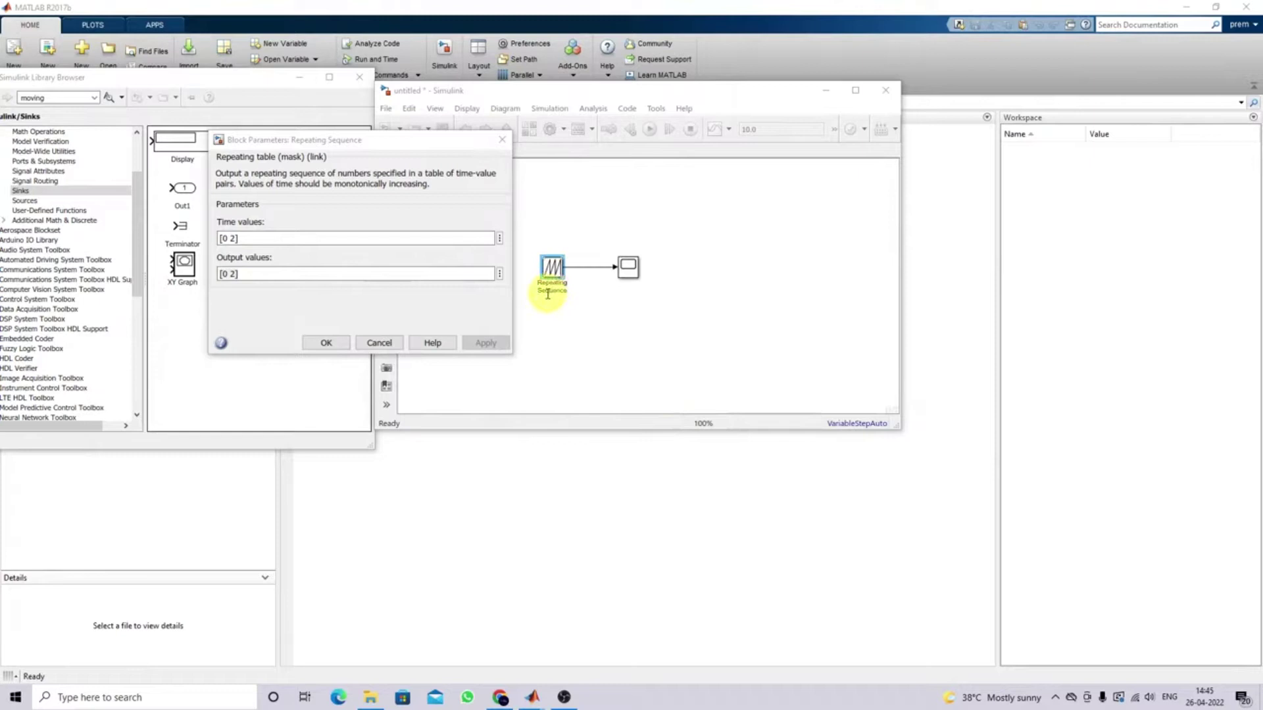
Set the Repeating Sequence block's time values to [0 1/50]
click(258, 240)
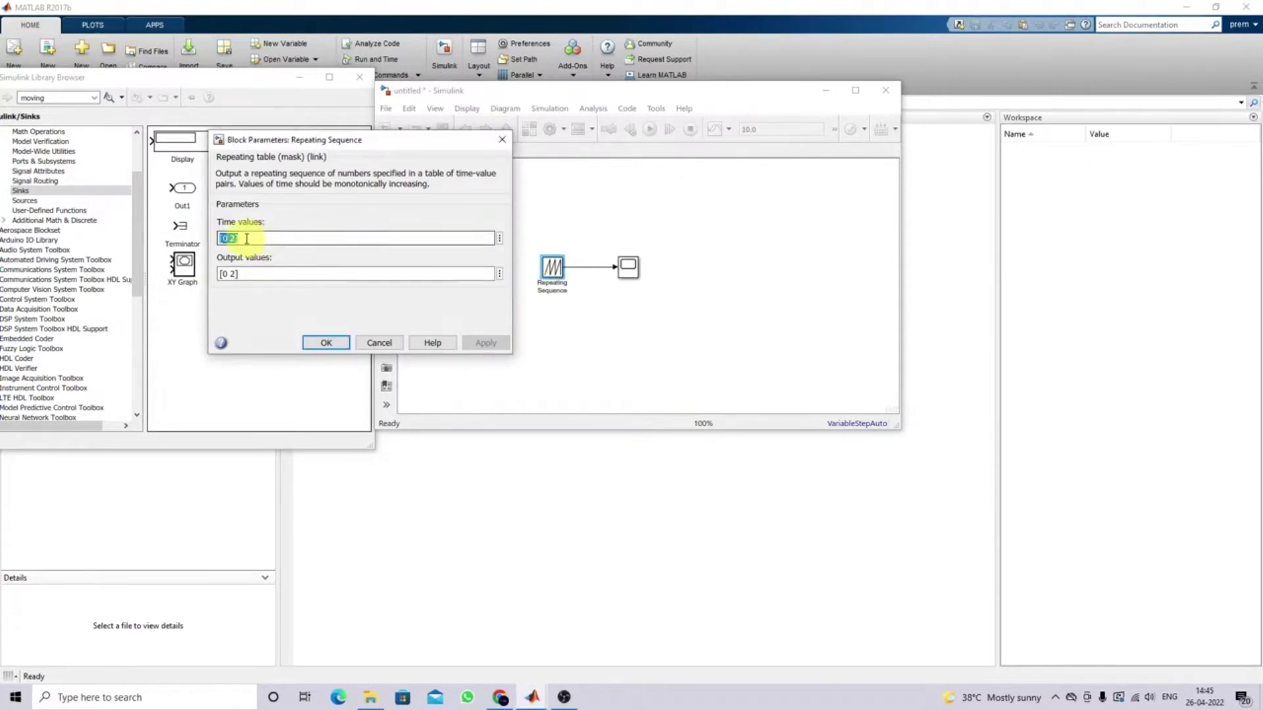
click(259, 272)
click(270, 277)
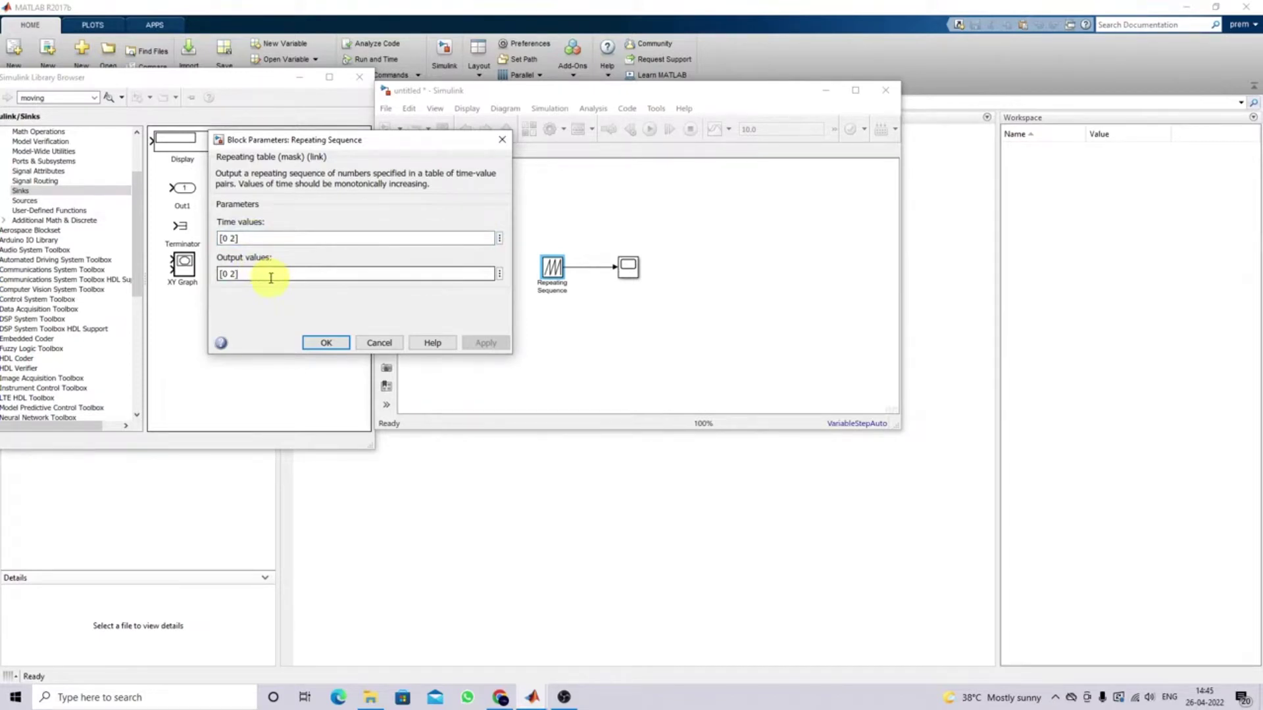
click(260, 239)
text([0)
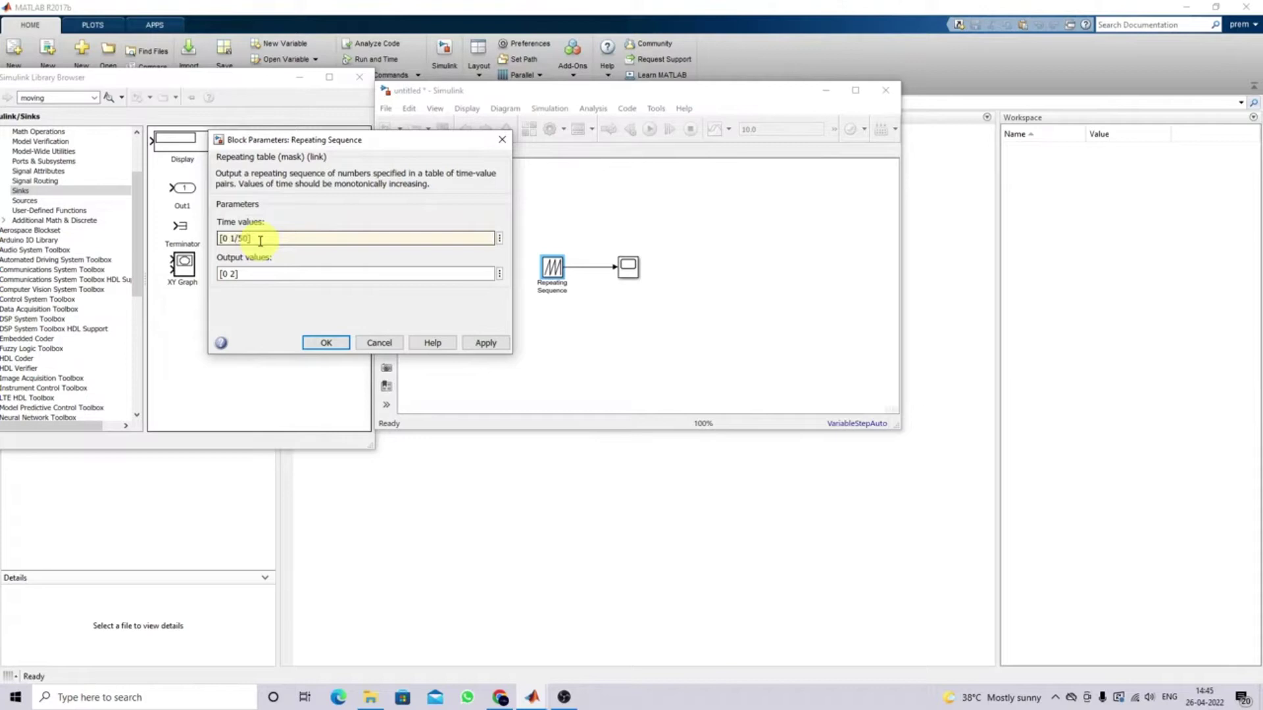
click(227, 239)
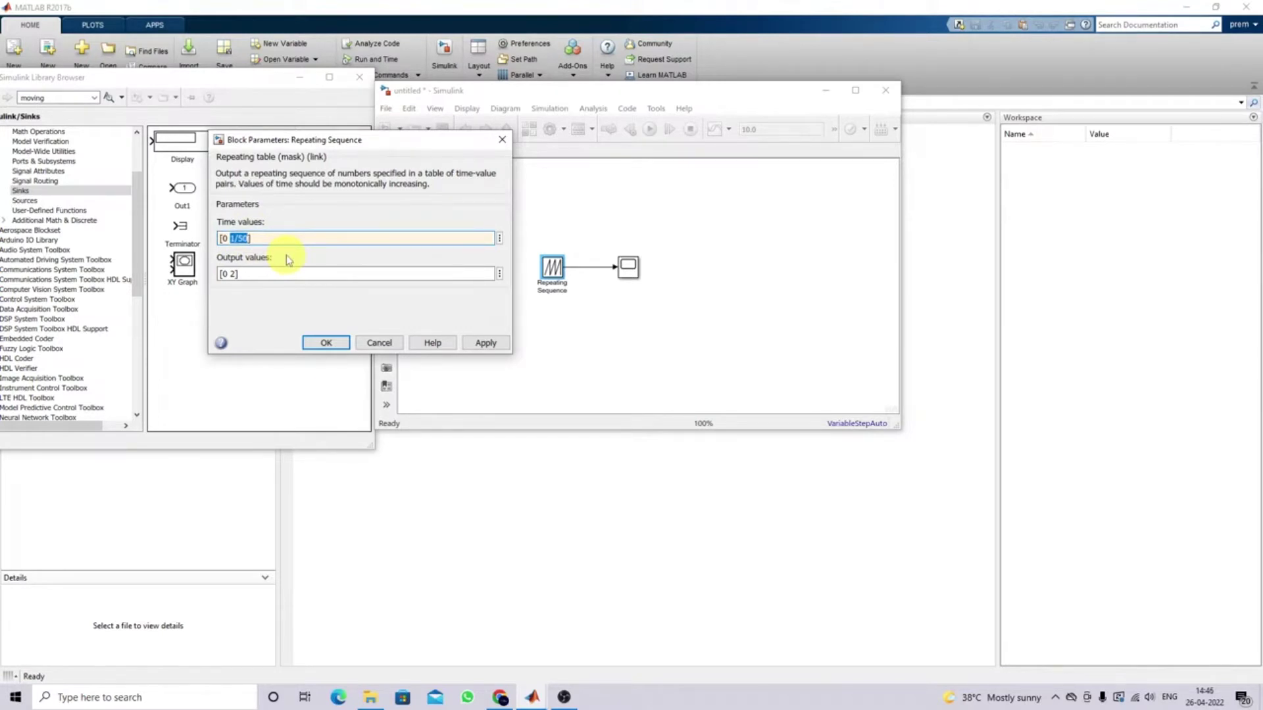
Set the Repeating Sequence block's output values to [0 3], apply the change and close its parameters
triple_click(255, 275)
click(256, 275)
key(BackSpace)
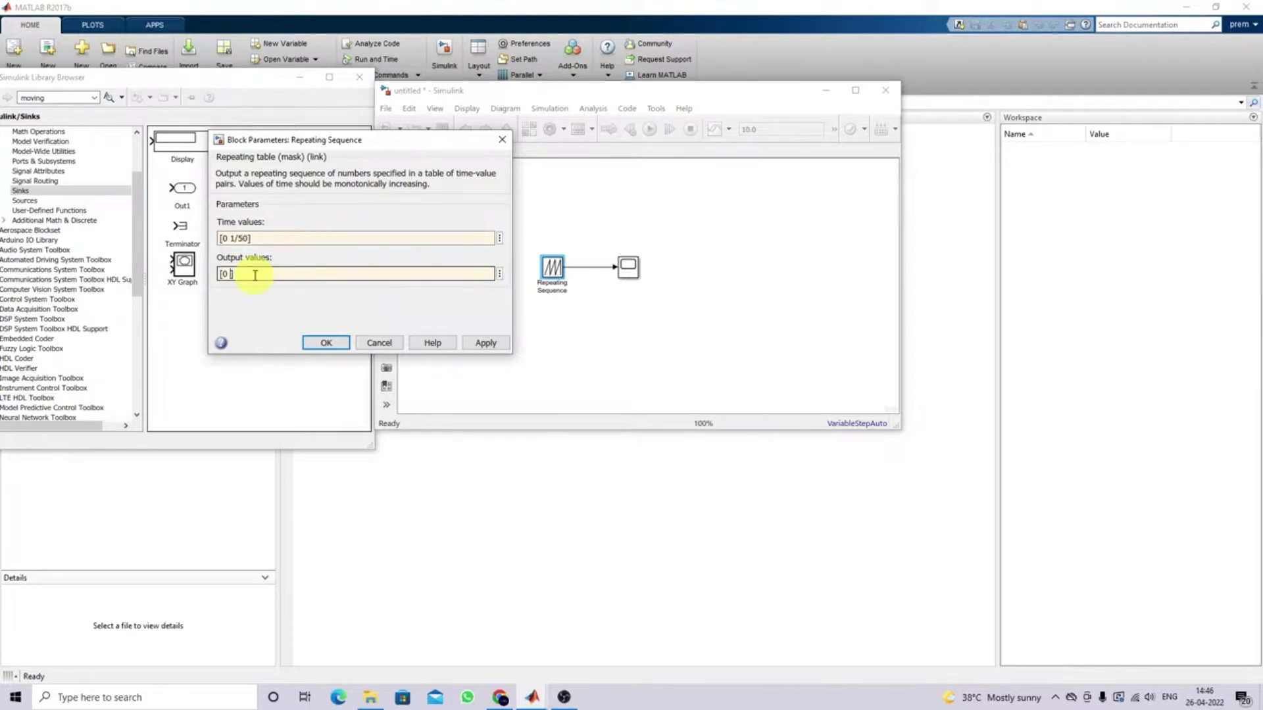
text(3)
click(485, 343)
click(325, 343)
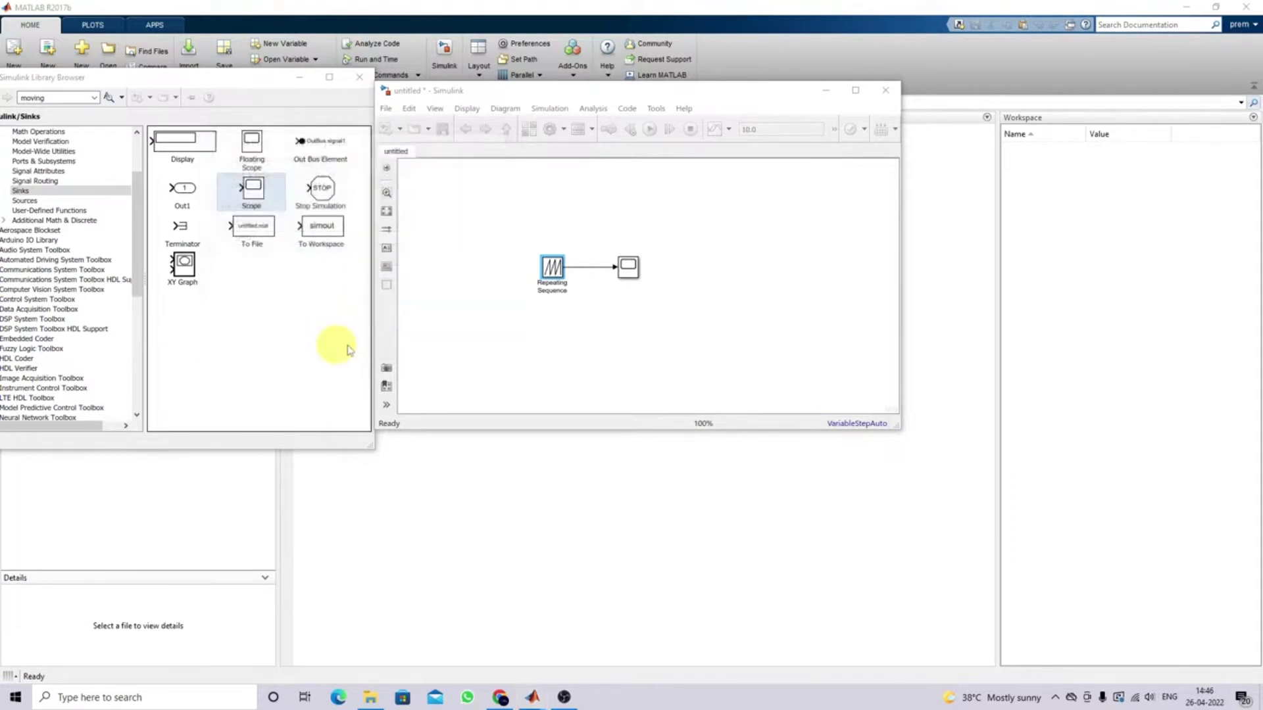
click(669, 310)
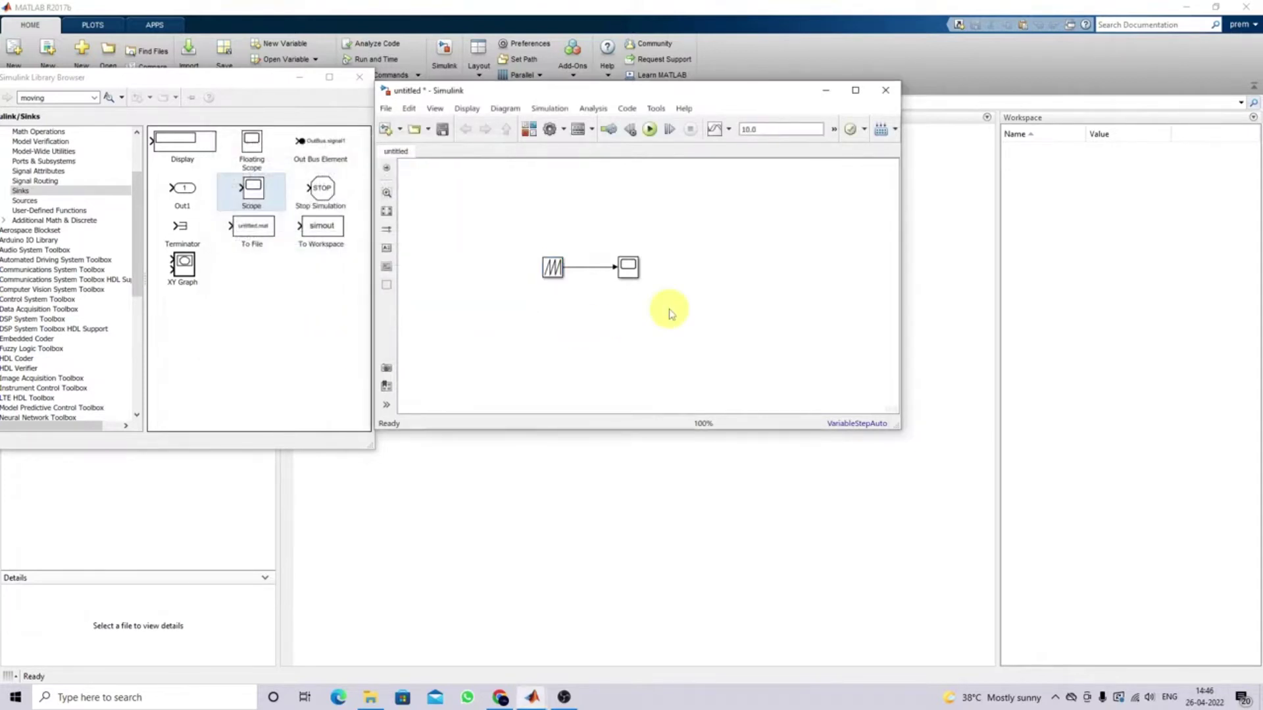
Set the solver's maximum step size to 1e-4 in the model's configuration parameters
click(550, 130)
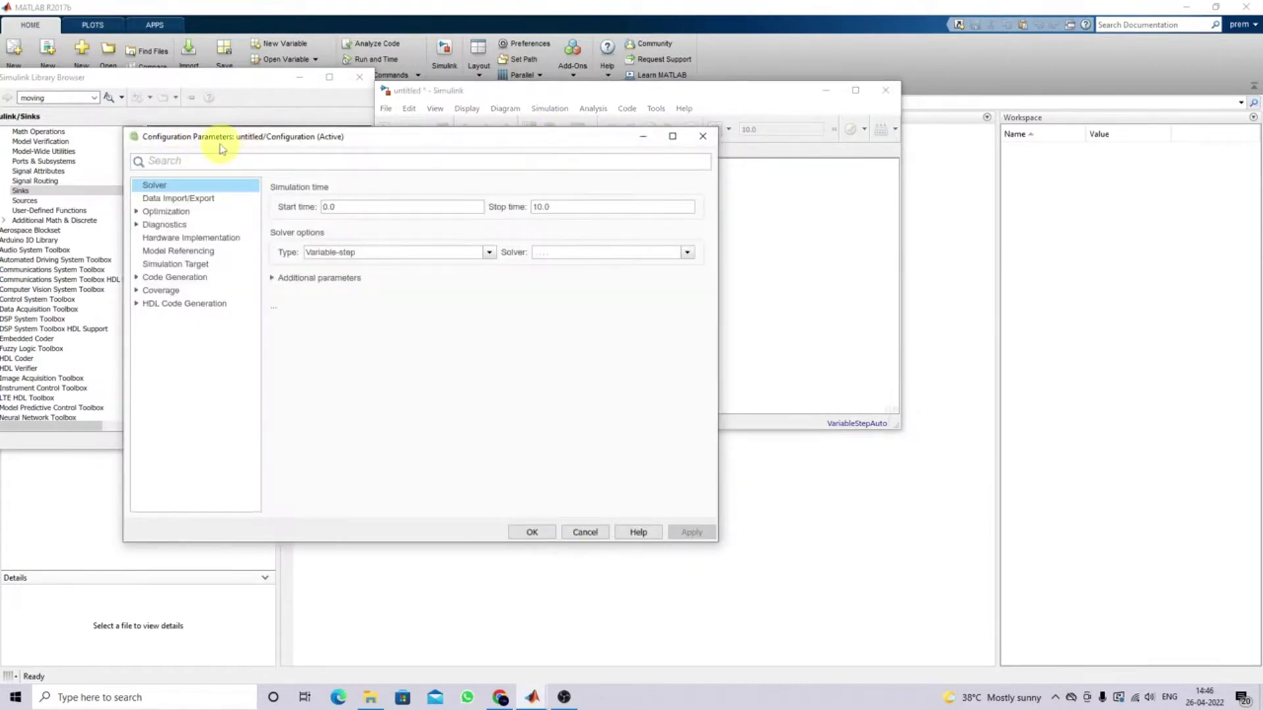
click(273, 279)
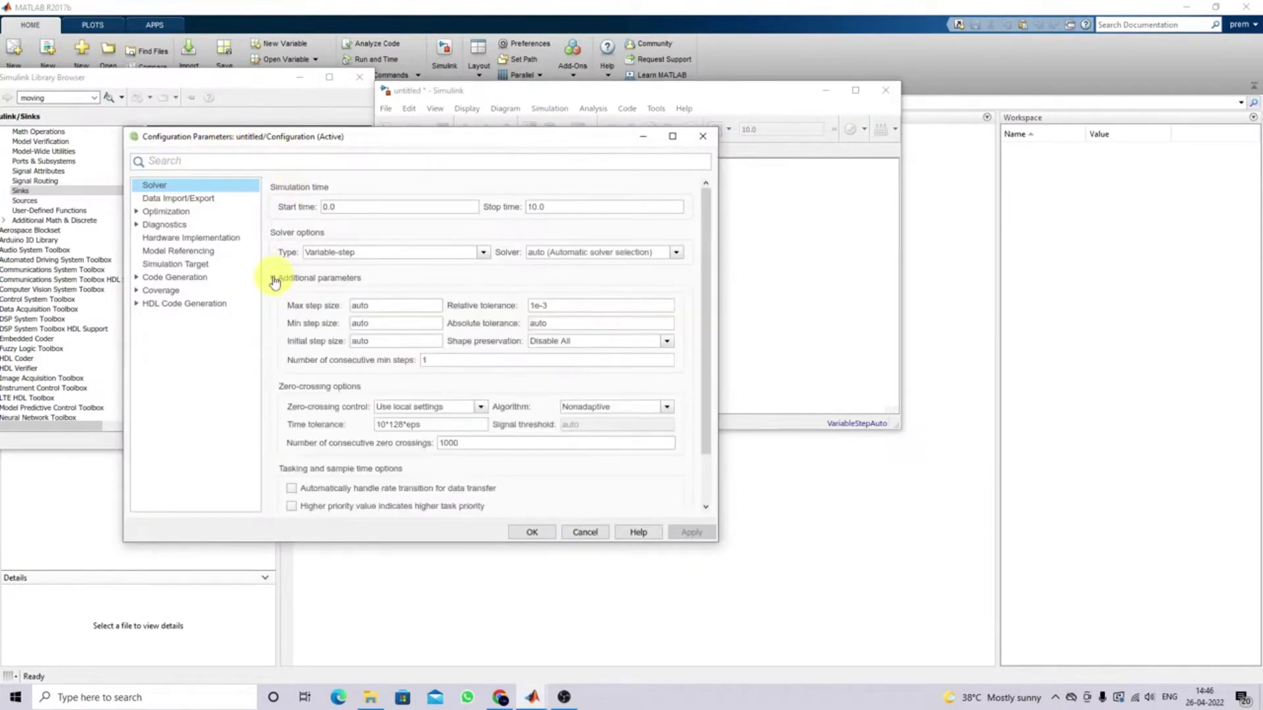
double_click(379, 306)
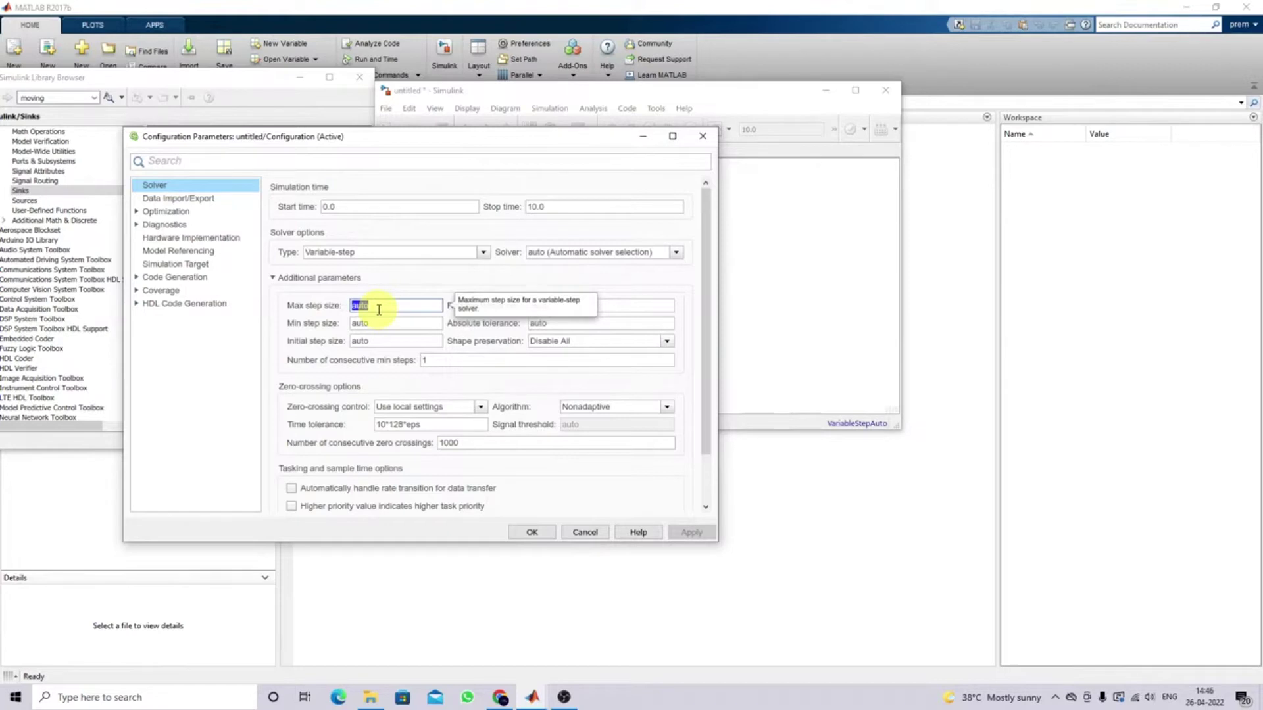
text(1e)
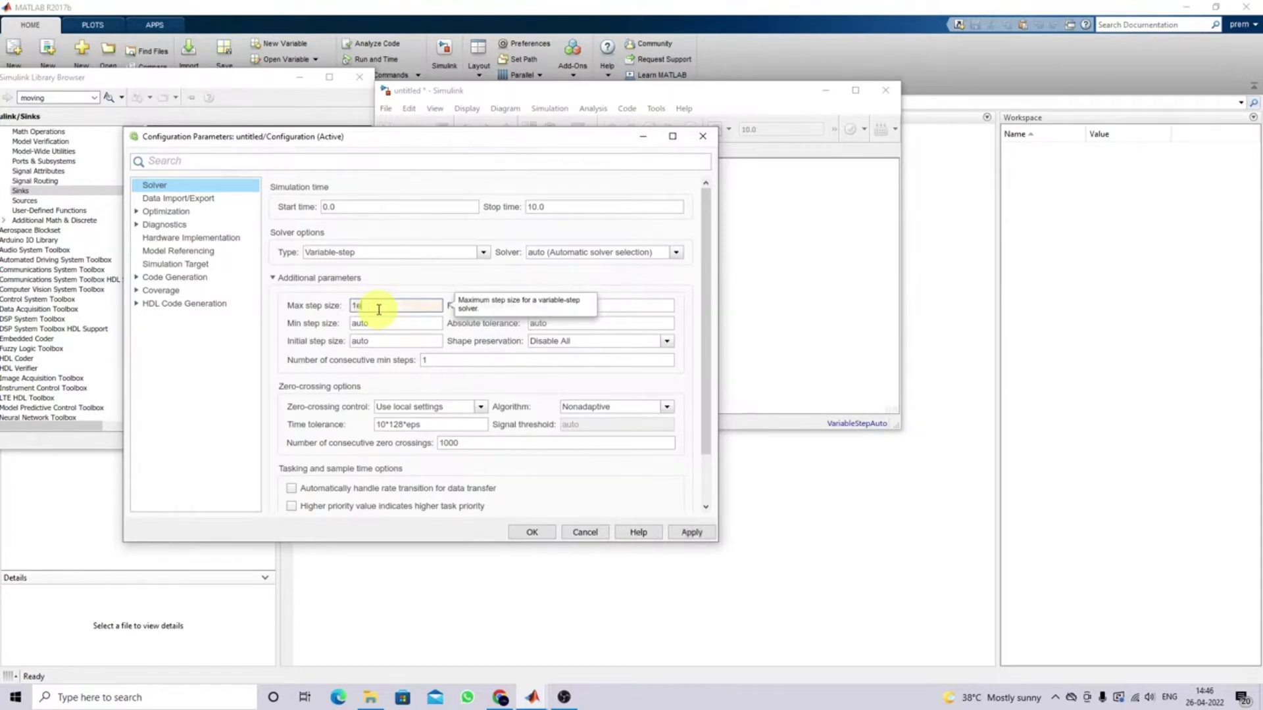
text(-4)
click(532, 531)
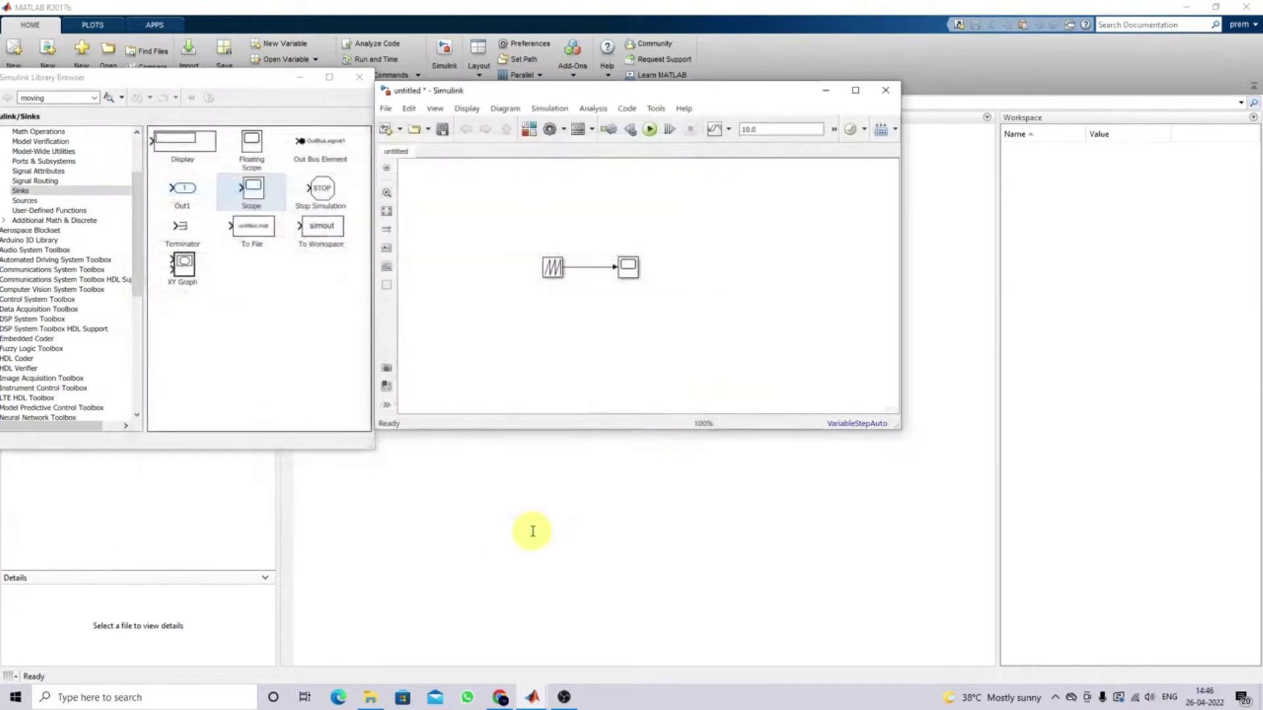
Maximize the model window, fit the diagram to view and set the simulation stop time to 0.1
double_click(628, 272)
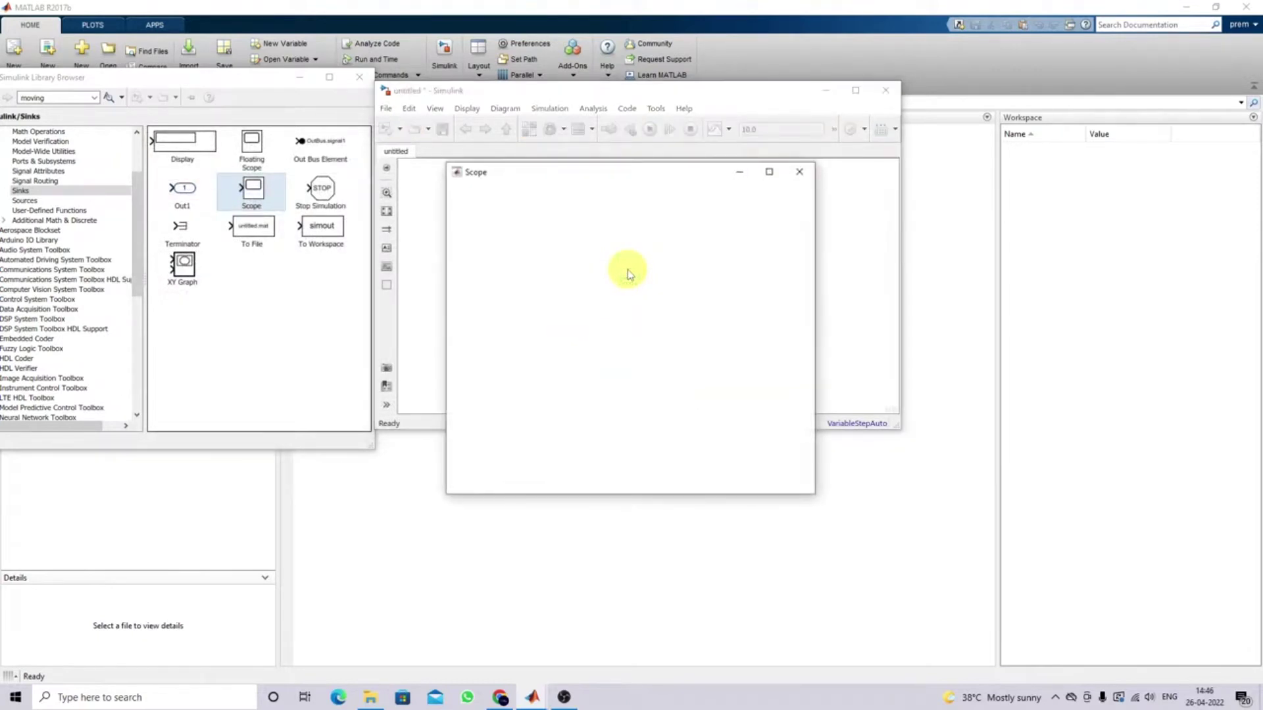
click(427, 243)
click(763, 135)
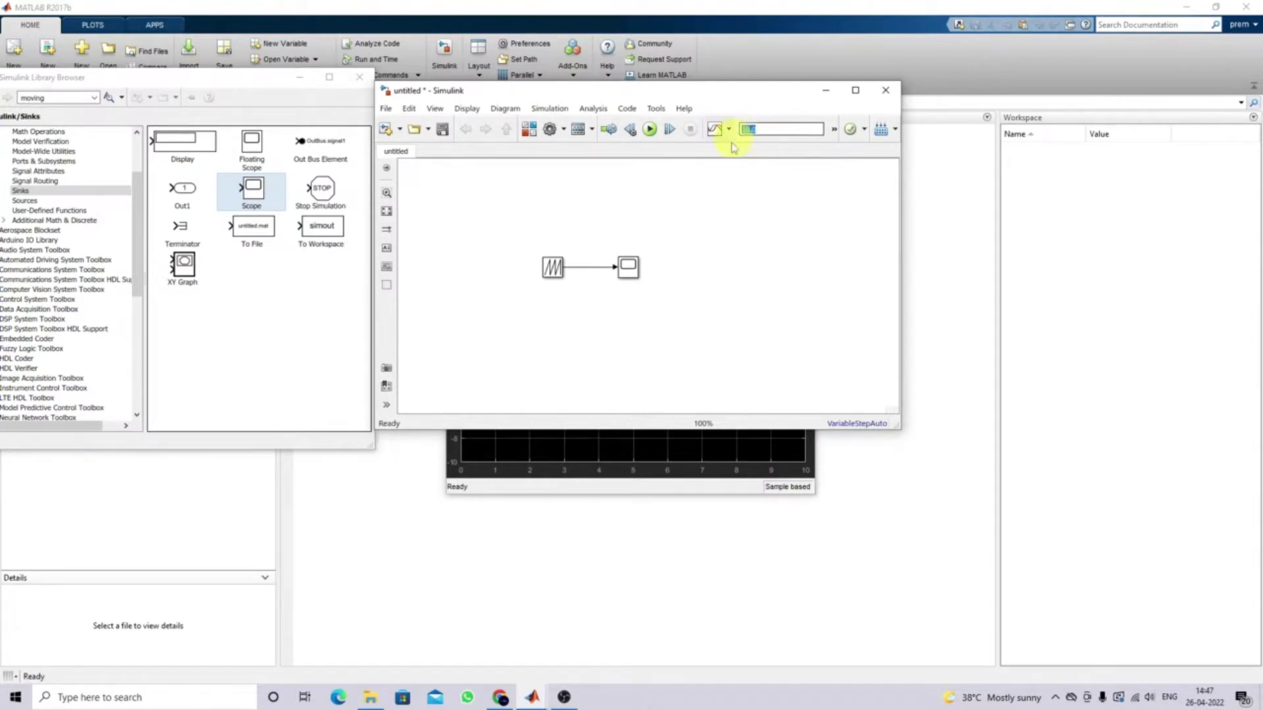
click(855, 90)
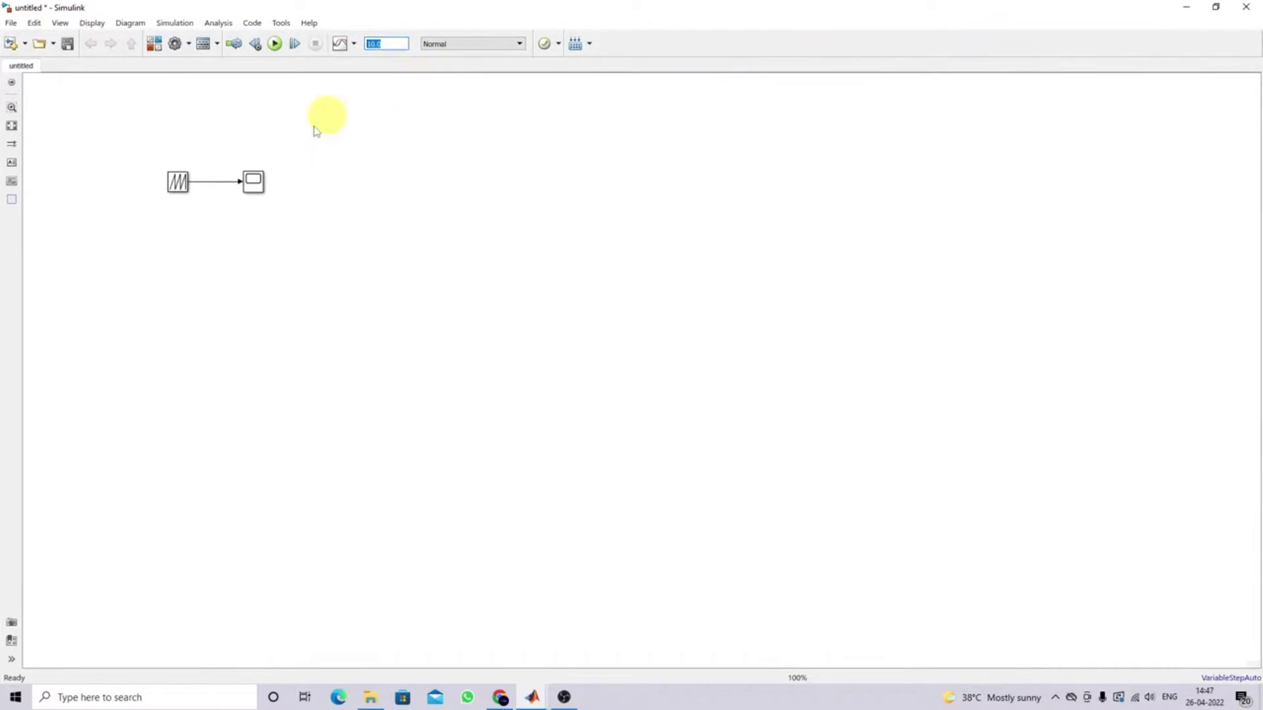
click(11, 125)
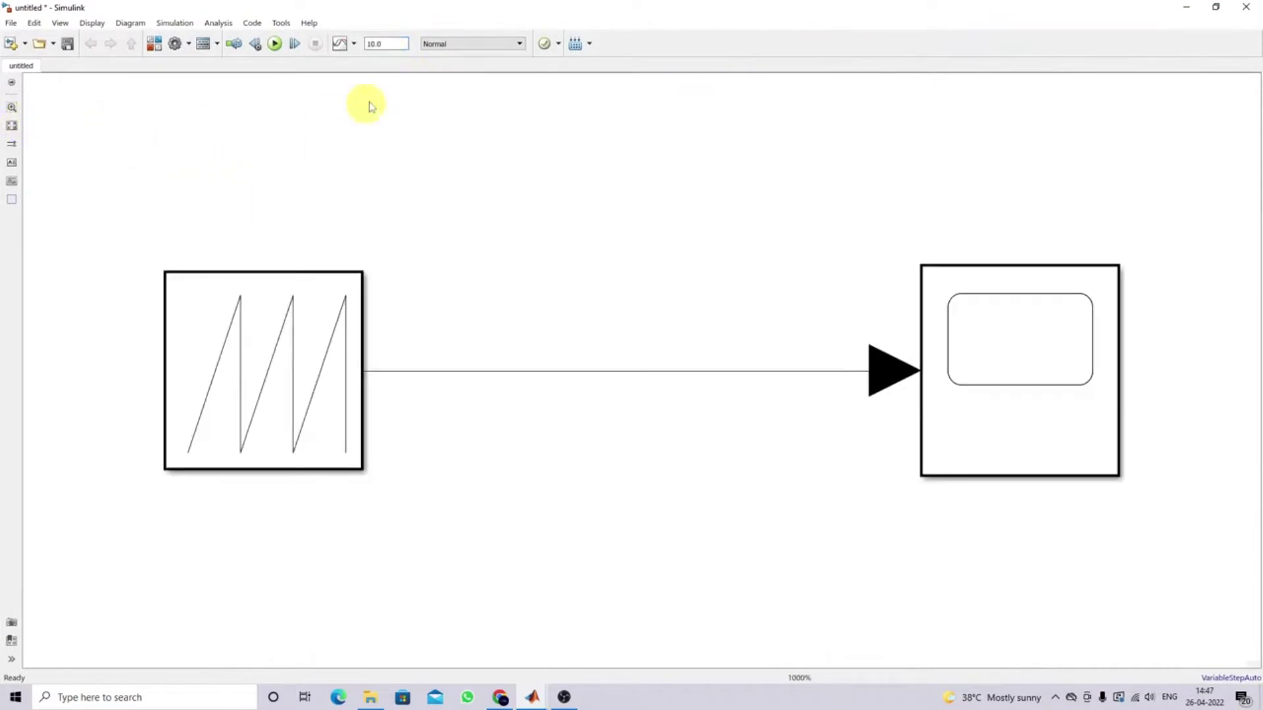
double_click(389, 45)
text(1)
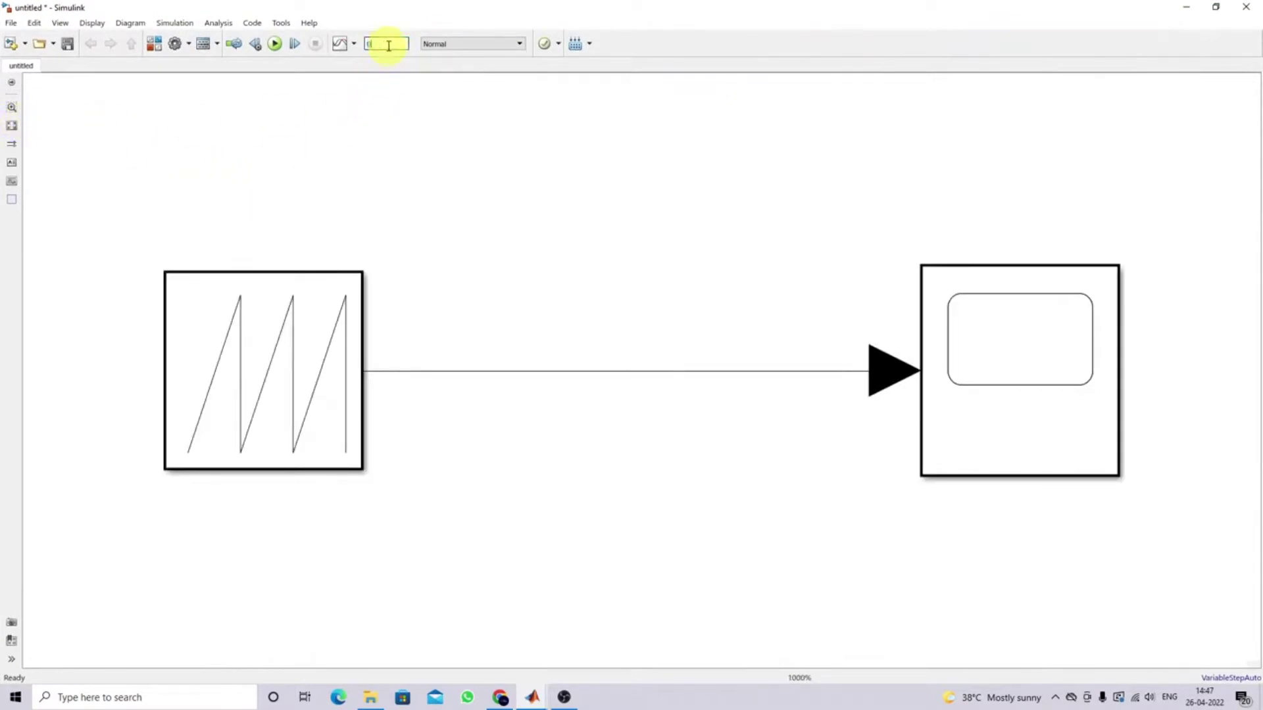
text(.1)
click(405, 120)
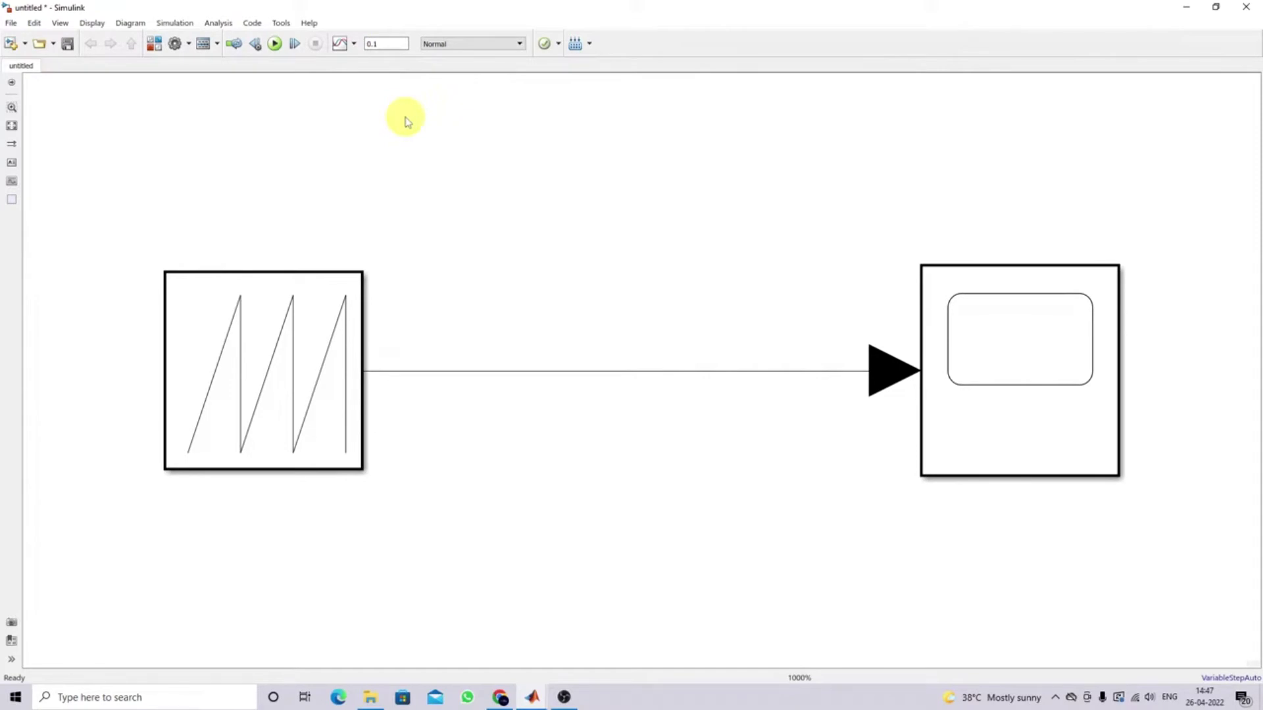
Open the Scope and run the simulation to plot the sawtooth waveform
click(1022, 386)
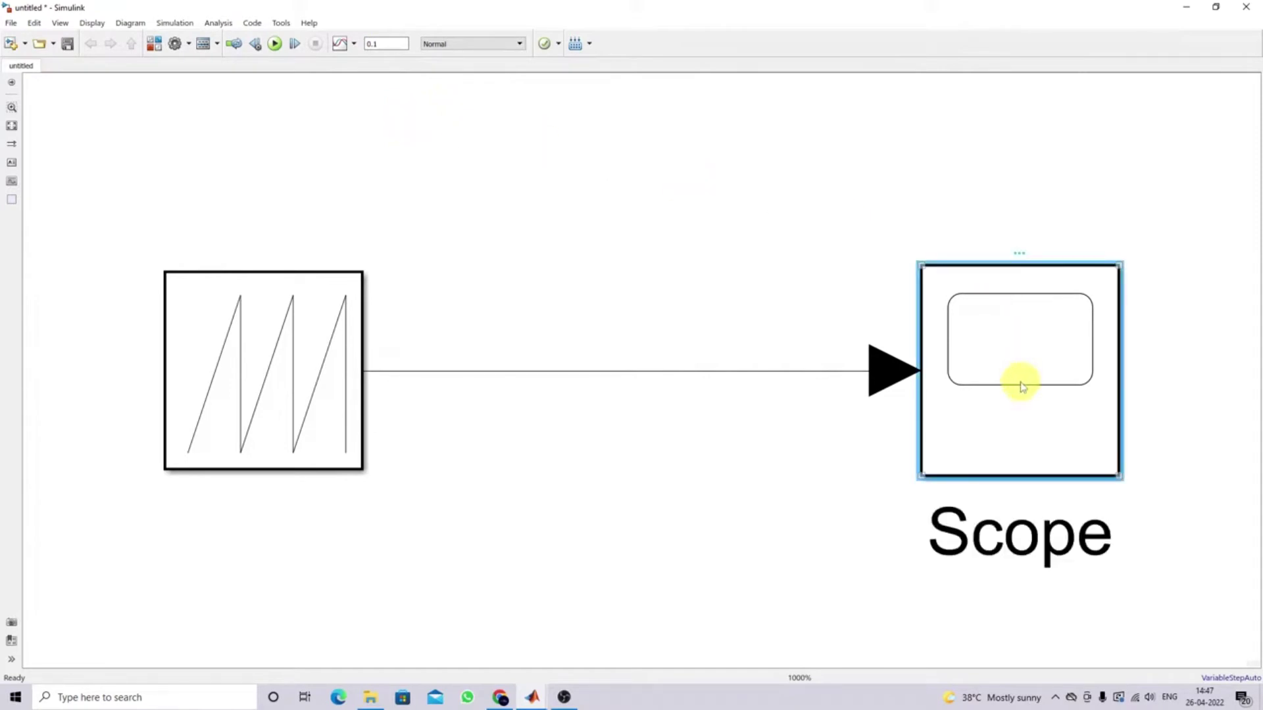
double_click(1021, 386)
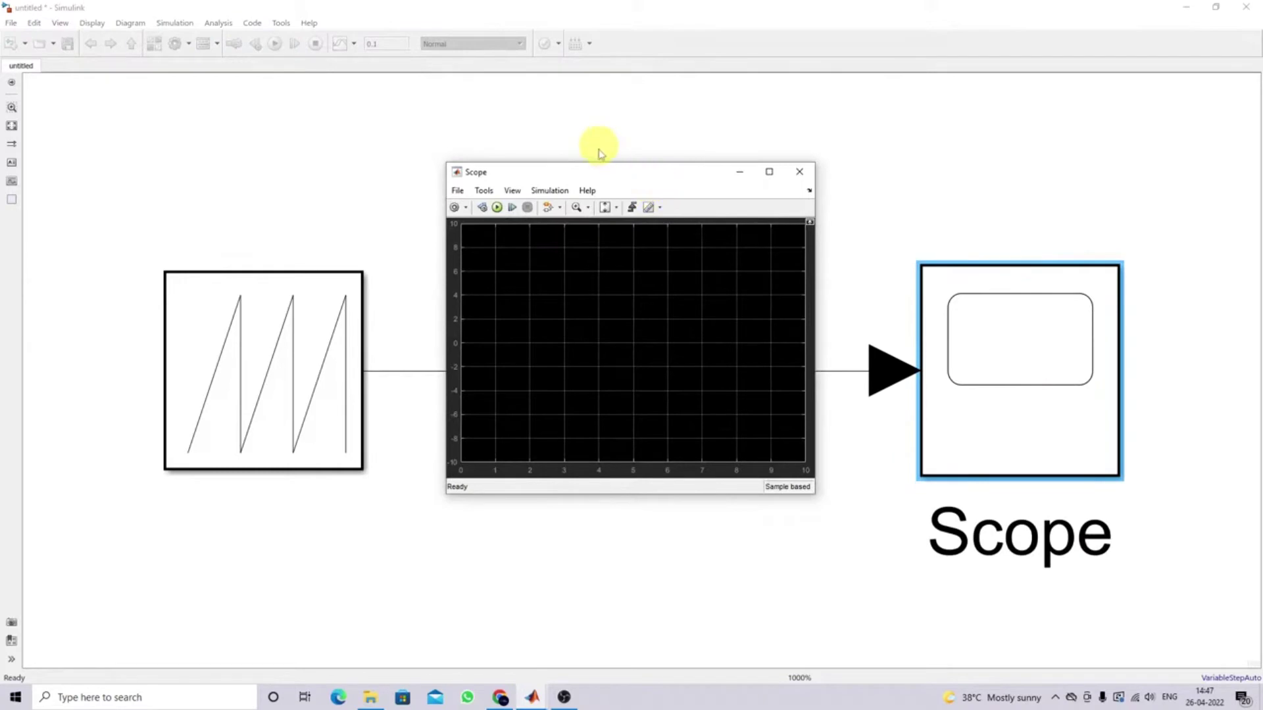
drag(597, 175, 568, 167)
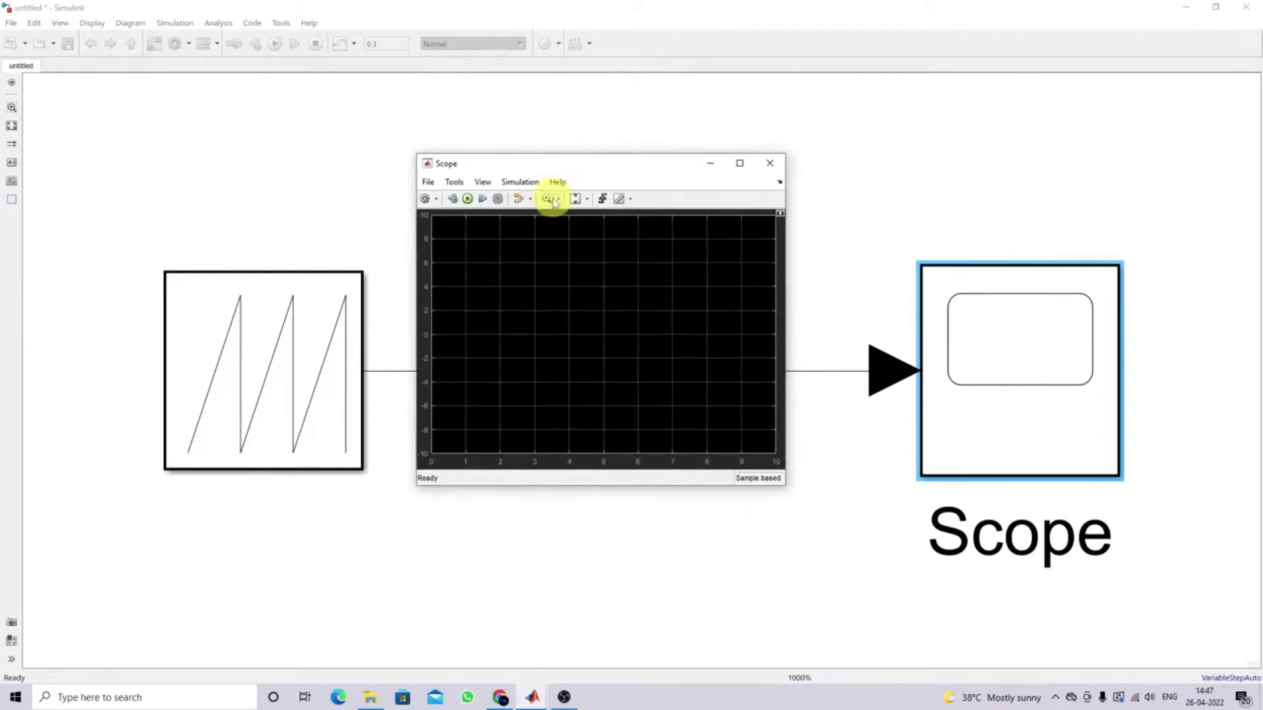
click(468, 199)
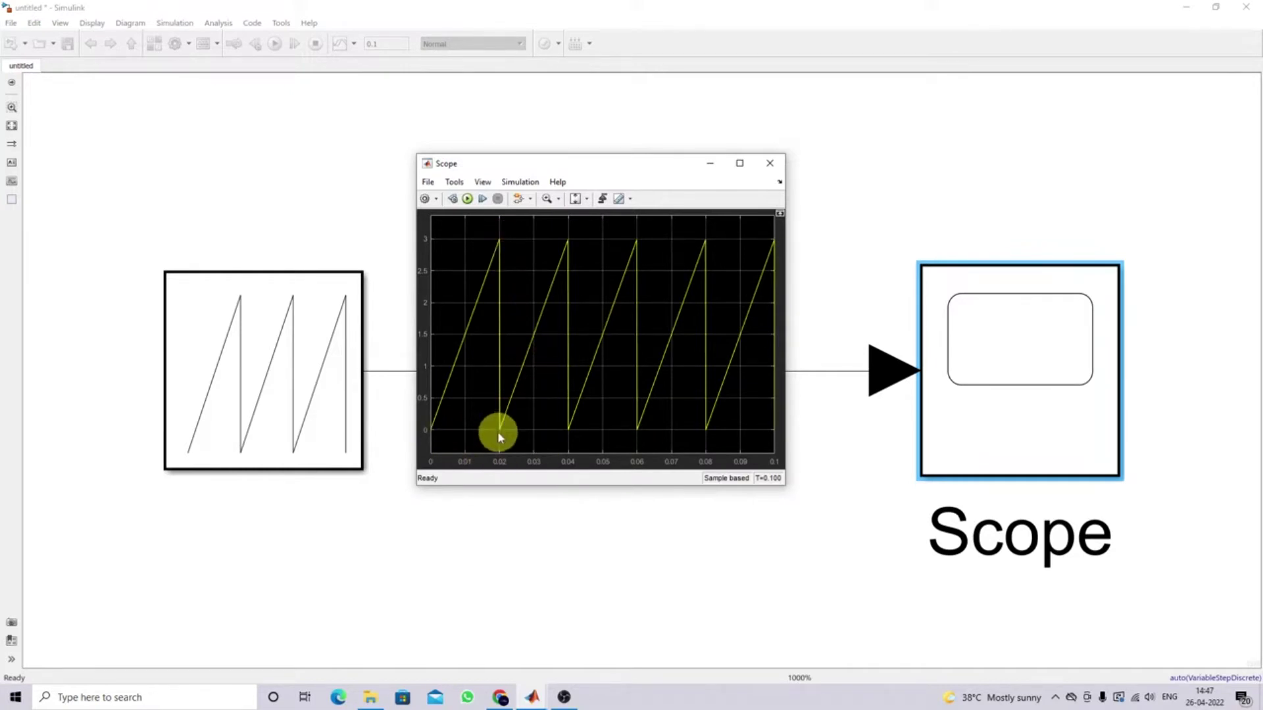
Calculate 1/50 in the MATLAB Command Window and return to the Scope plot to compare the waveform's period
click(532, 696)
click(361, 653)
text(t/50)
key(Return)
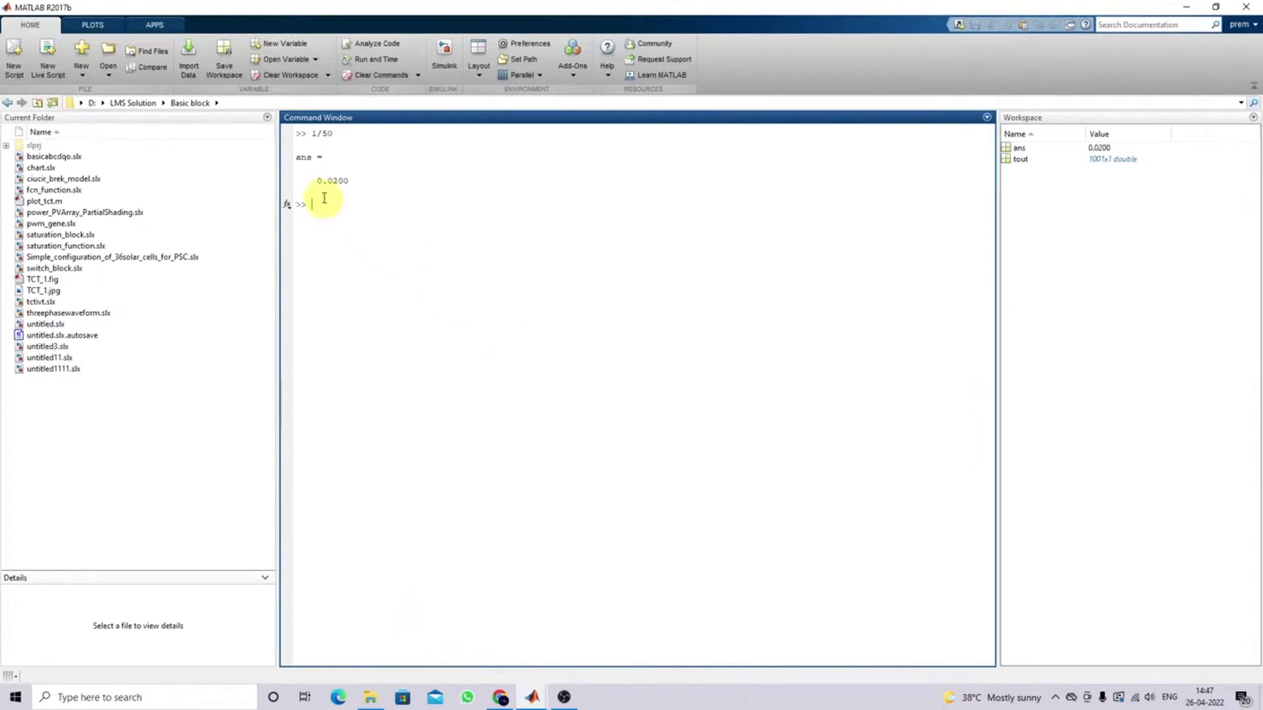
drag(318, 181, 351, 182)
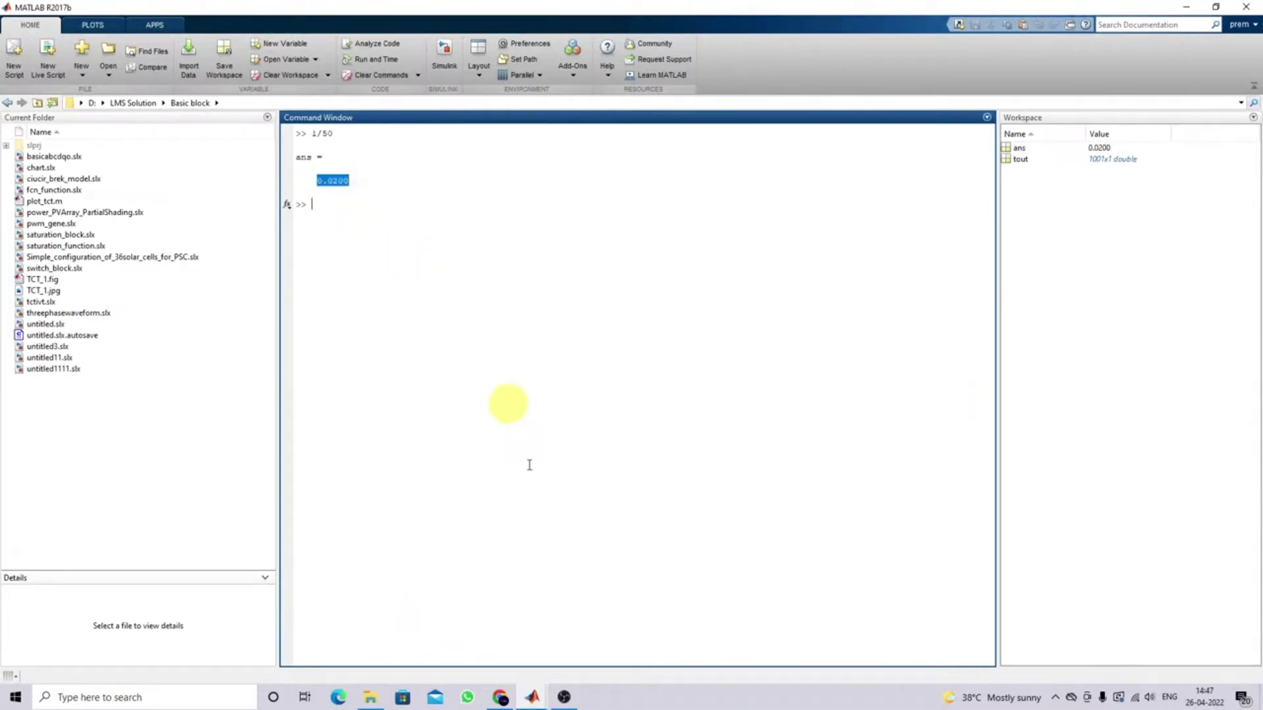
mouse_move(536, 699)
click(520, 645)
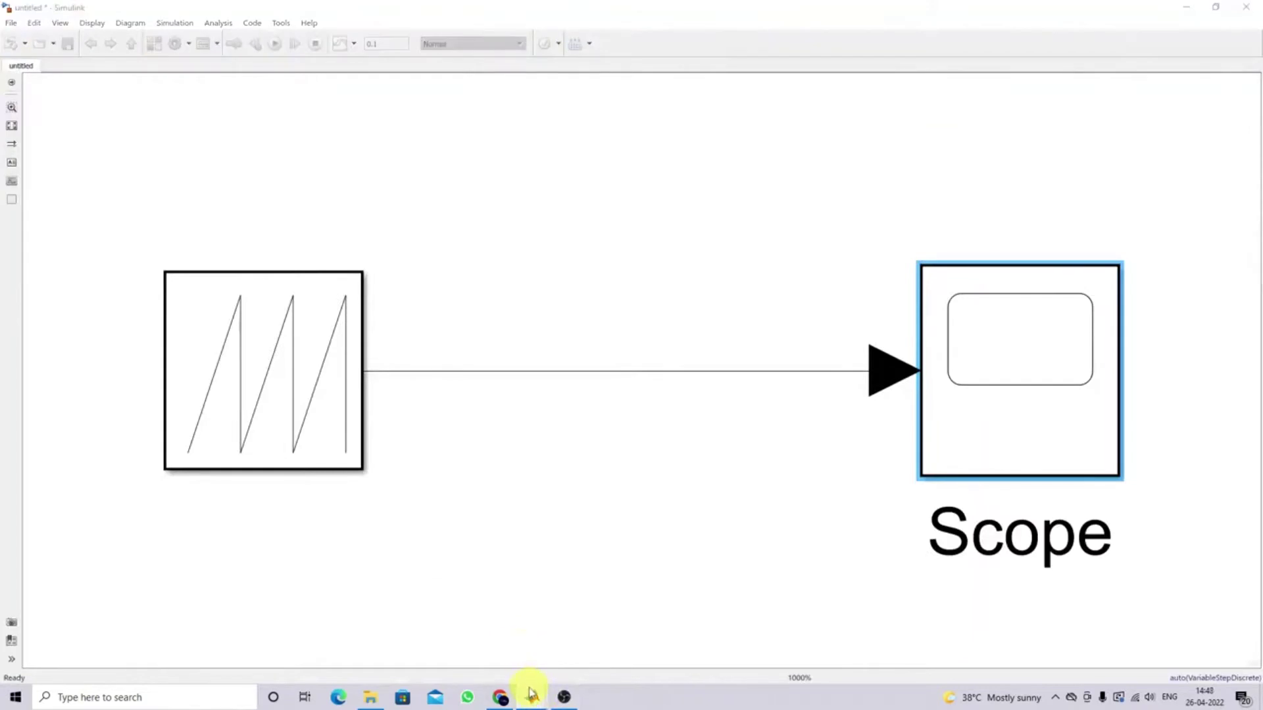
click(718, 655)
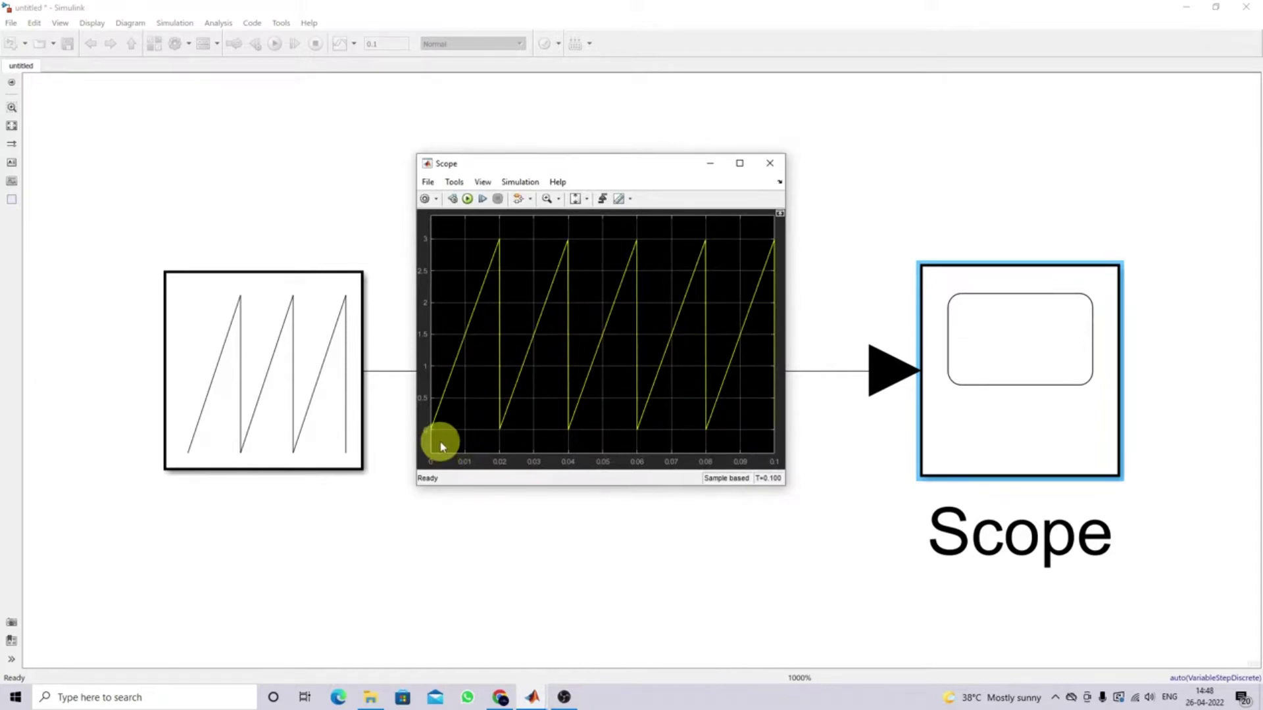
Change the Repeating Sequence block's time values to [0 1/3000] and apply the change
double_click(234, 358)
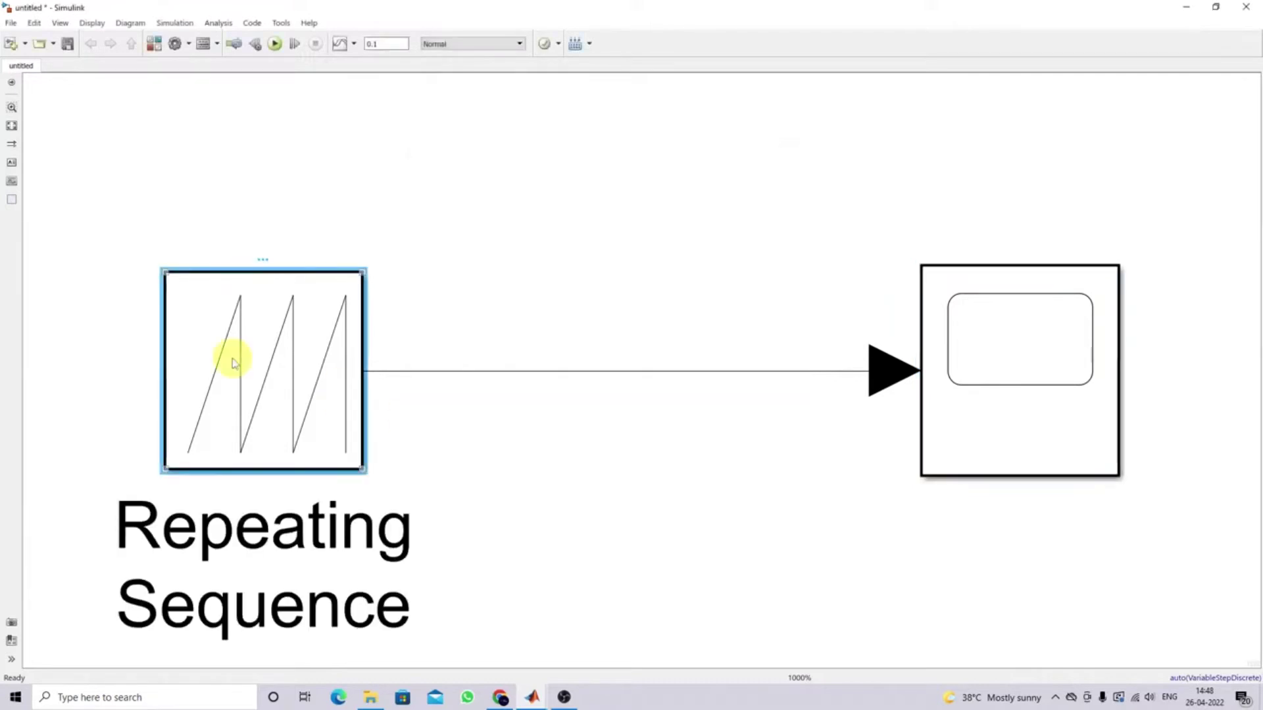
drag(408, 278, 403, 217)
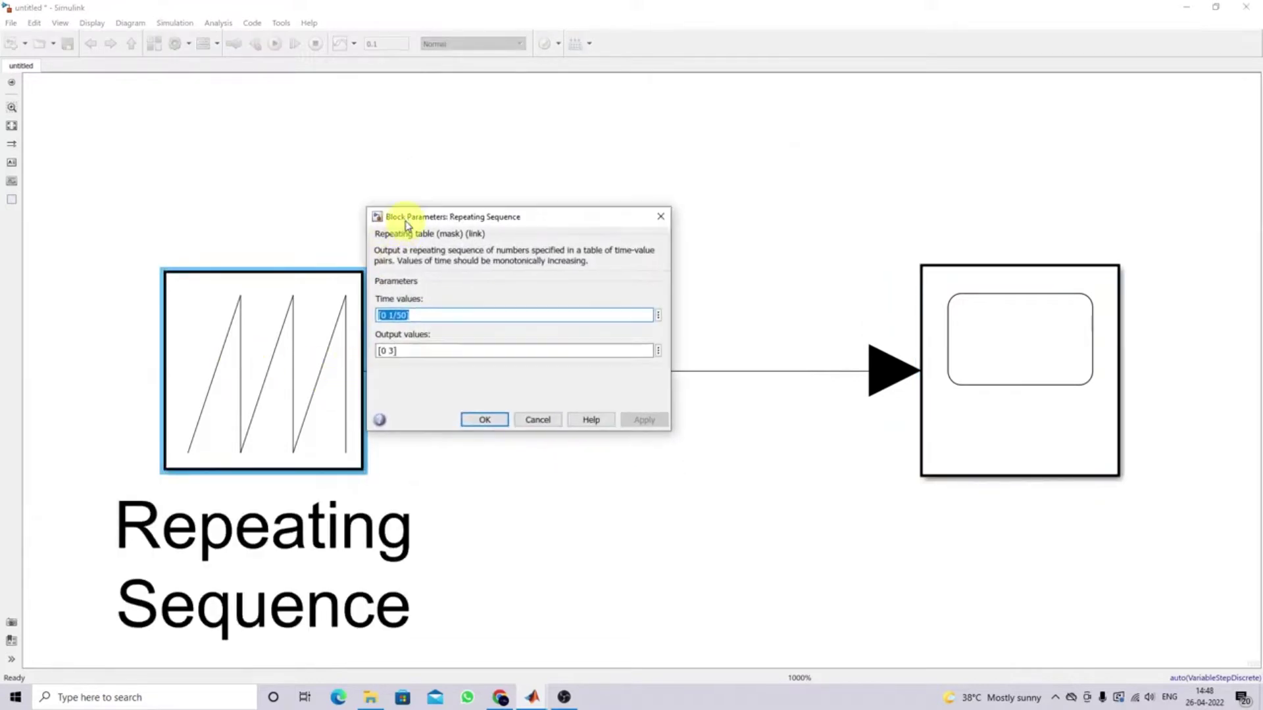
click(415, 315)
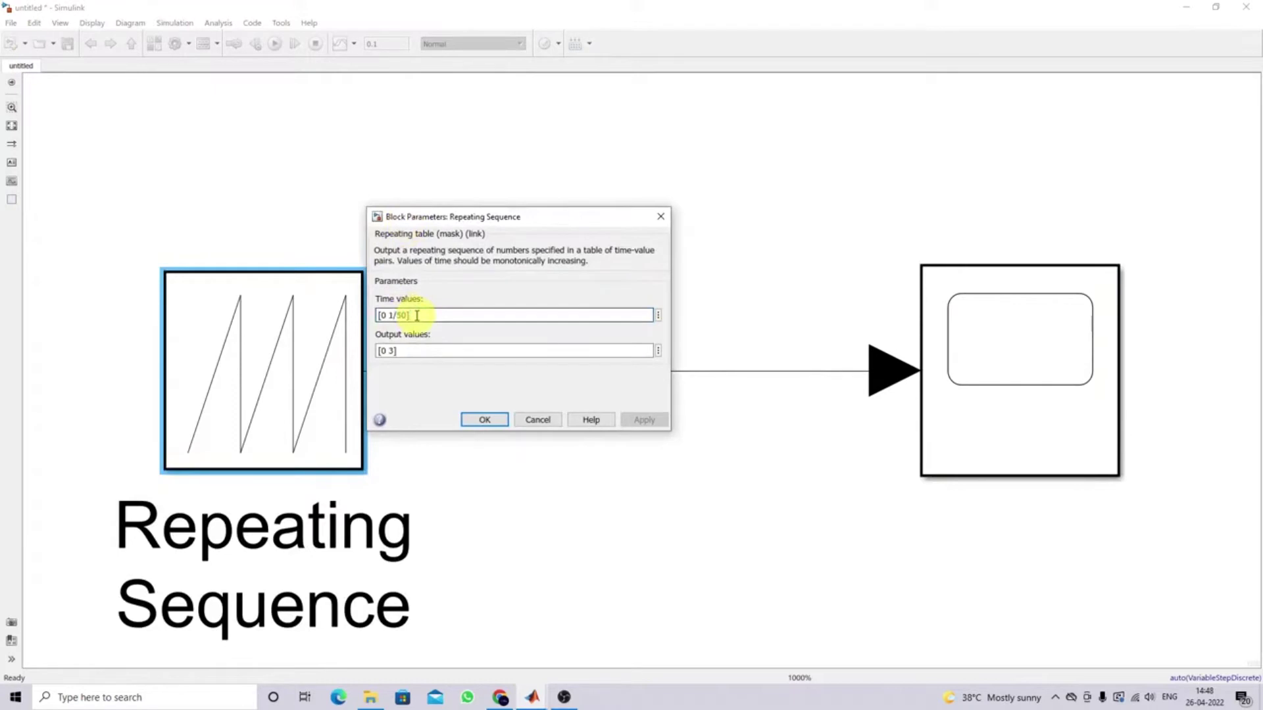
key(BackSpace)
key(BackSpace)
key(BackSpace)
key(BackSpace)
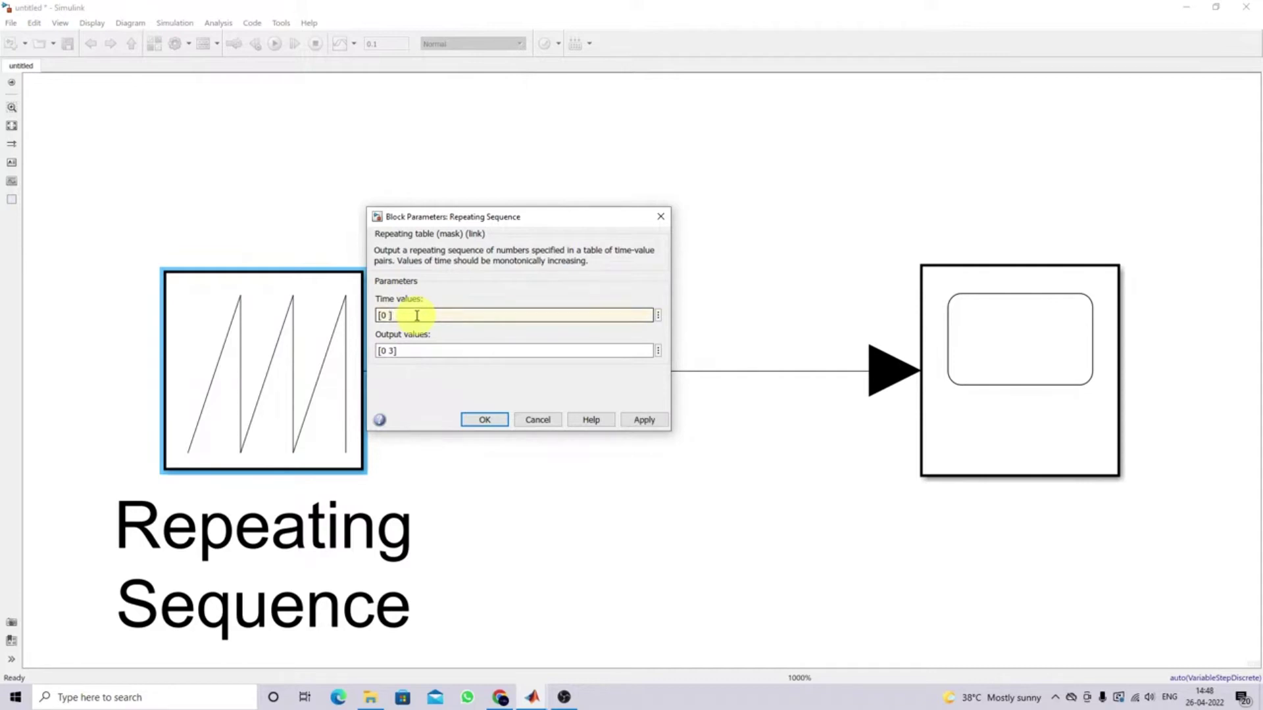
text(1/3000)
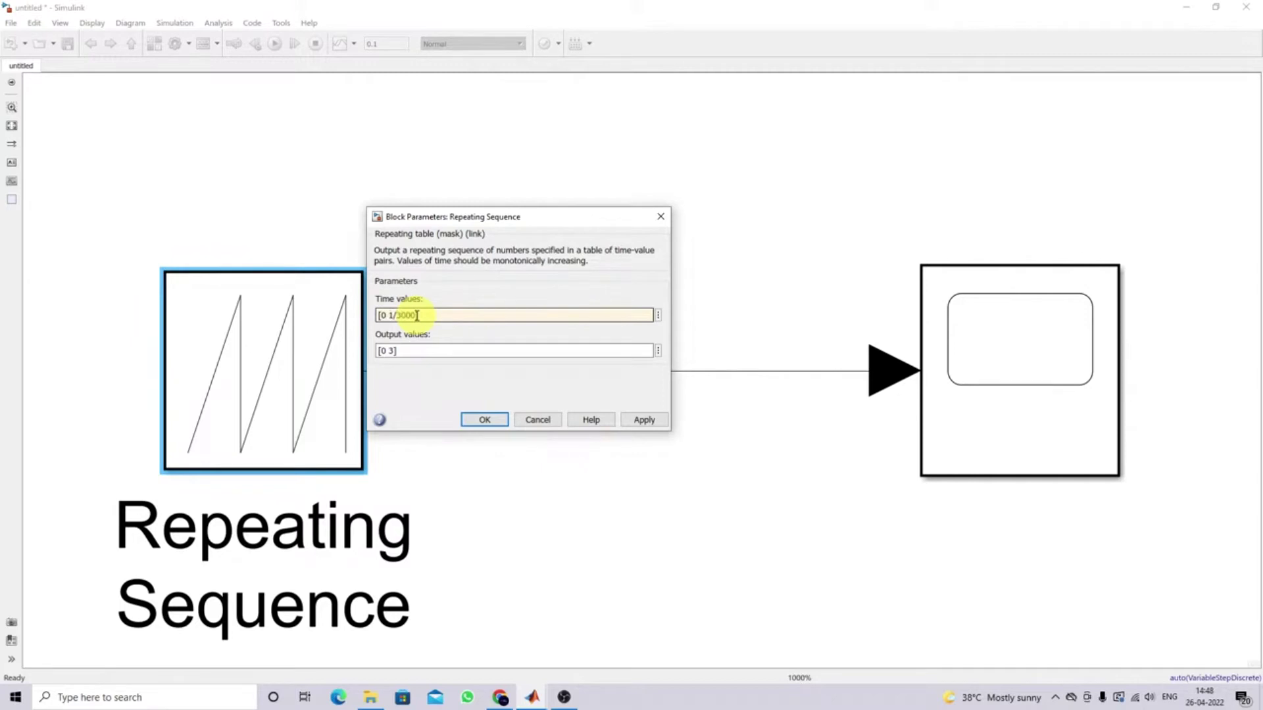
click(643, 420)
click(486, 419)
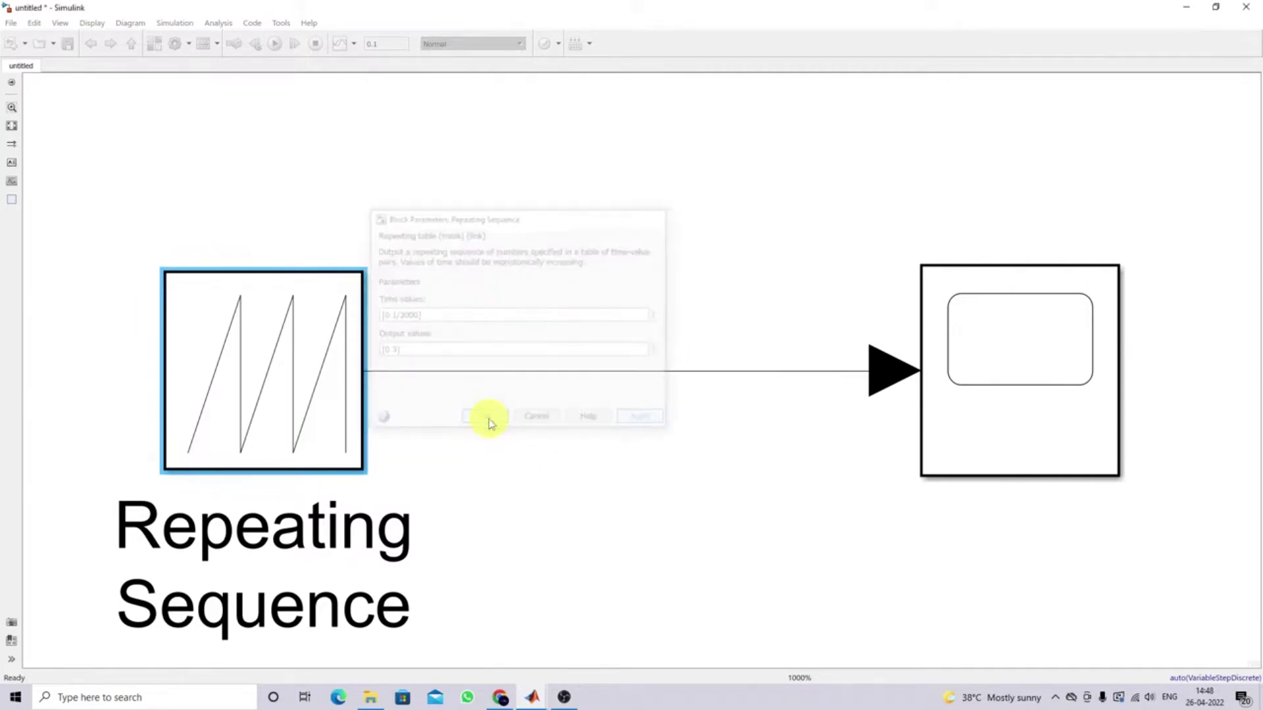
Rerun the simulation from the Scope and zoom in on a short stretch of the waveform along the time axis
double_click(1015, 423)
click(469, 199)
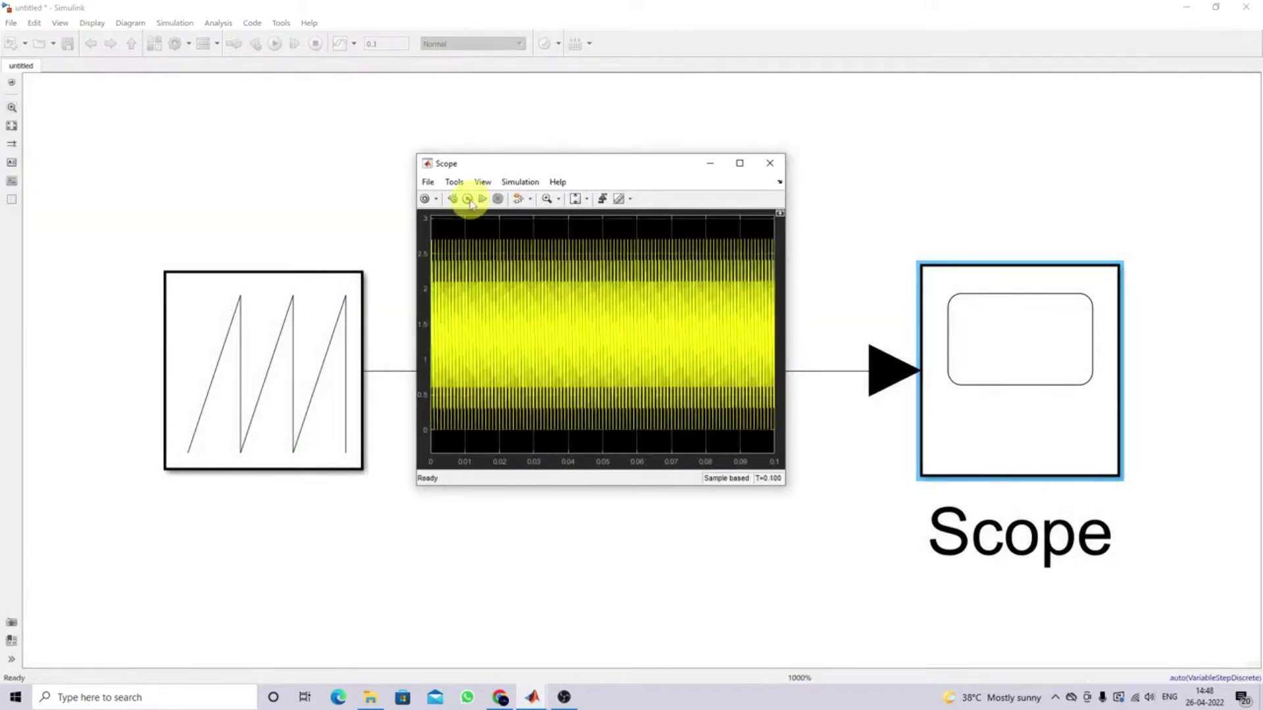
click(558, 199)
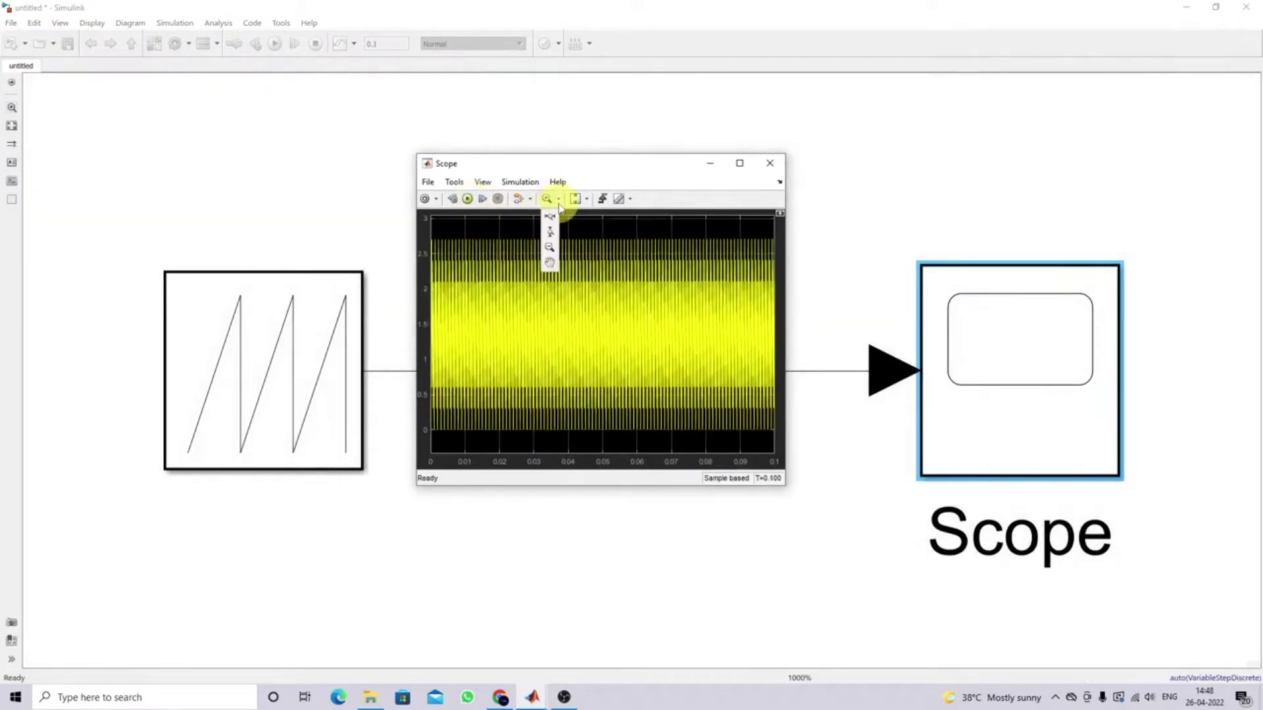
click(551, 218)
drag(496, 227, 472, 230)
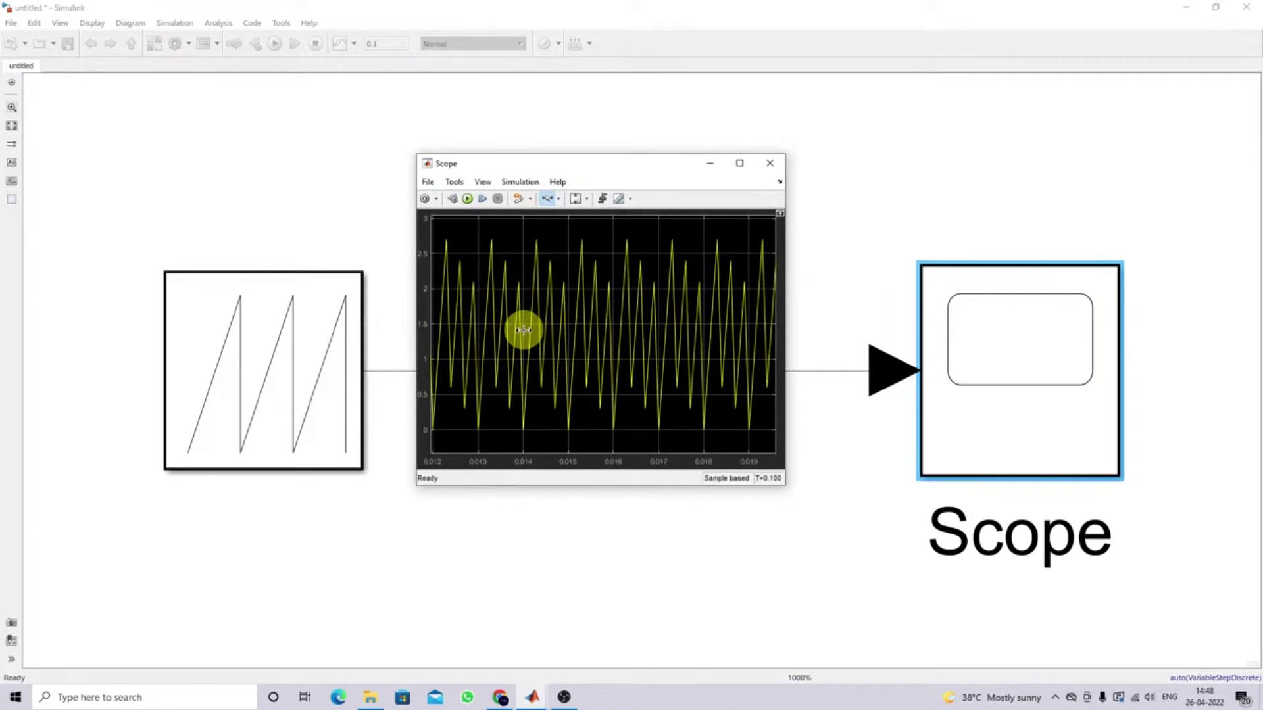
click(547, 199)
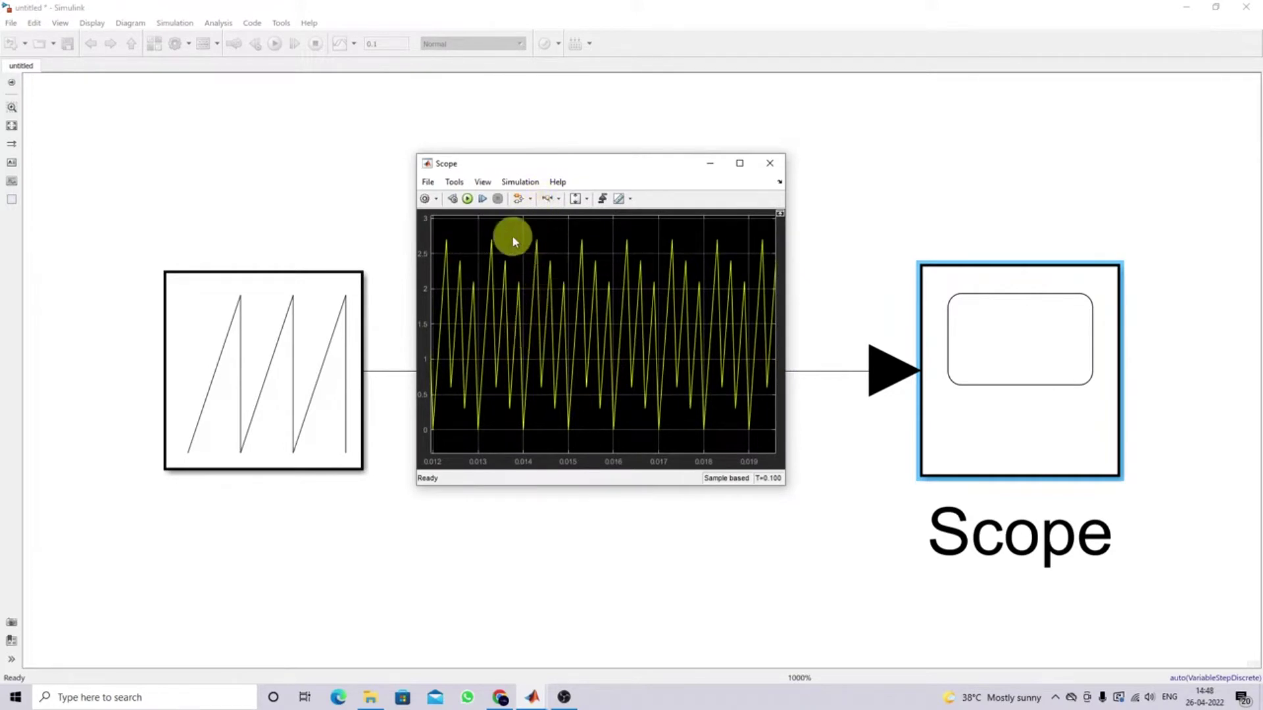
Check the Repeating Sequence block's time values and calculate 1/3000 in the MATLAB Command Window to get the expected period
double_click(254, 324)
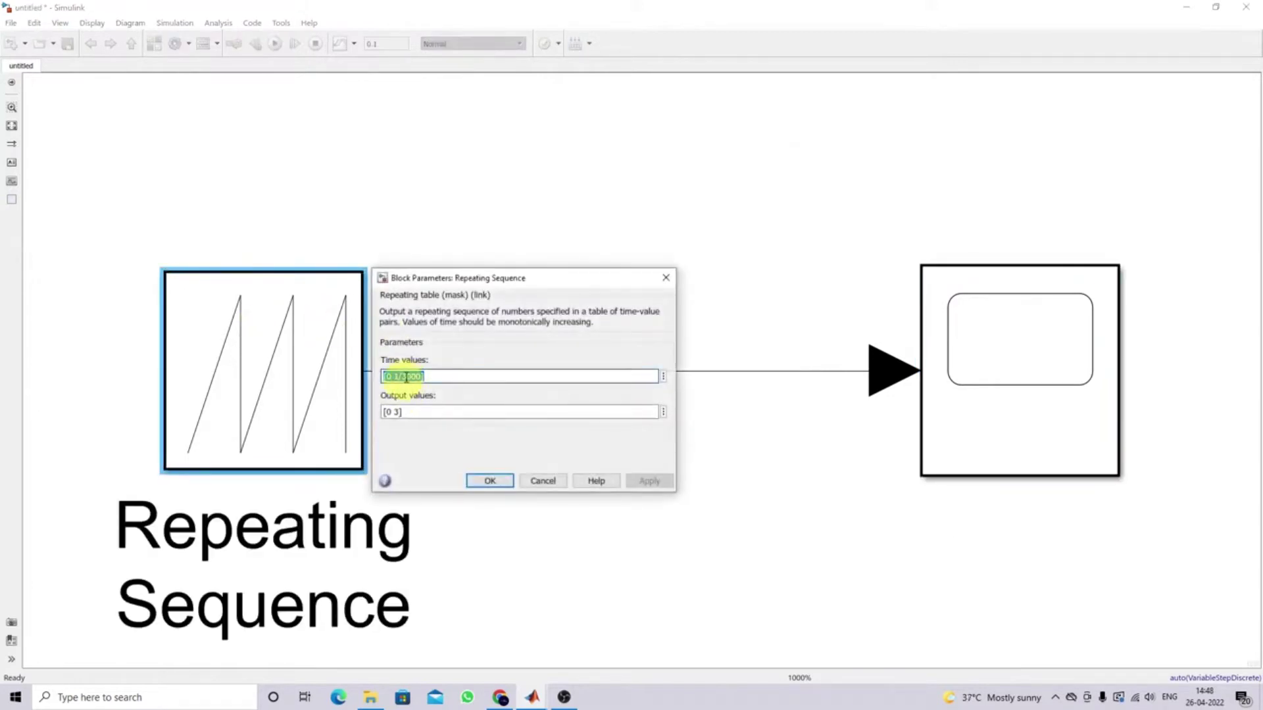
click(487, 480)
mouse_move(534, 687)
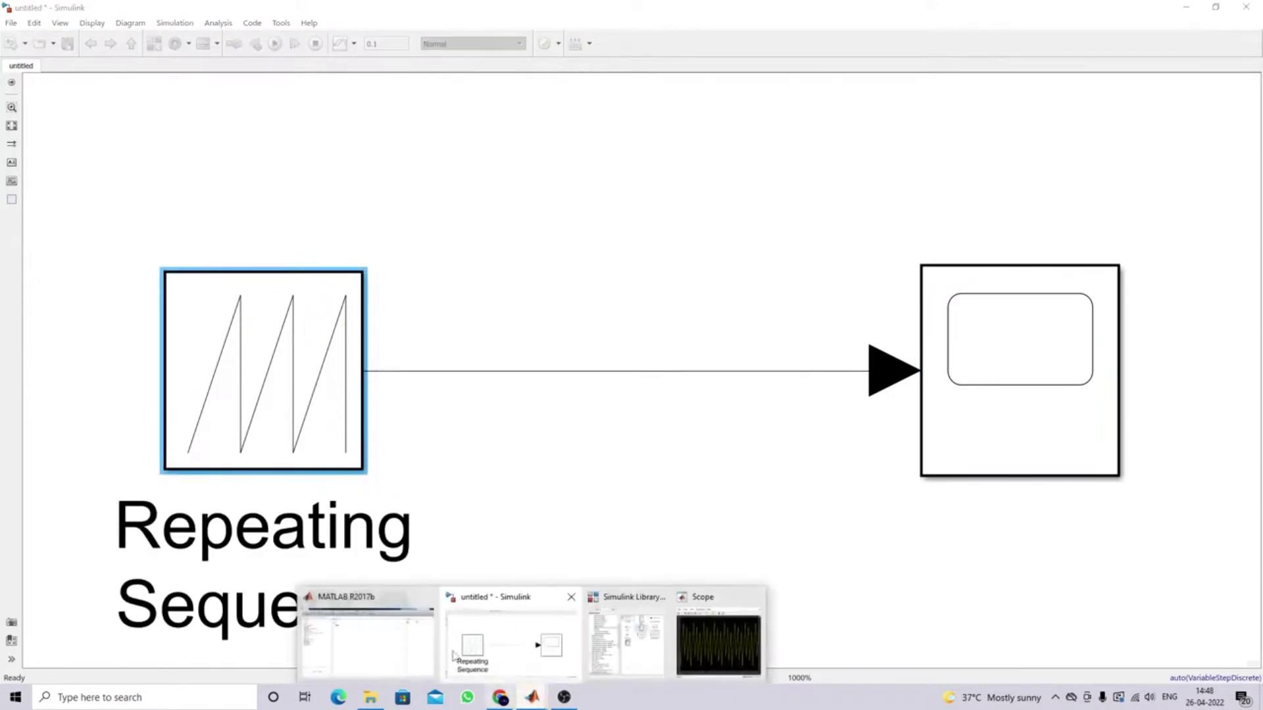
click(326, 615)
text(1/3000)
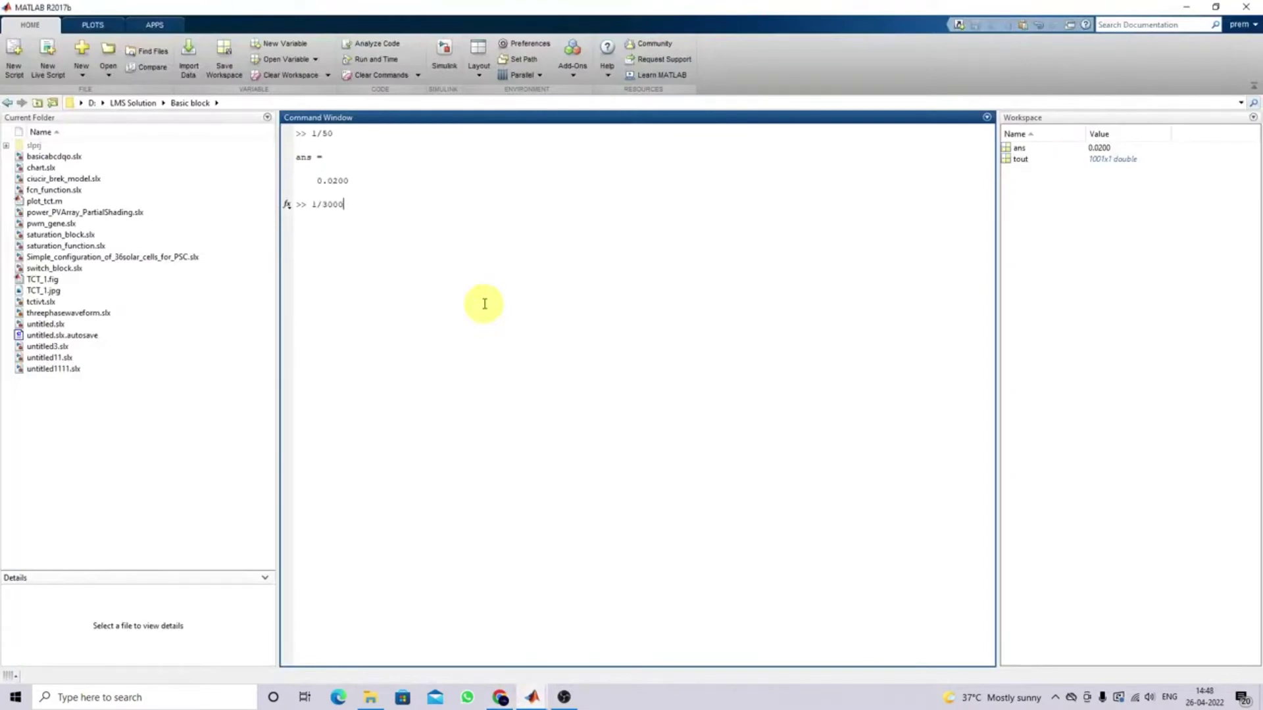
key(Return)
drag(311, 252, 365, 253)
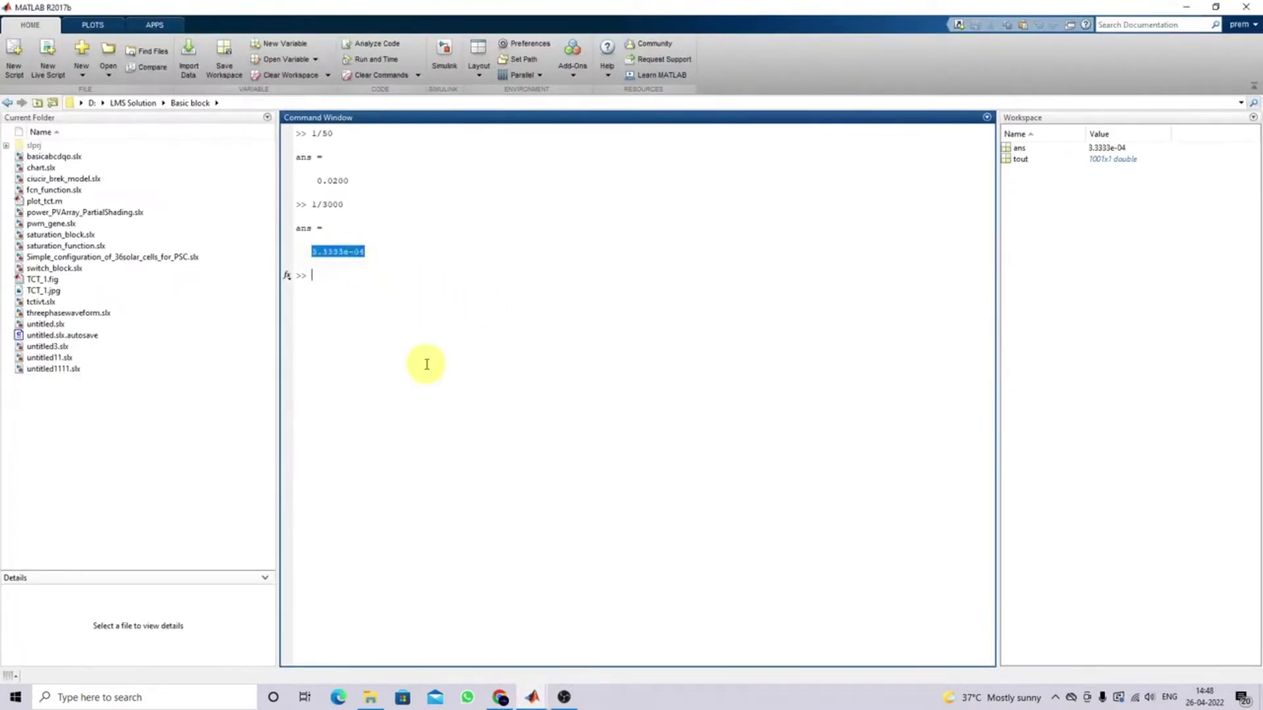
Return to the Simulink model and set the solver's maximum step size to 1e-6 in the configuration parameters
click(538, 701)
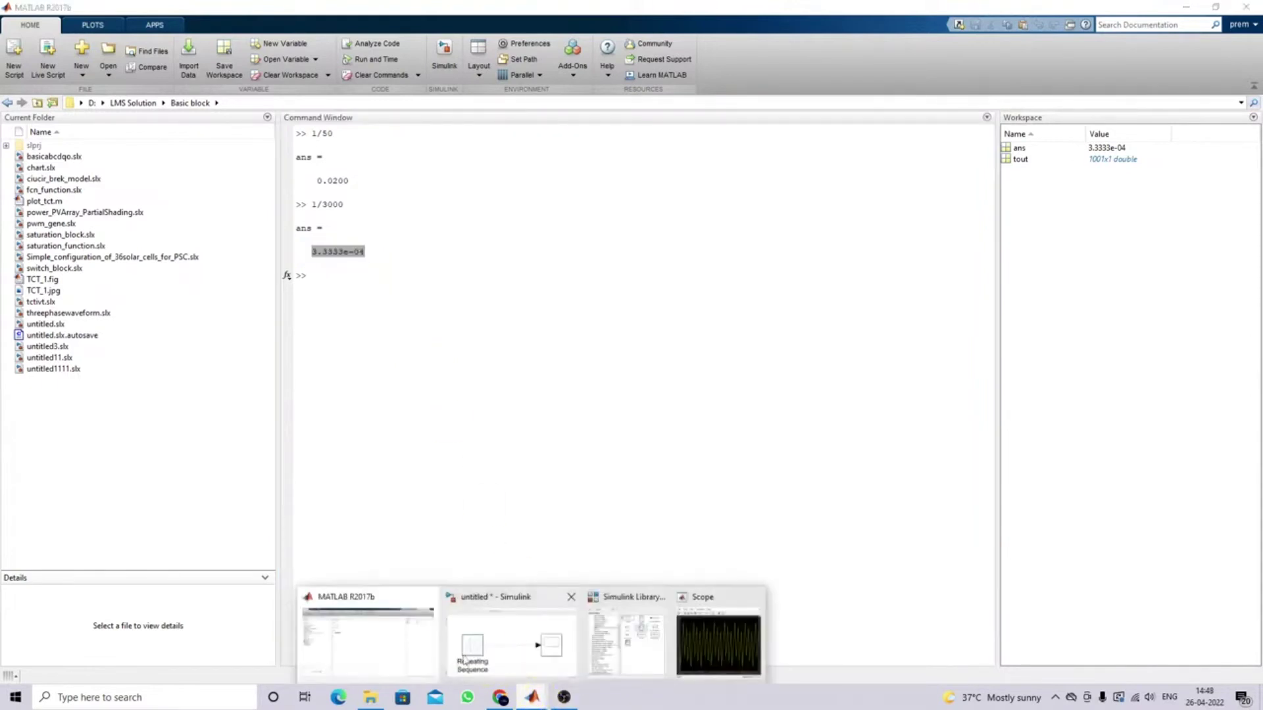
click(504, 634)
click(174, 43)
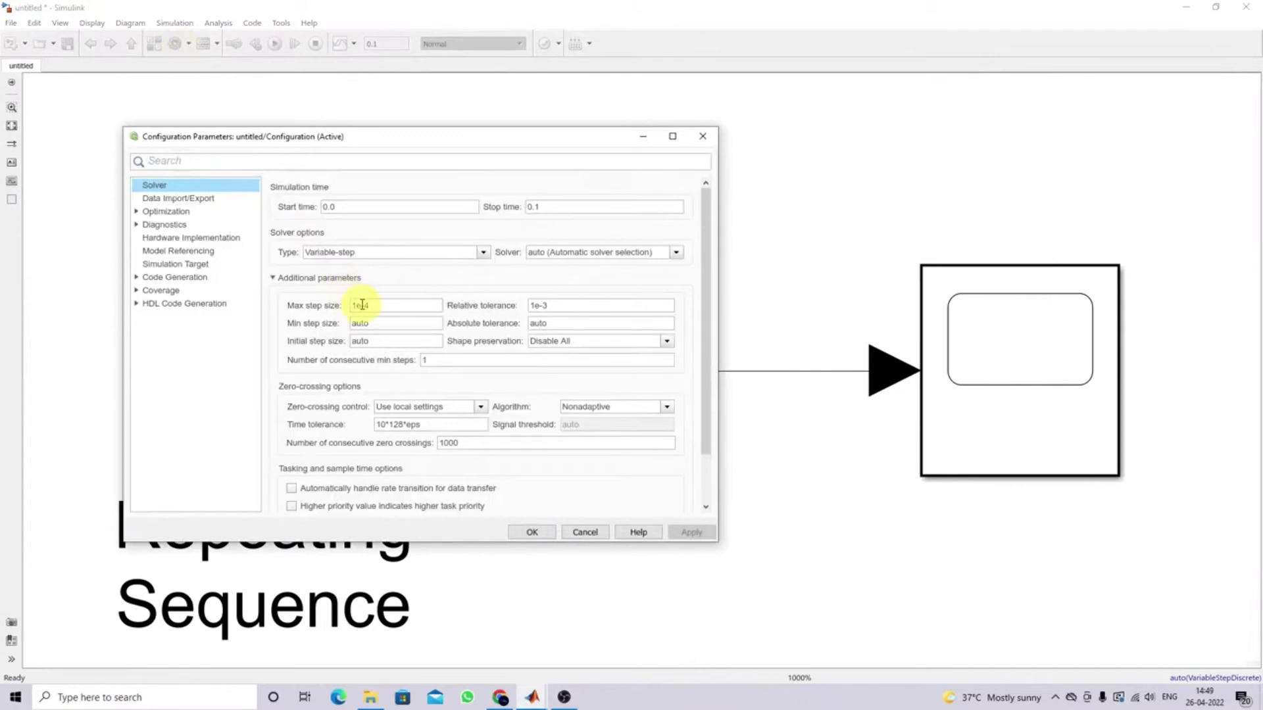
double_click(367, 305)
click(377, 307)
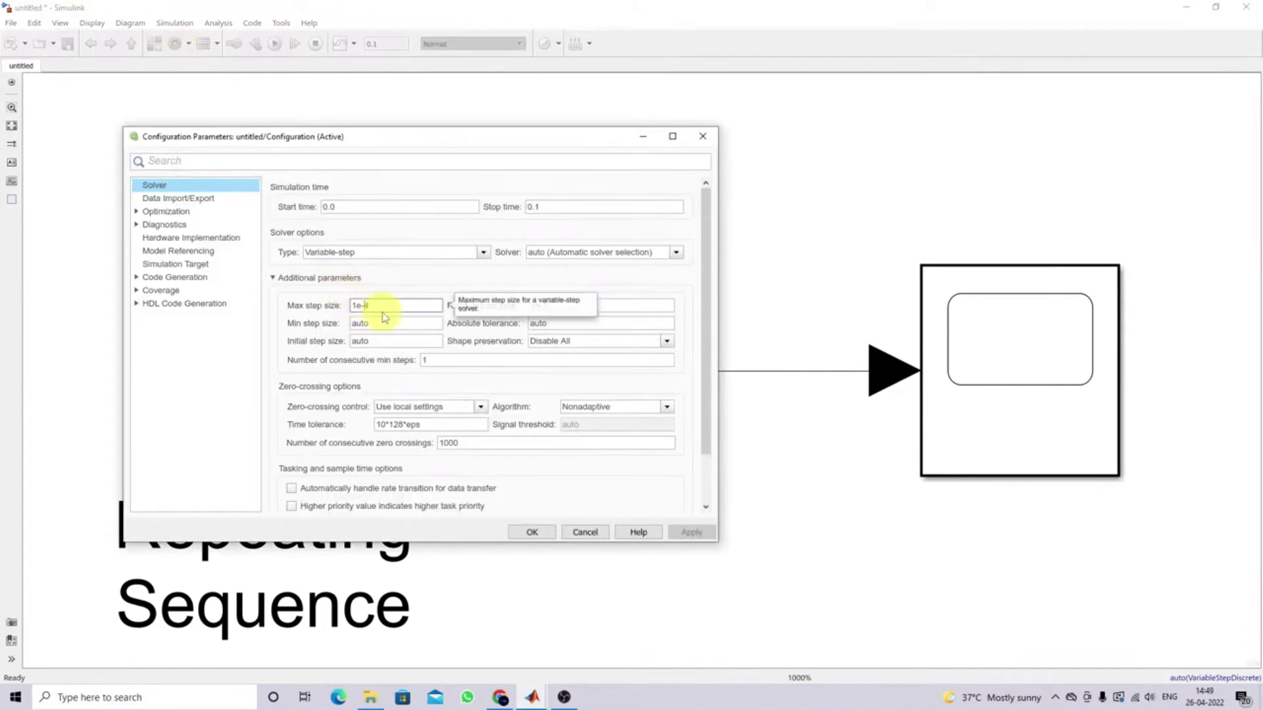
text(6)
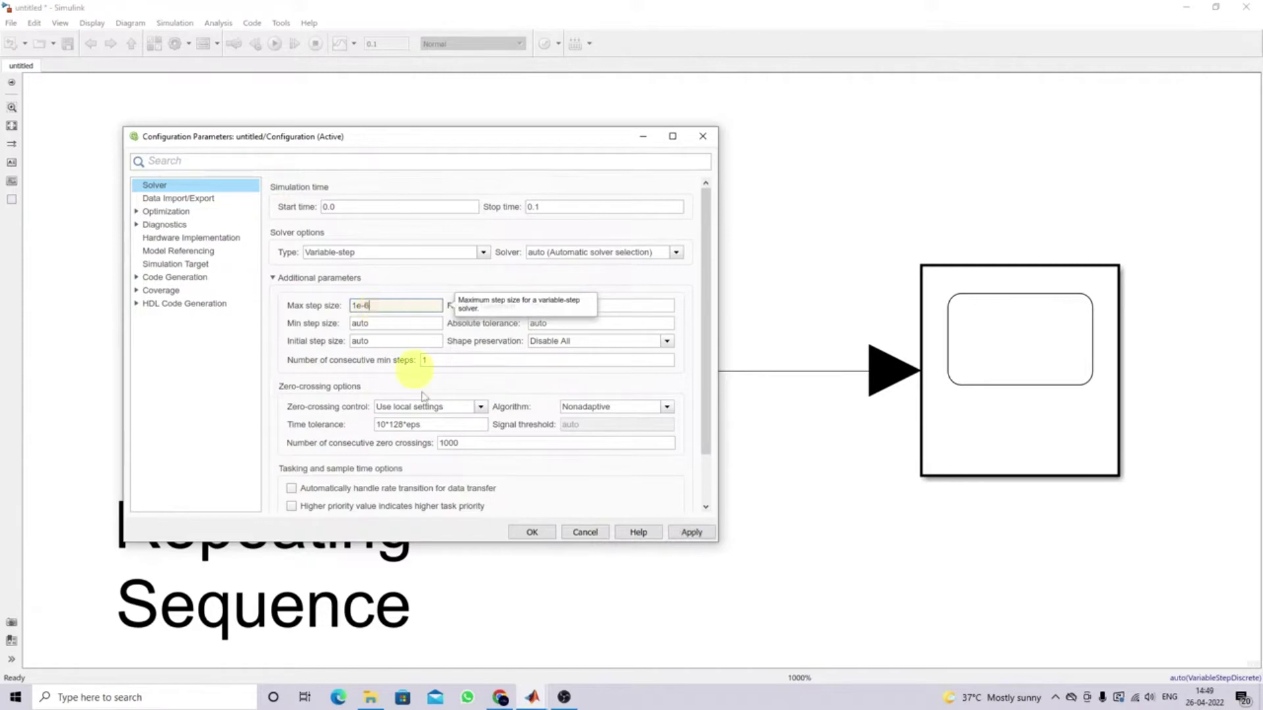
click(532, 532)
Rerun the simulation from the Scope with the finer step size and zoom in on a few sawtooth periods
click(967, 393)
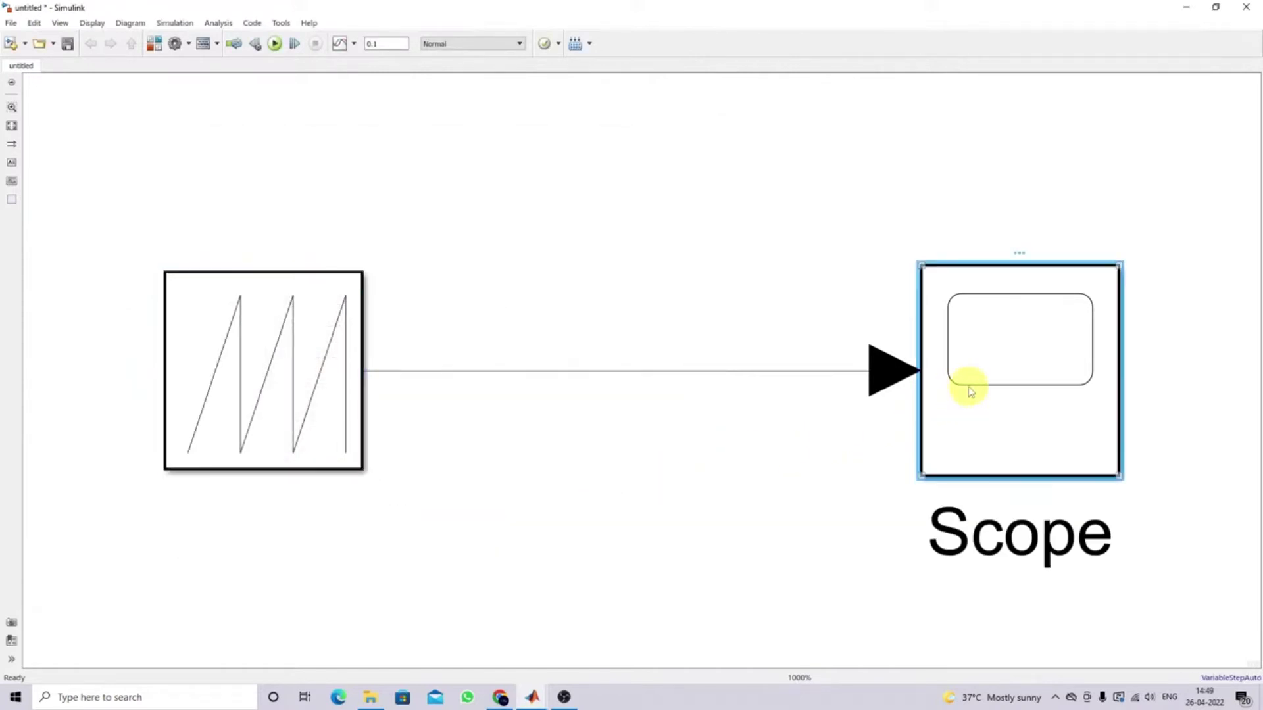
double_click(970, 392)
click(469, 201)
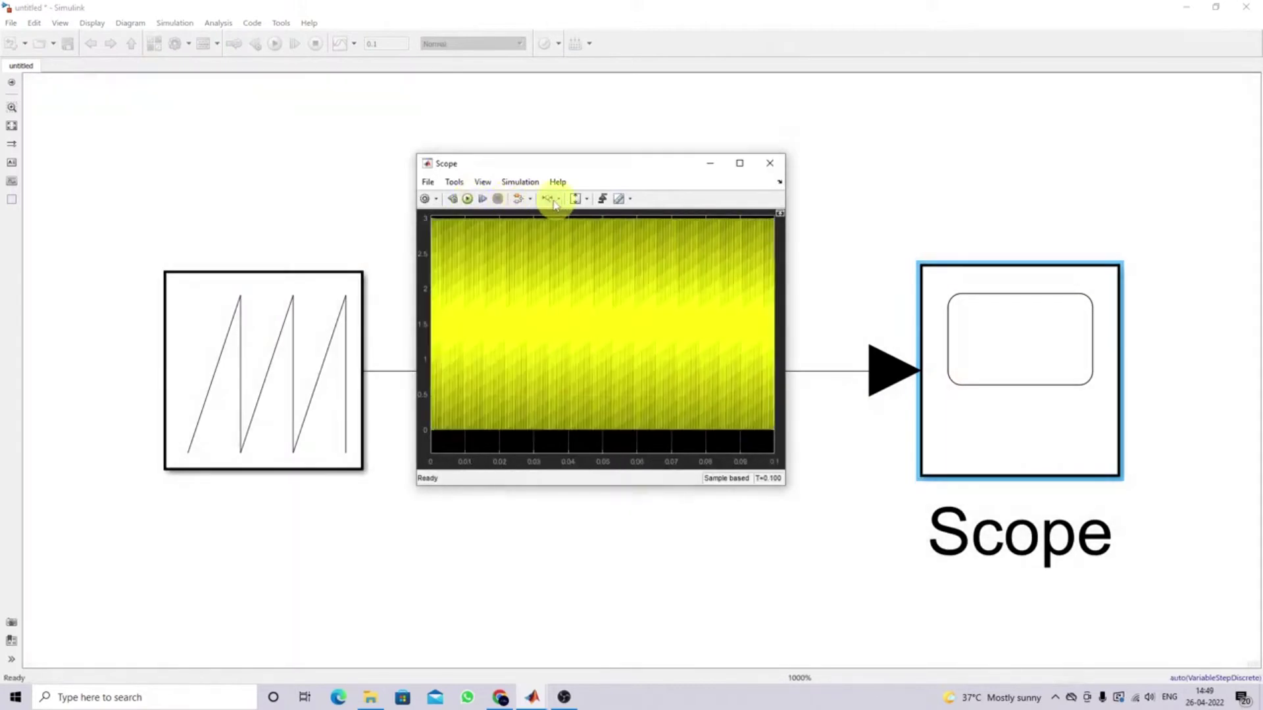
click(478, 217)
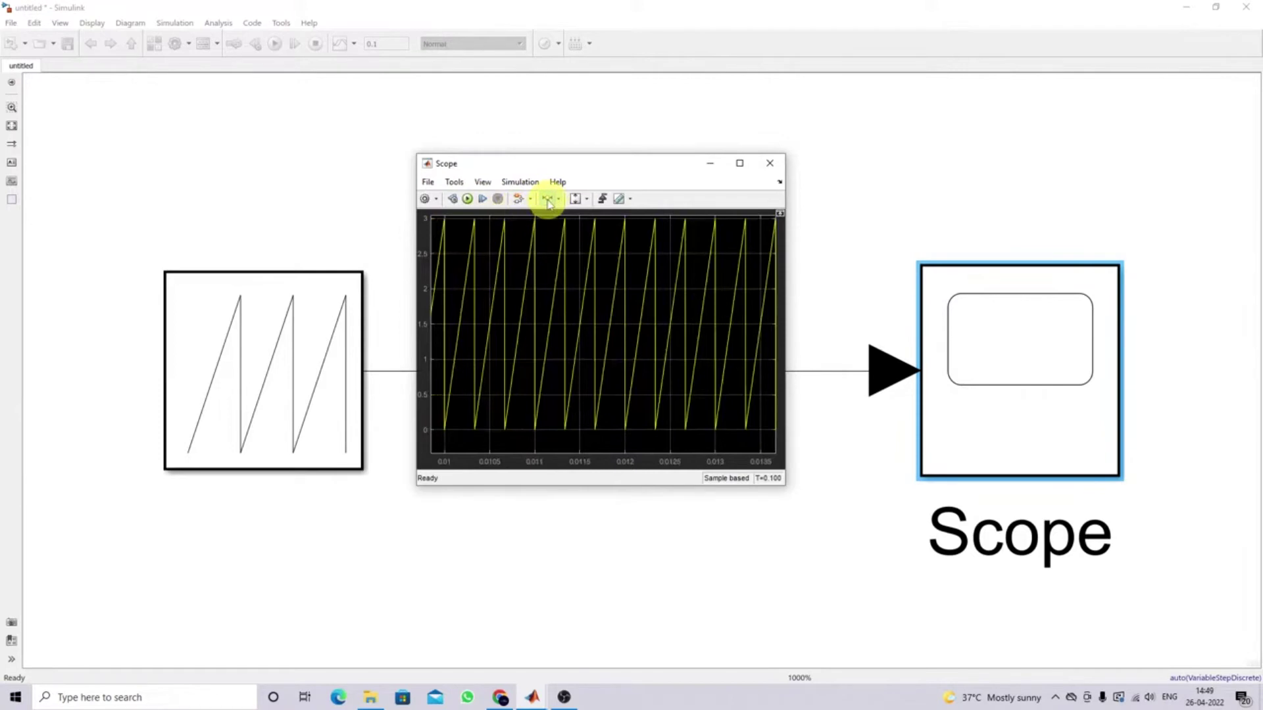
Set the simulation stop time to 0.01, rerun from the Scope and inspect the sawtooth in an enlarged window
click(436, 81)
click(387, 45)
text(0.01)
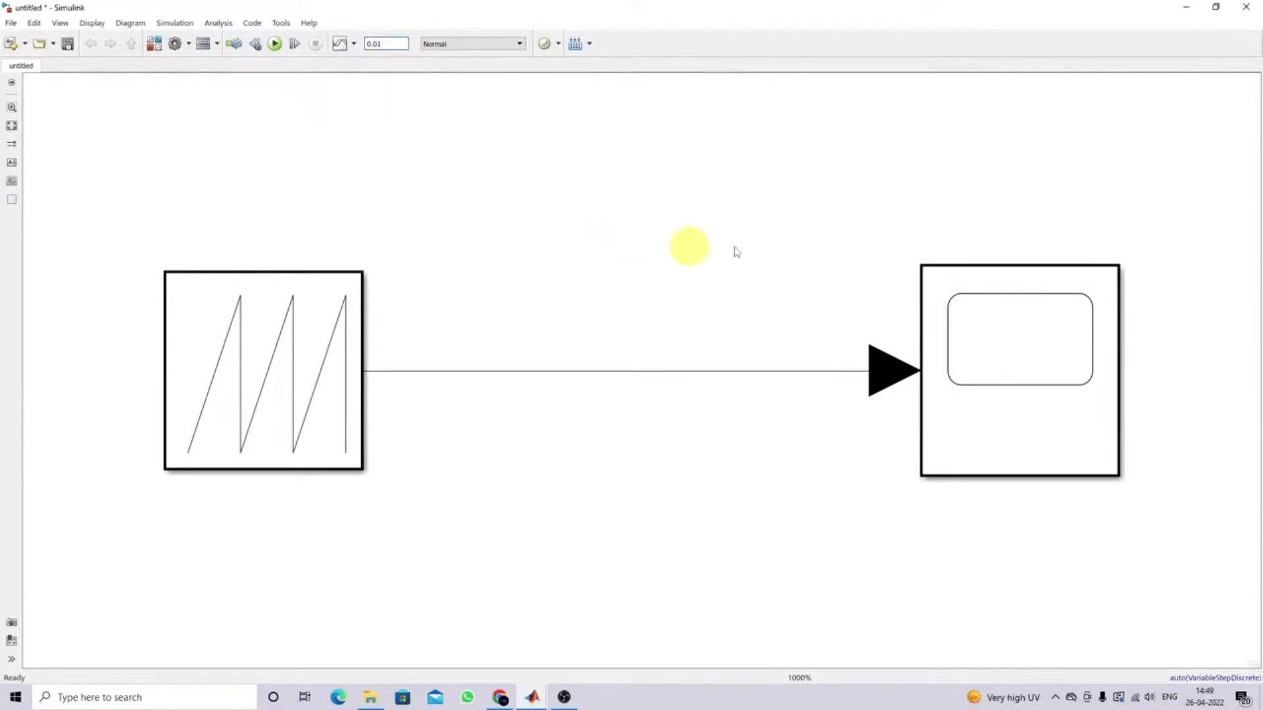
double_click(1055, 302)
click(466, 198)
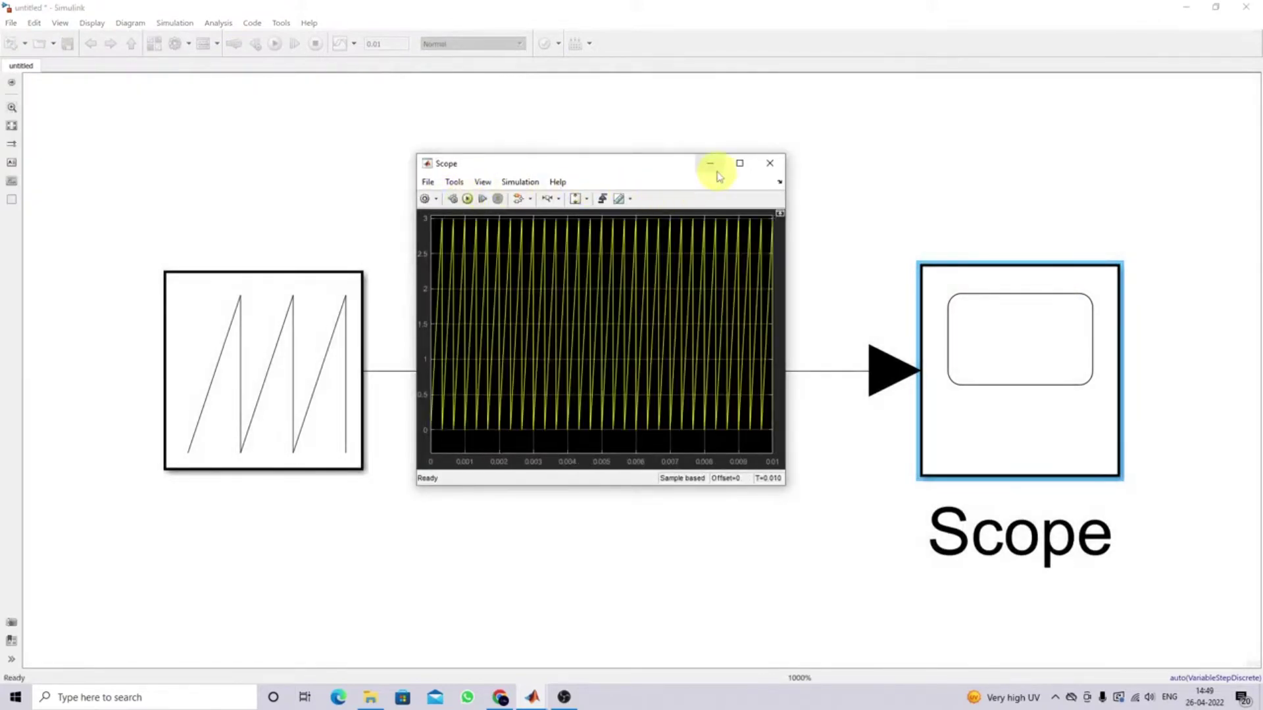
click(739, 163)
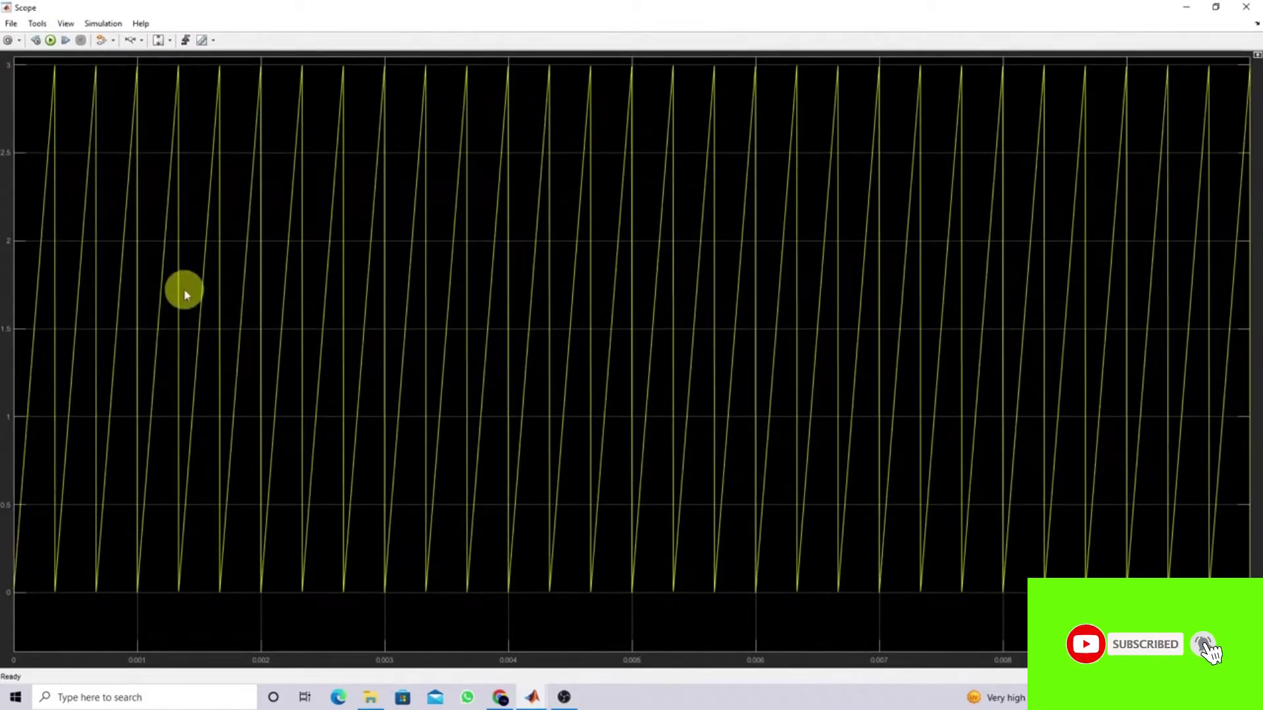
click(1216, 9)
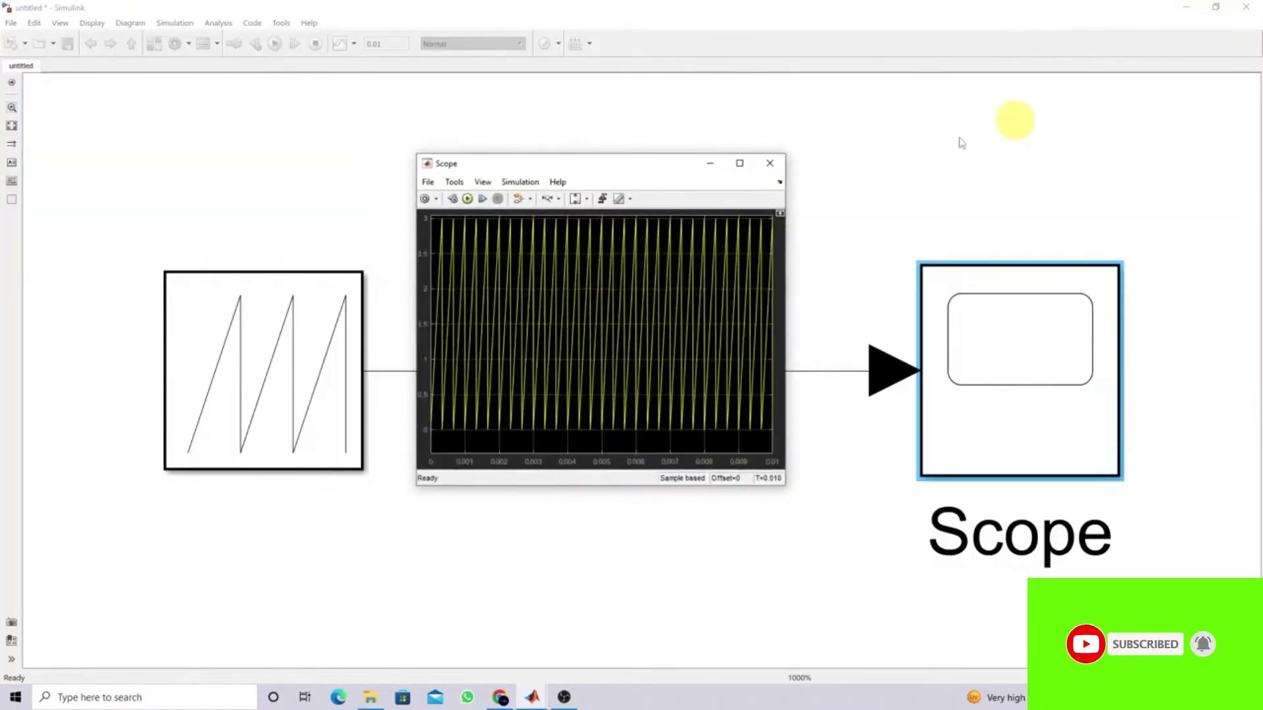
drag(552, 162, 571, 163)
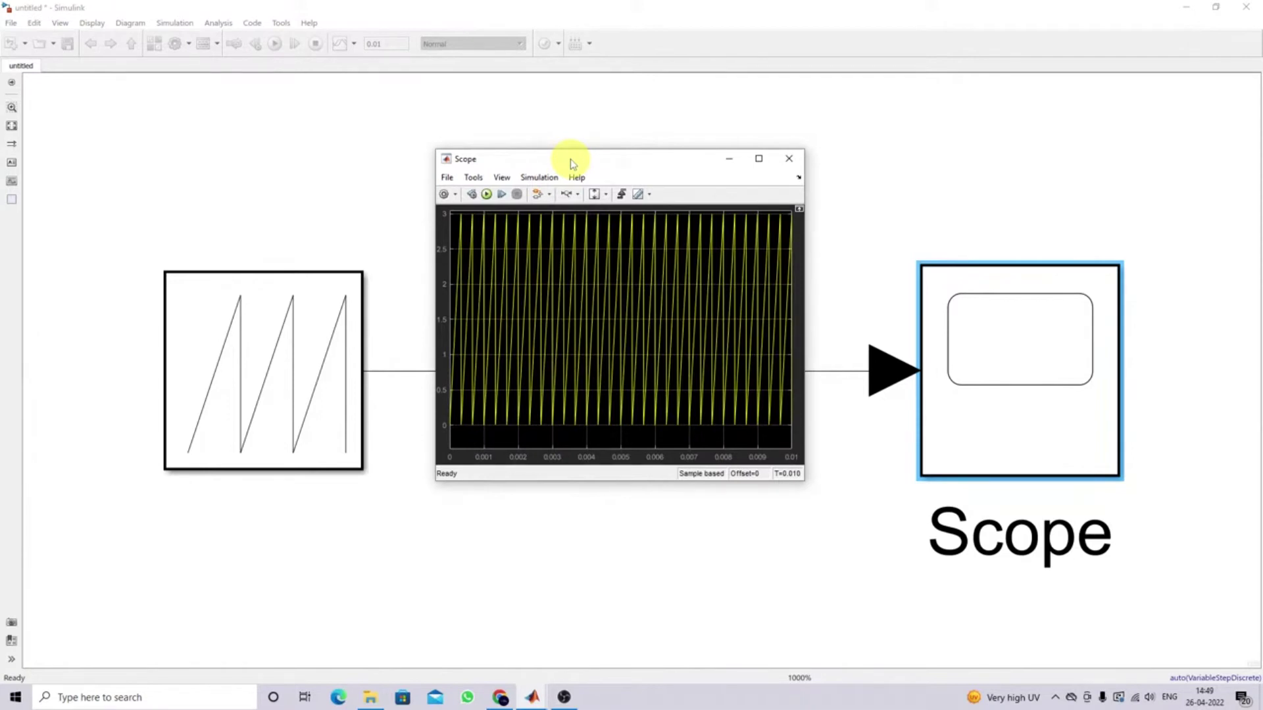
Review the time values in the Repeating Sequence block's parameters and reopen the Scope plot
double_click(254, 360)
click(421, 378)
triple_click(413, 380)
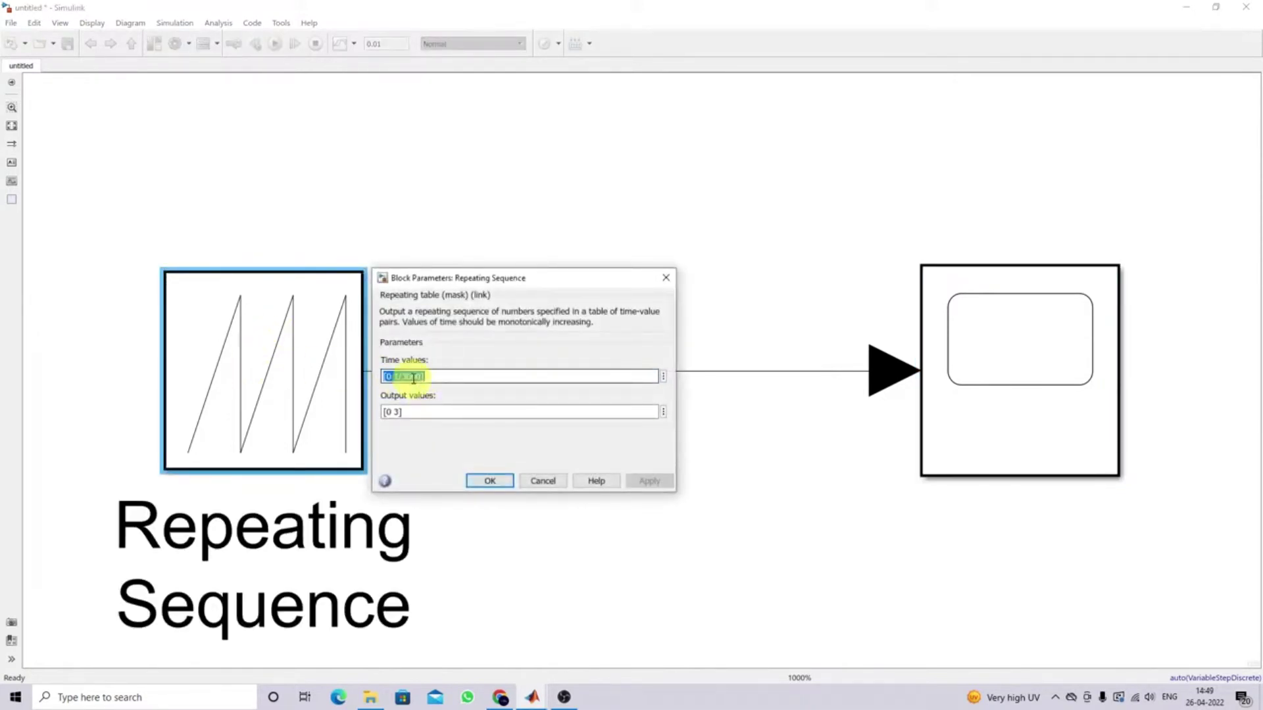
click(491, 481)
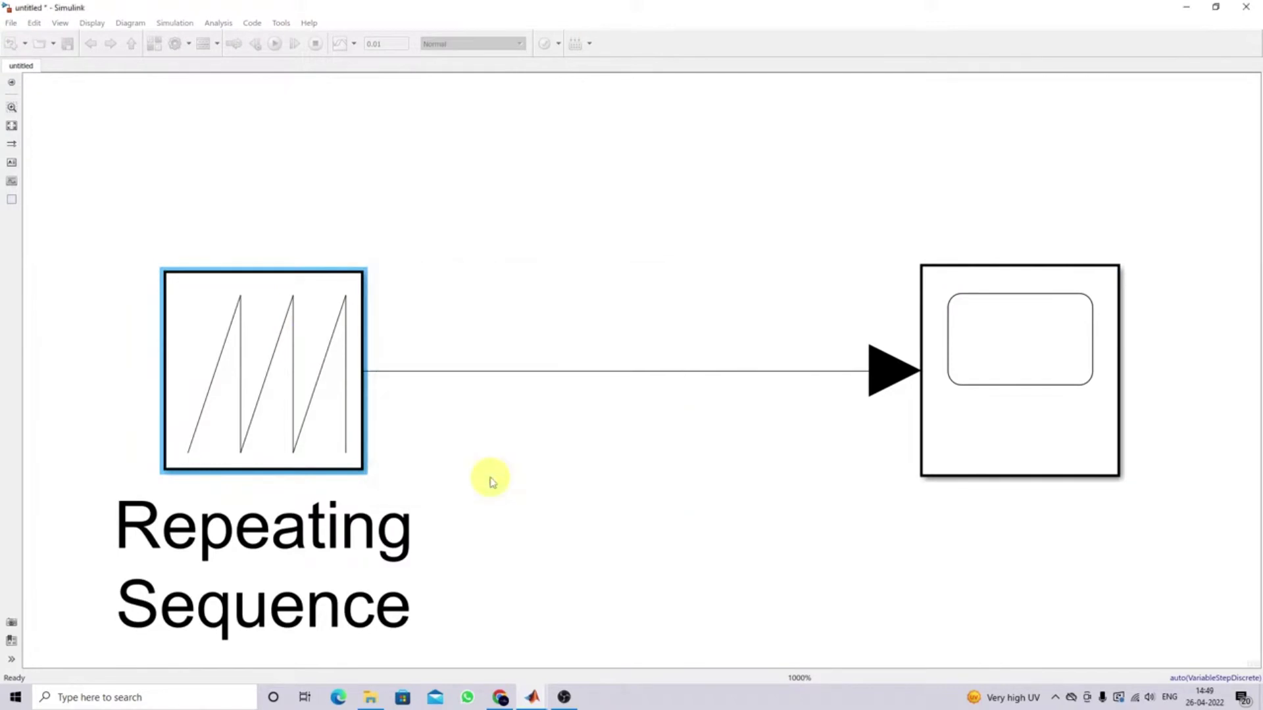
double_click(995, 470)
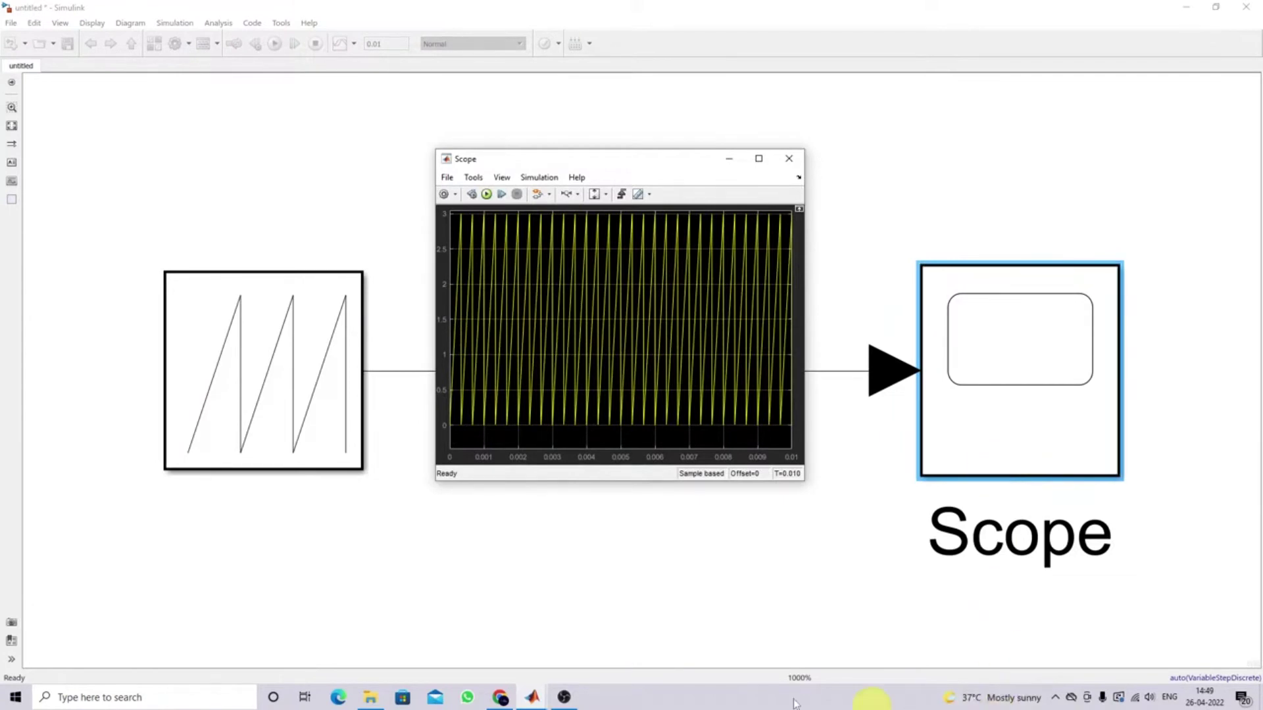
Calculate 1/6000 in the MATLAB Command Window, return to the Scope plot and scale its axes to fit the waveform
mouse_move(533, 697)
click(330, 636)
text(1/6000)
key(Return)
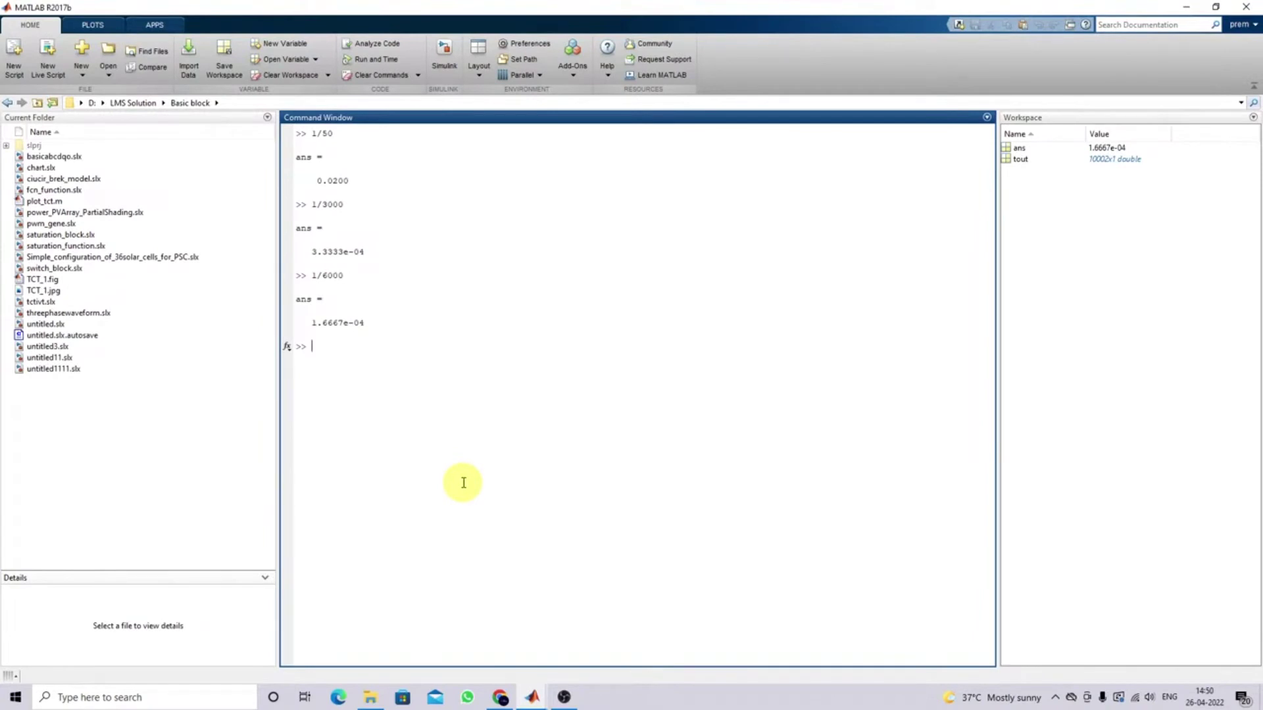
click(532, 698)
click(486, 671)
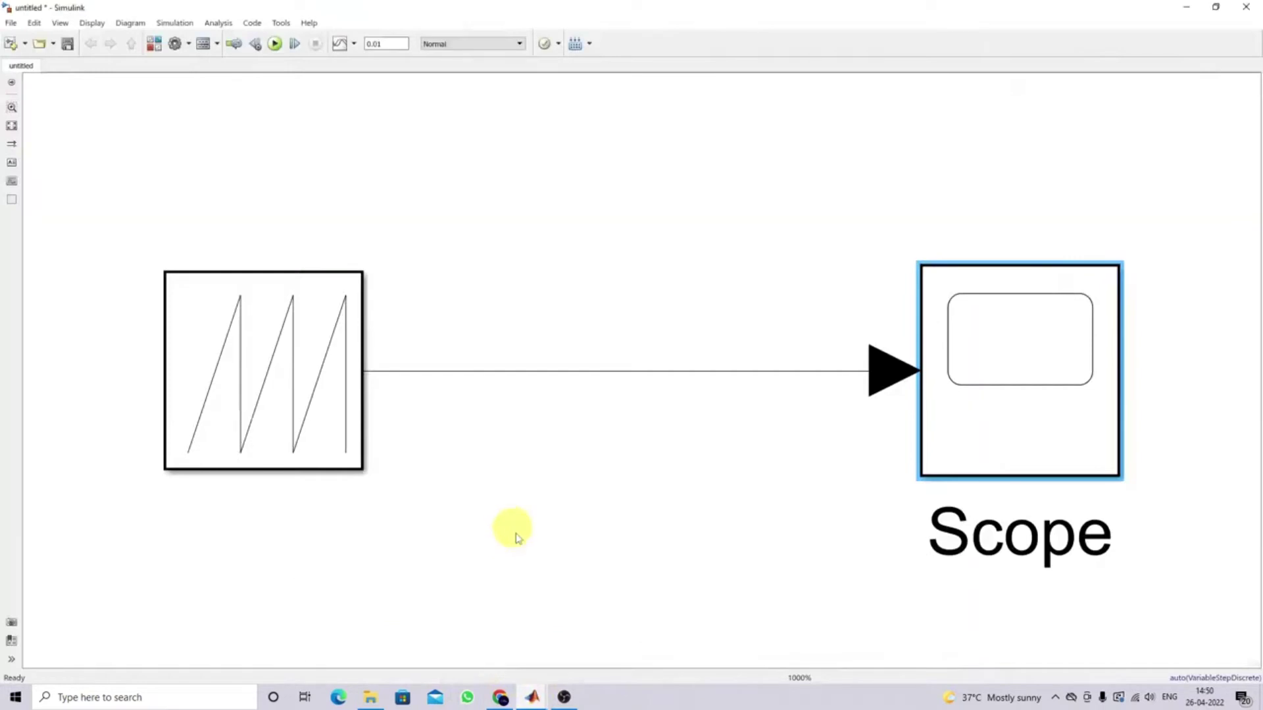
click(534, 696)
click(702, 646)
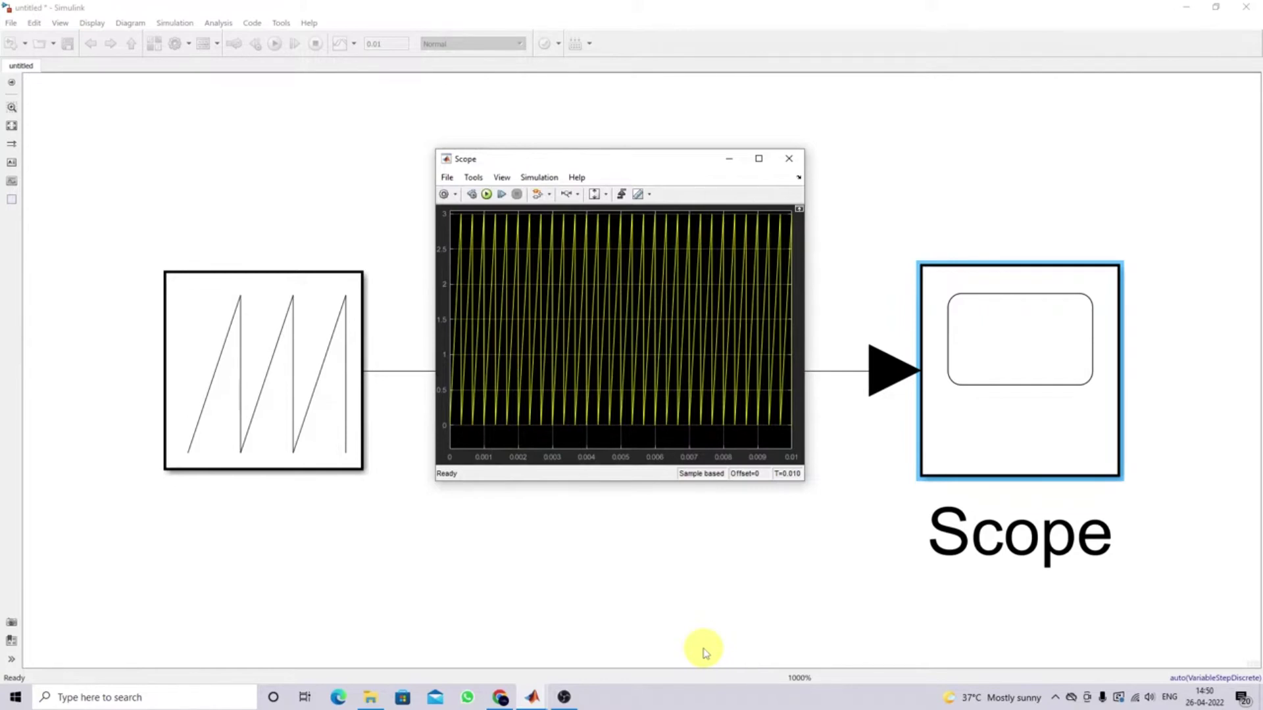
click(597, 194)
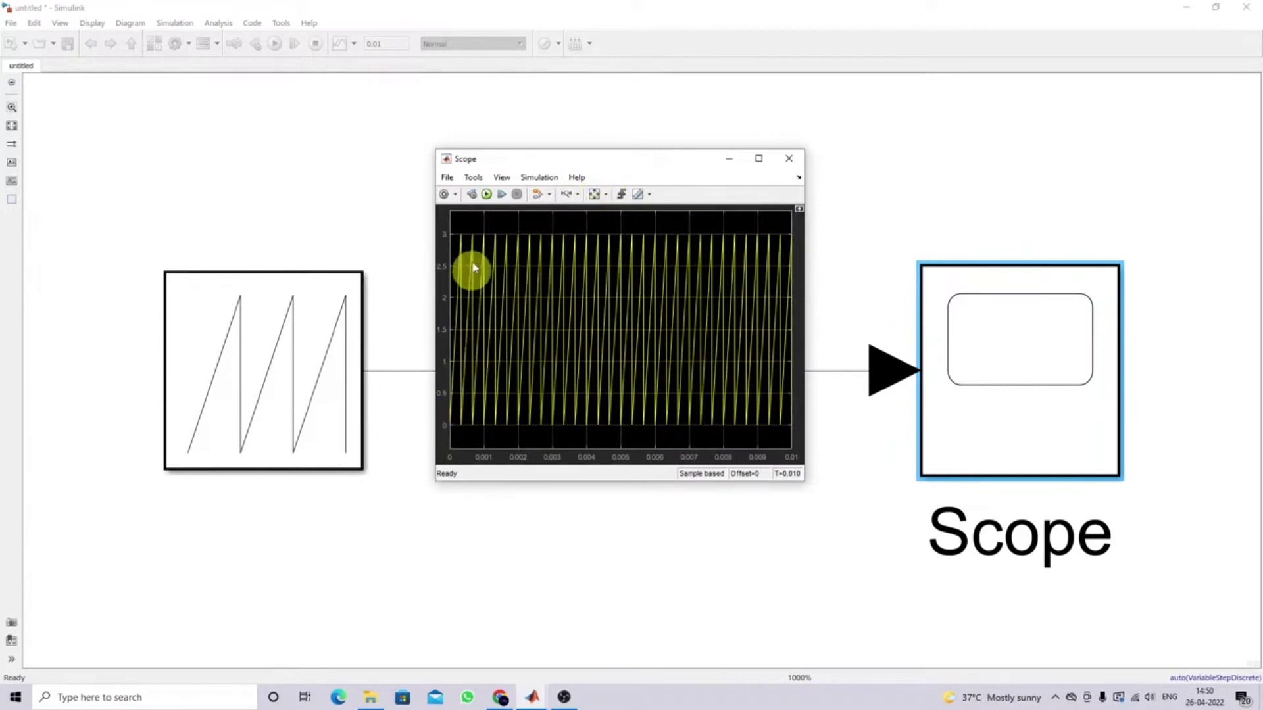
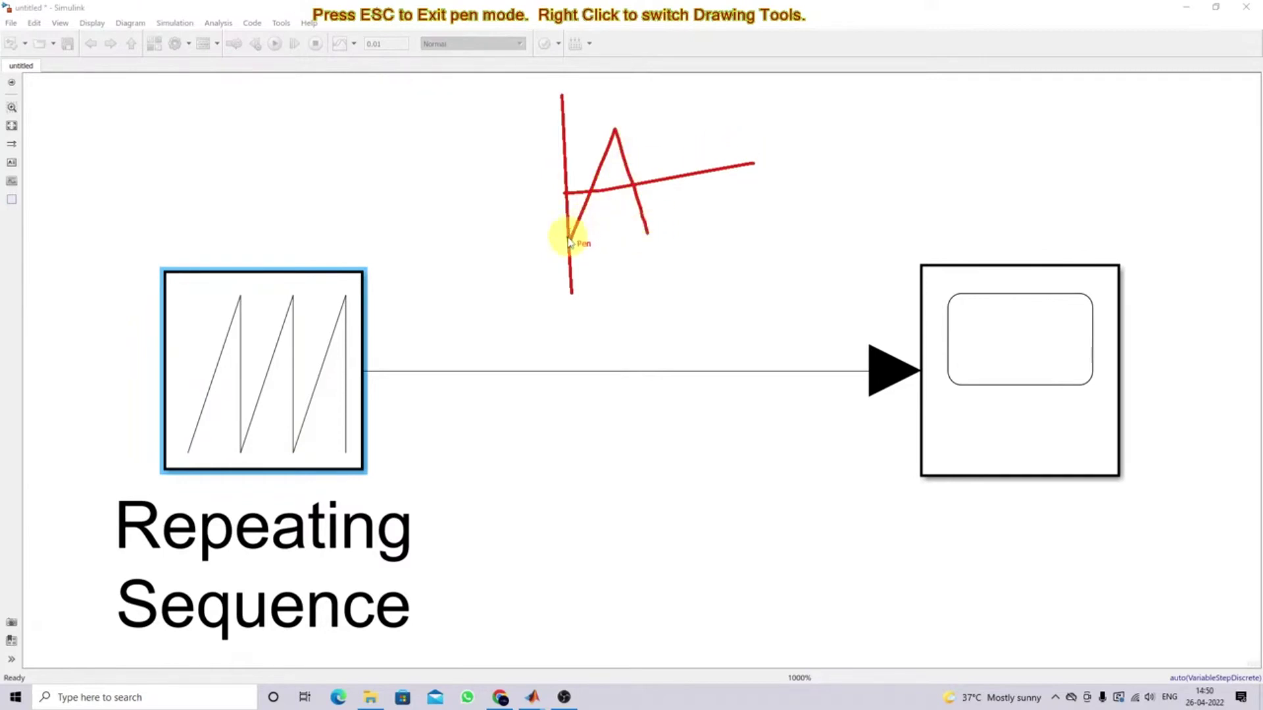
Clear the pen annotation and sketch new axes above the model with one triangular wave cycle starting at the origin
key(Escape)
key(F9)
drag(571, 131, 592, 284)
drag(582, 211, 883, 173)
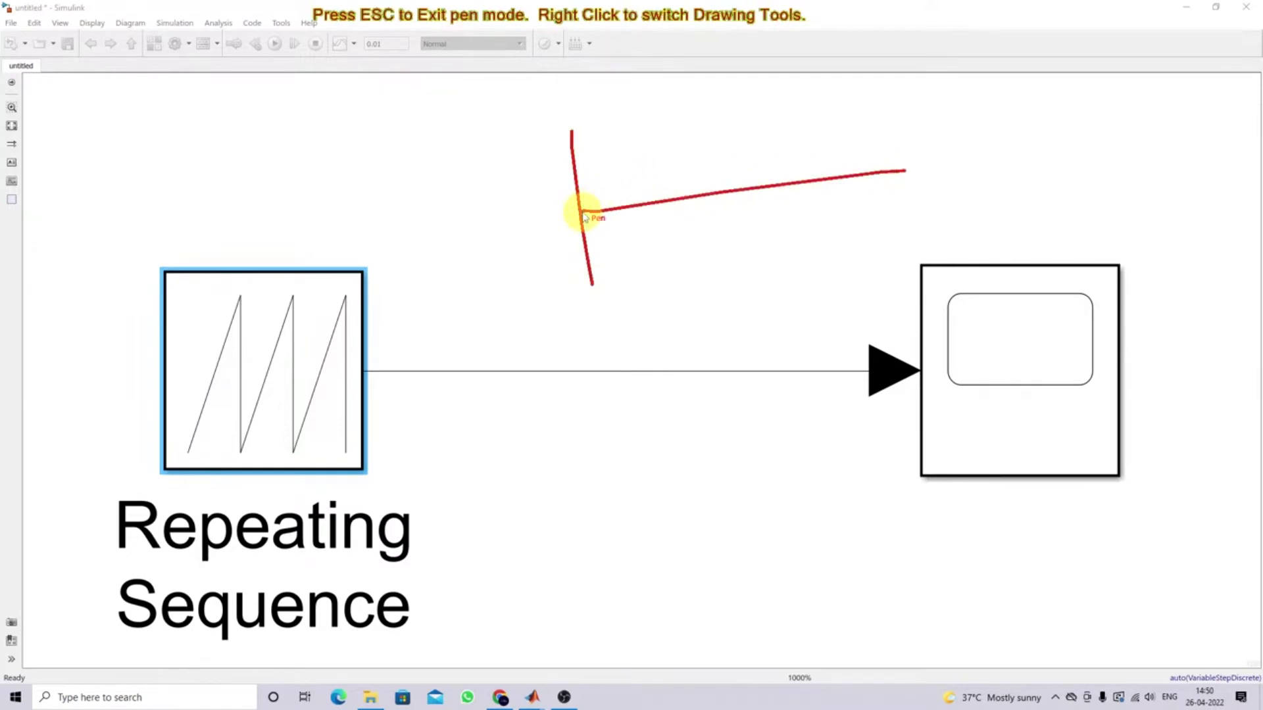
mouse_move(584, 214)
mouse_down()
mouse_move(633, 138)
mouse_move(749, 264)
mouse_move(785, 186)
mouse_up()
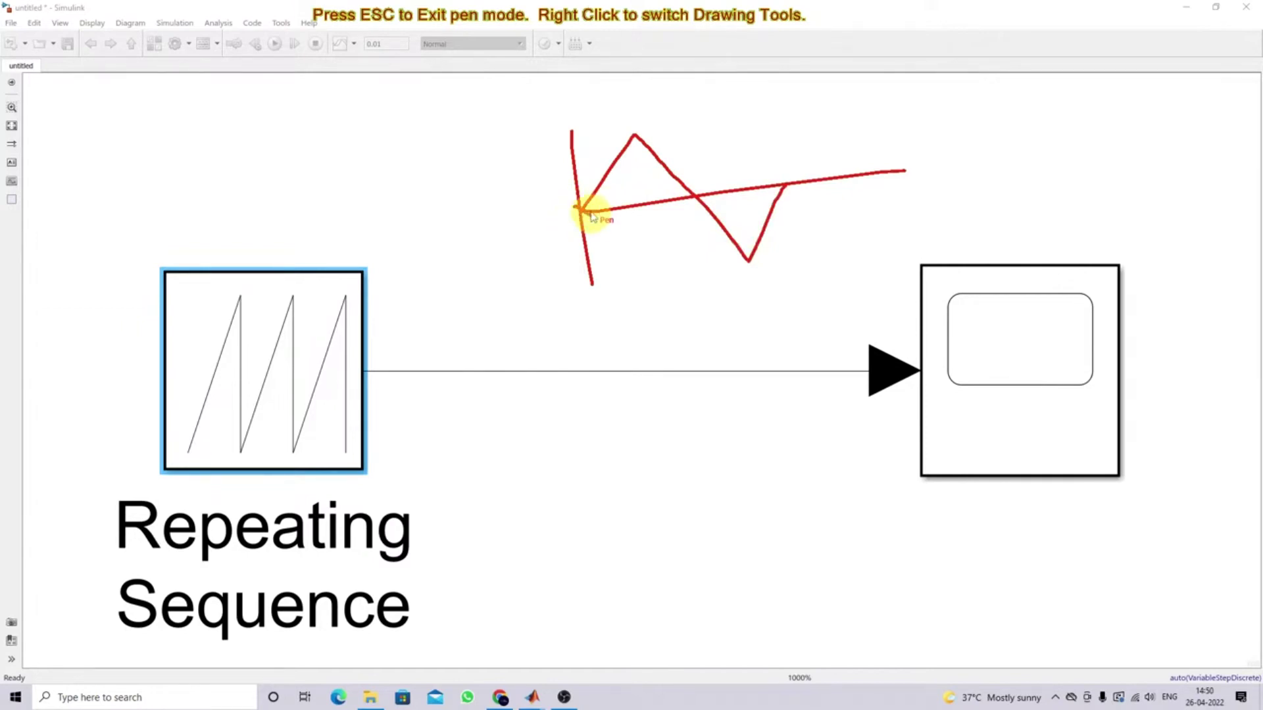
Label the origin 0 on the upper triangular wave sketch and mark its peak, trough and zero crossings on the time axis
drag(592, 234, 592, 228)
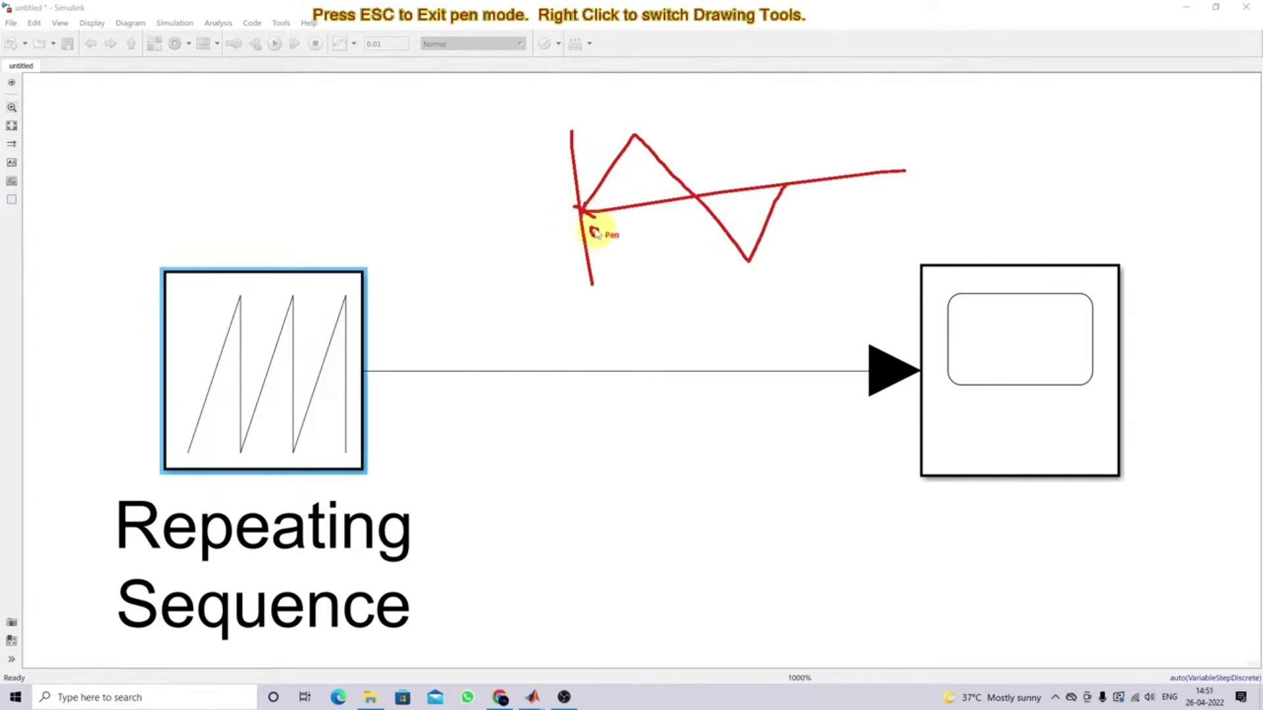
mouse_move(635, 138)
mouse_down()
mouse_move(647, 214)
mouse_move(696, 179)
mouse_move(696, 197)
mouse_move(740, 206)
mouse_move(740, 265)
mouse_up()
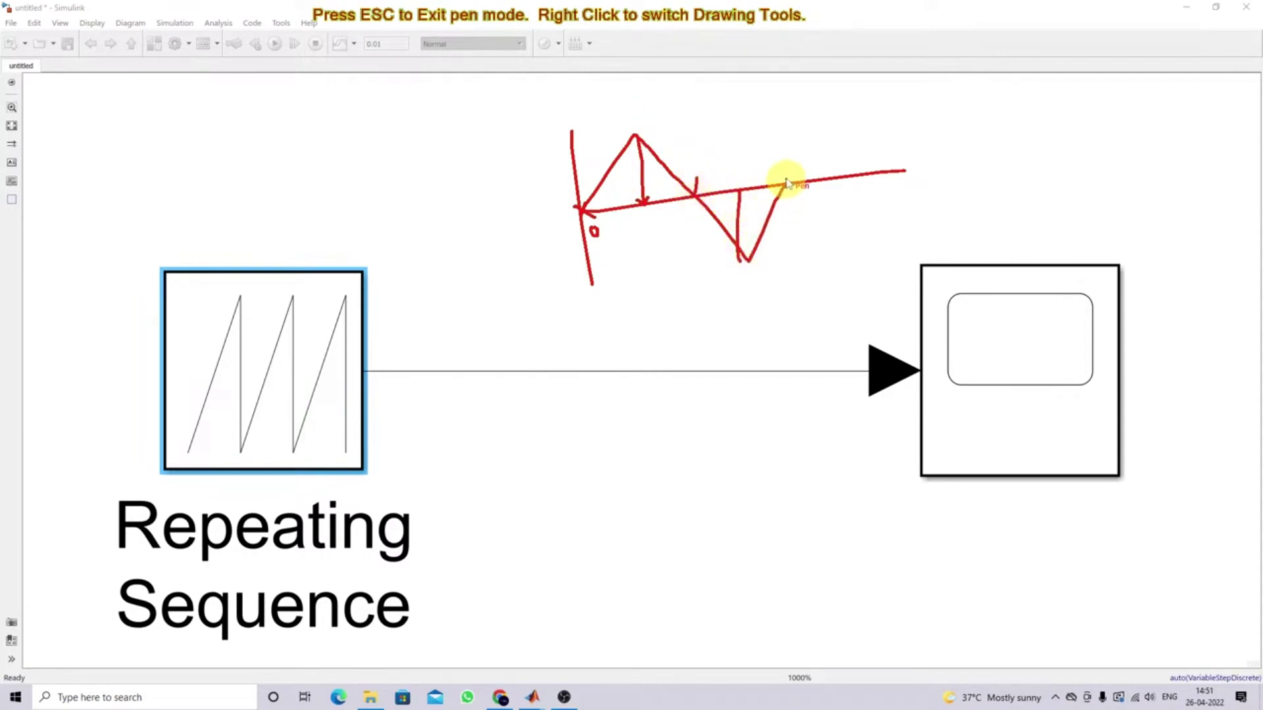
mouse_move(779, 190)
mouse_down()
mouse_move(791, 189)
mouse_move(694, 197)
mouse_up()
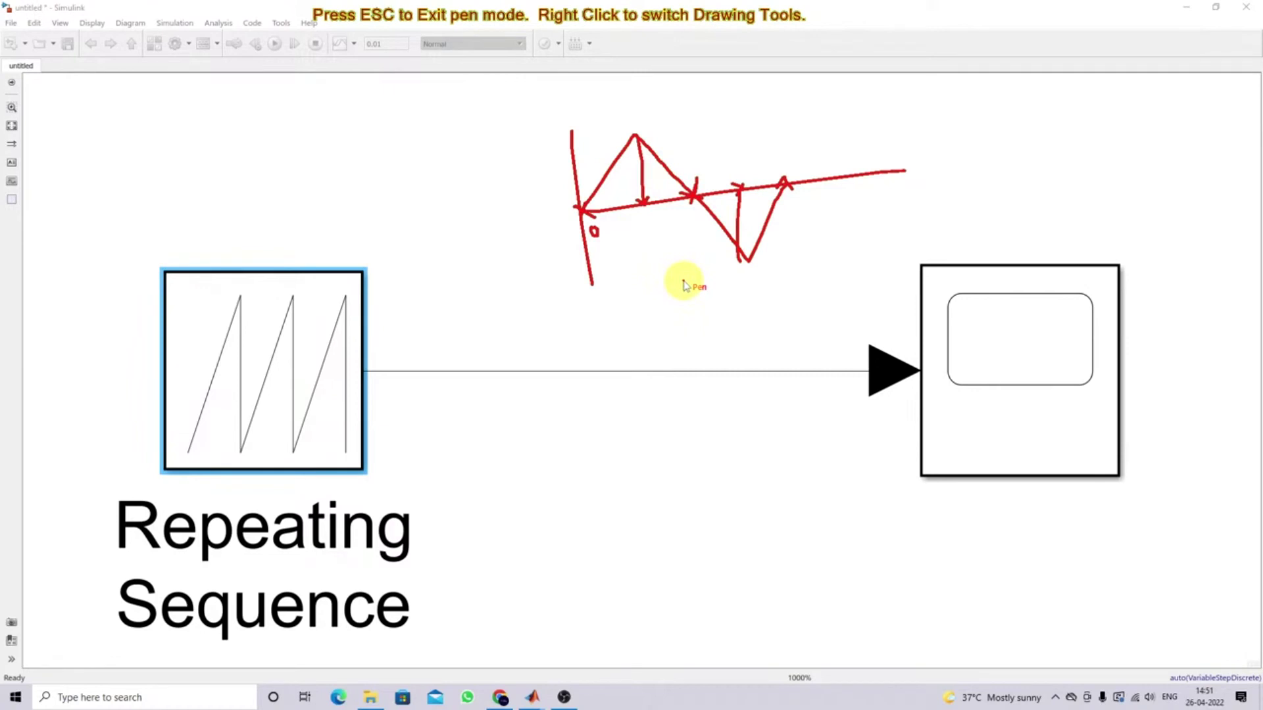
Sketch a second pair of axes below the signal line with a triangular wave starting at its negative peak
drag(559, 431, 575, 542)
drag(566, 490, 743, 458)
mouse_move(573, 537)
mouse_down()
mouse_move(639, 421)
mouse_move(717, 508)
mouse_up()
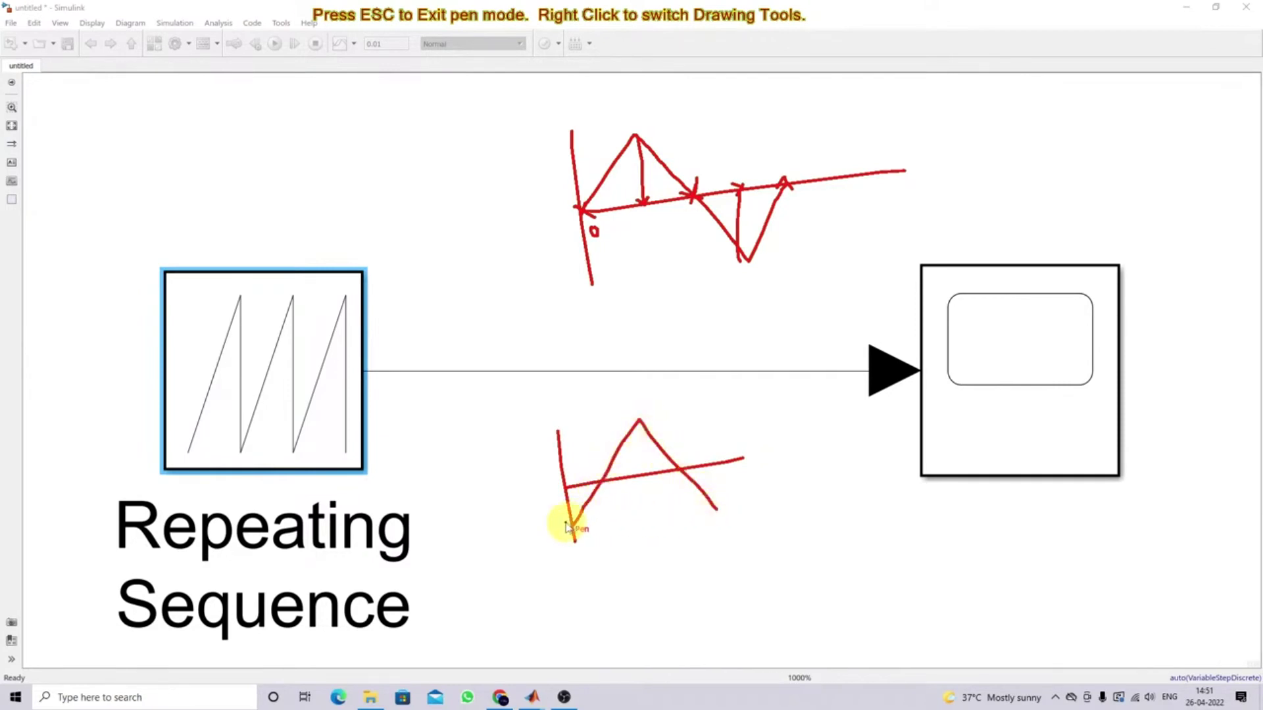
Mark the starting point and zero crossings of the lower triangular wave, extend its falling edge and project the trough onto the time axis
mouse_move(565, 517)
mouse_down()
mouse_move(579, 531)
mouse_move(566, 531)
mouse_up()
mouse_move(595, 472)
mouse_down()
mouse_move(608, 486)
mouse_move(595, 487)
mouse_up()
drag(671, 463, 721, 515)
mouse_move(714, 461)
mouse_down()
mouse_move(728, 525)
mouse_move(721, 459)
mouse_up()
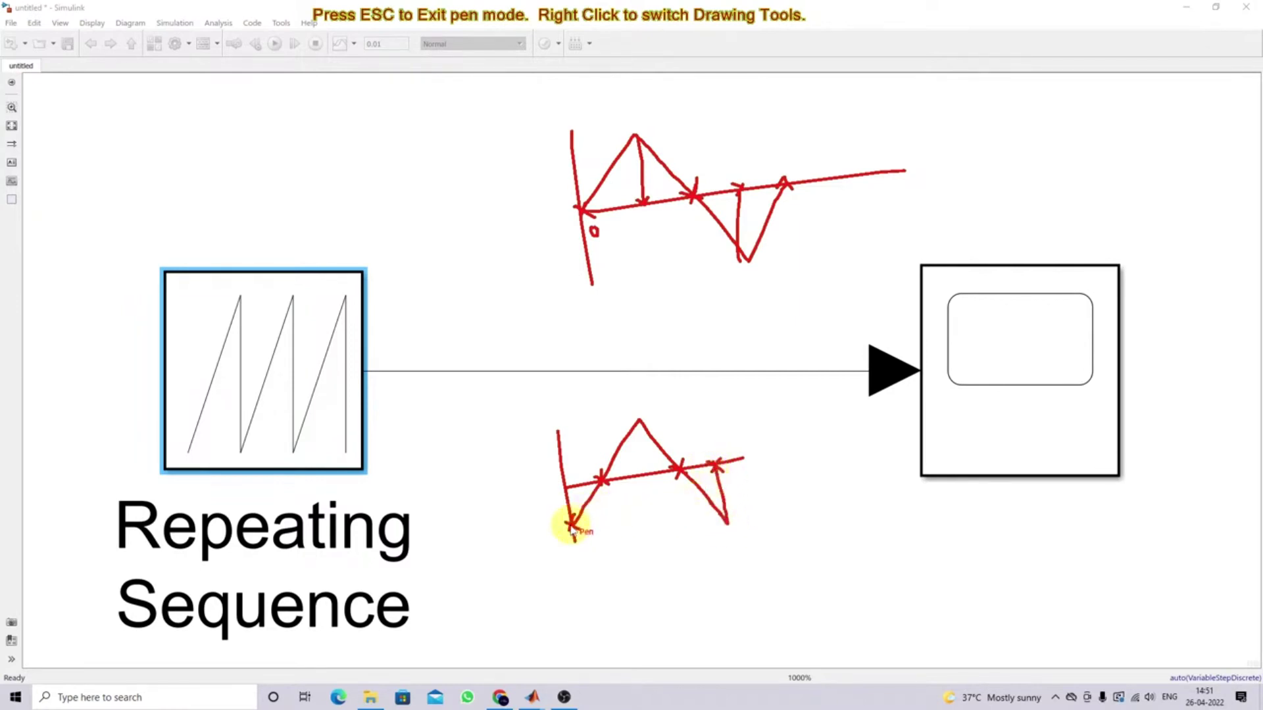
drag(567, 520, 571, 531)
Label the lower sketch with 0 at the axis, -1 at the start and 1 at the peak, projecting the peak onto the time axis
drag(559, 484, 552, 485)
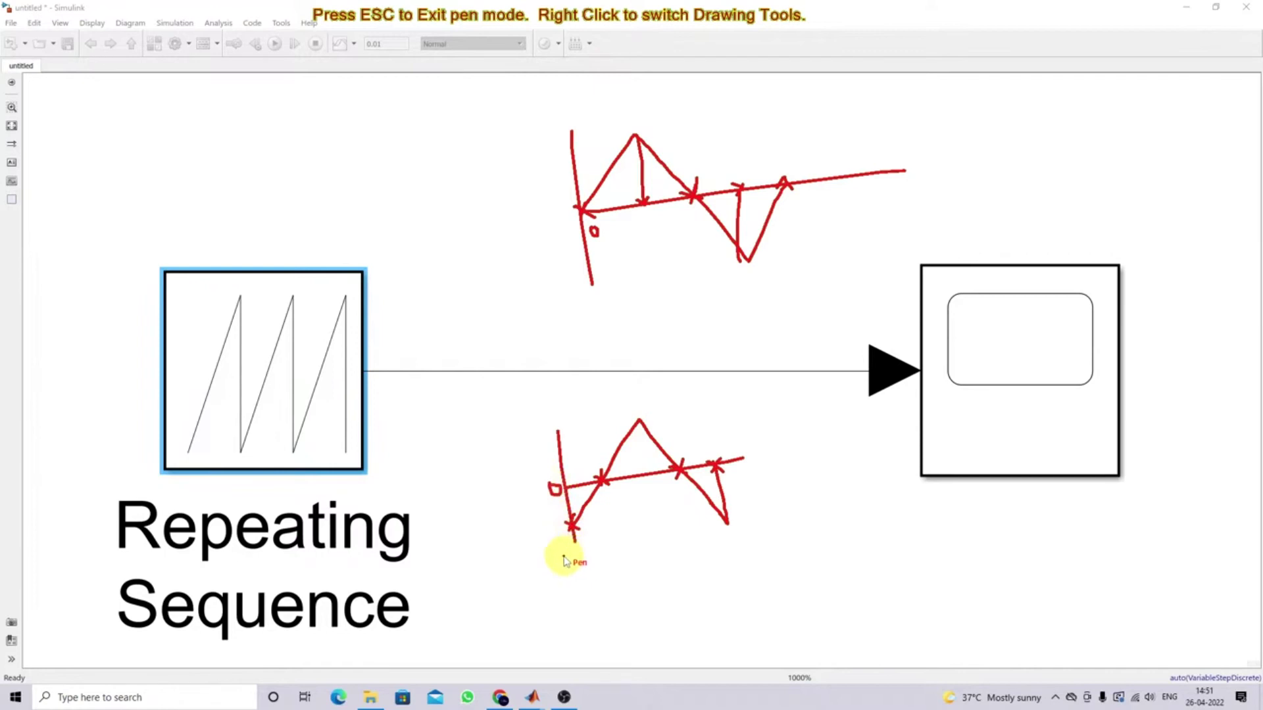
drag(565, 563, 601, 571)
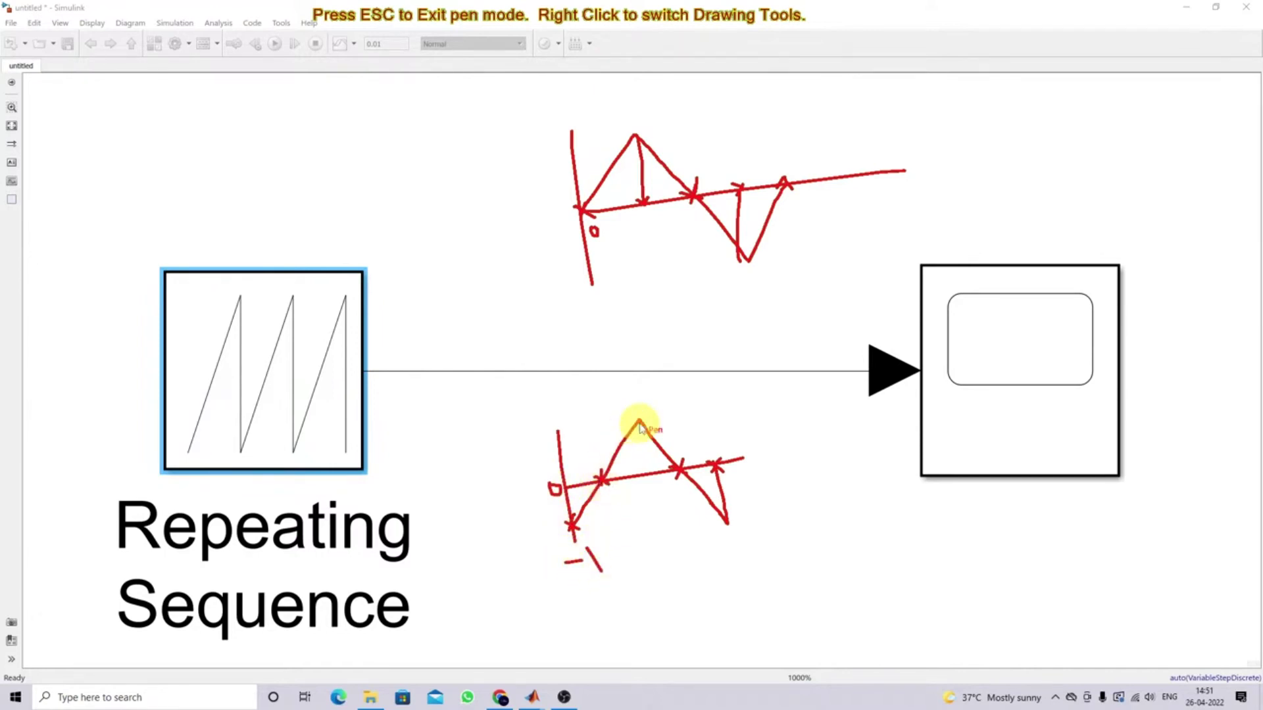
drag(638, 421, 643, 473)
drag(643, 465, 648, 479)
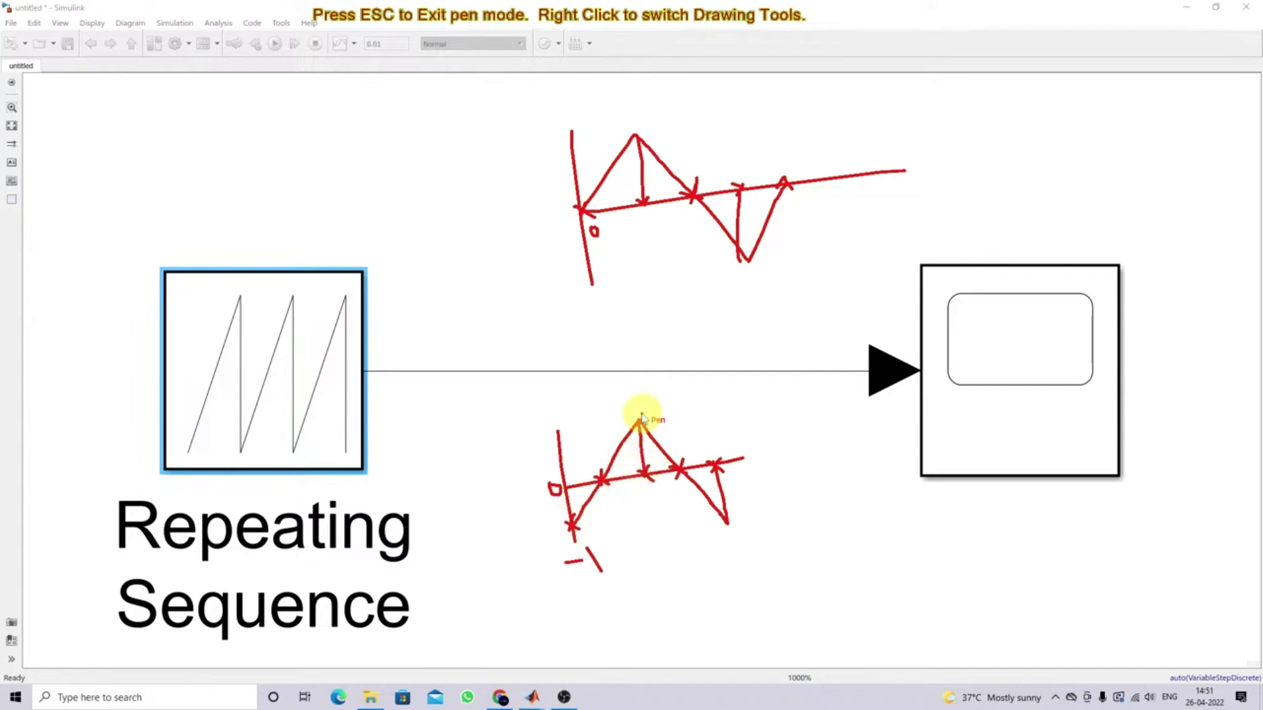
drag(642, 397, 646, 413)
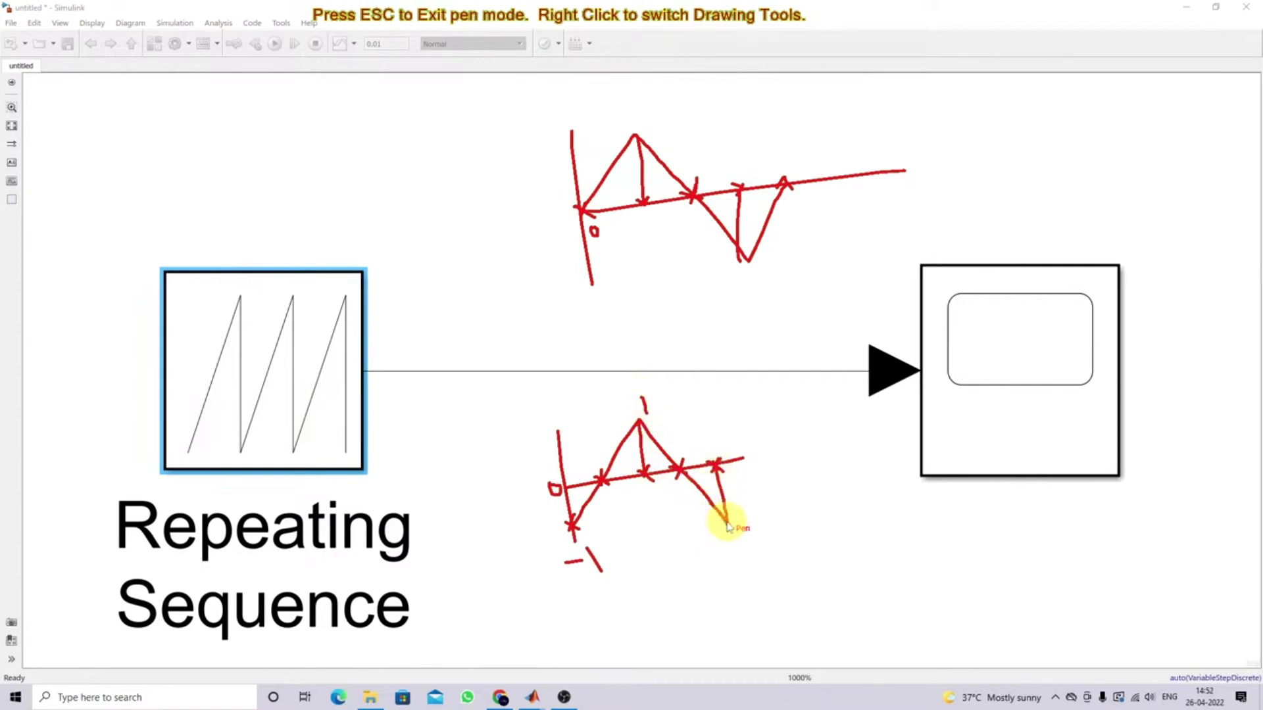
Finish the trough label on the lower sketch and set the Repeating Sequence block's output values to [-1 1 -1]
drag(720, 531, 748, 537)
key(Escape)
double_click(346, 395)
key(Tab)
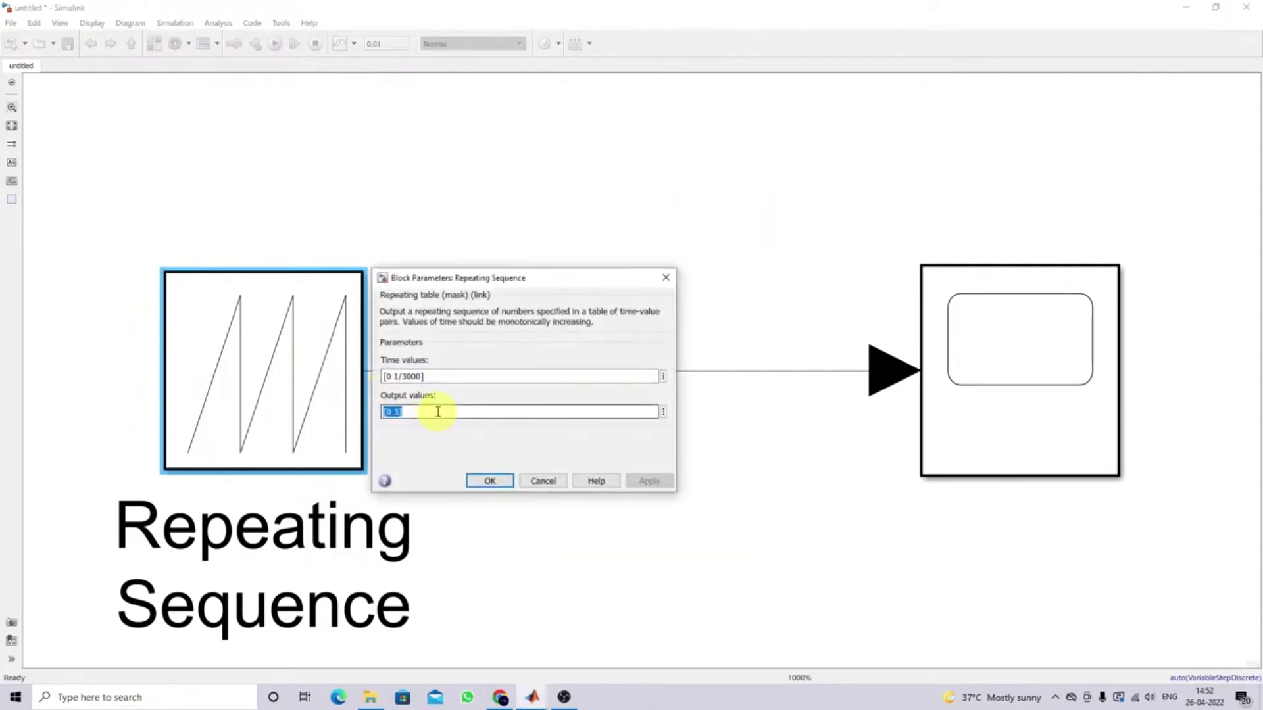
key(BackSpace)
key(BackSpace)
key(BackSpace)
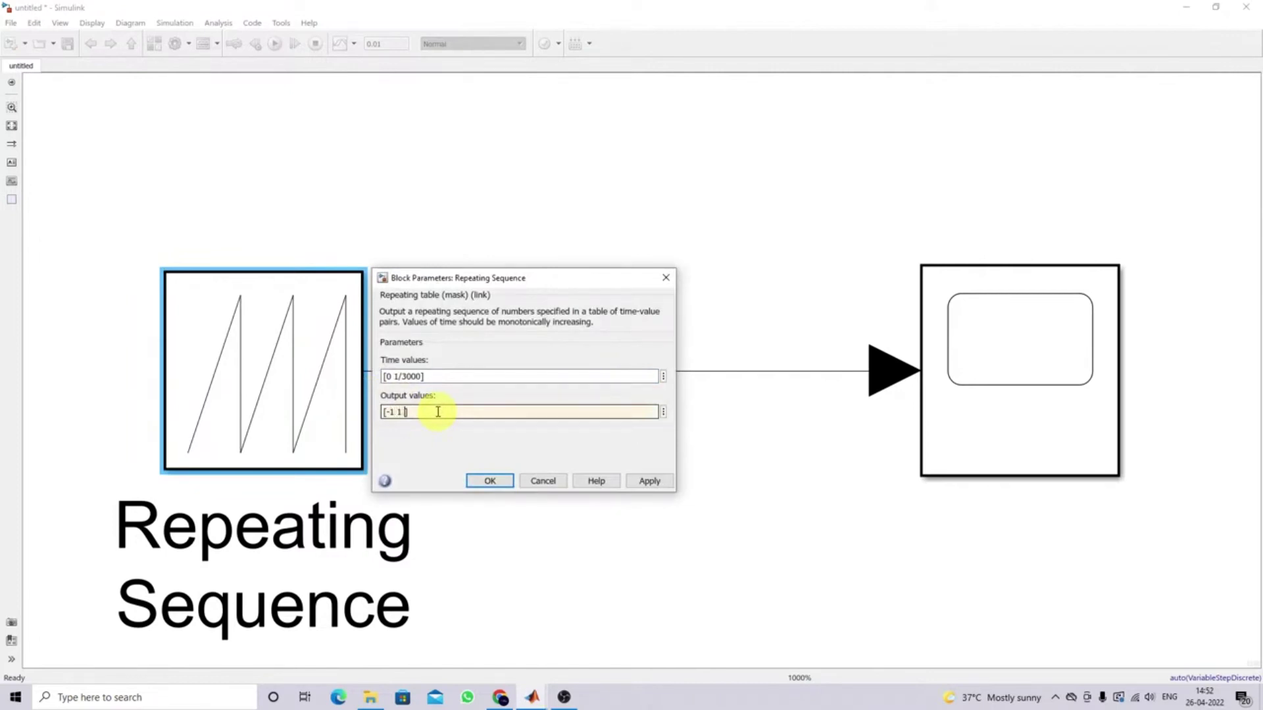
click(648, 481)
click(656, 417)
Sketch a pair of axes above the Scope block with one triangular wave period starting and ending at its negative peak
triple_click(445, 376)
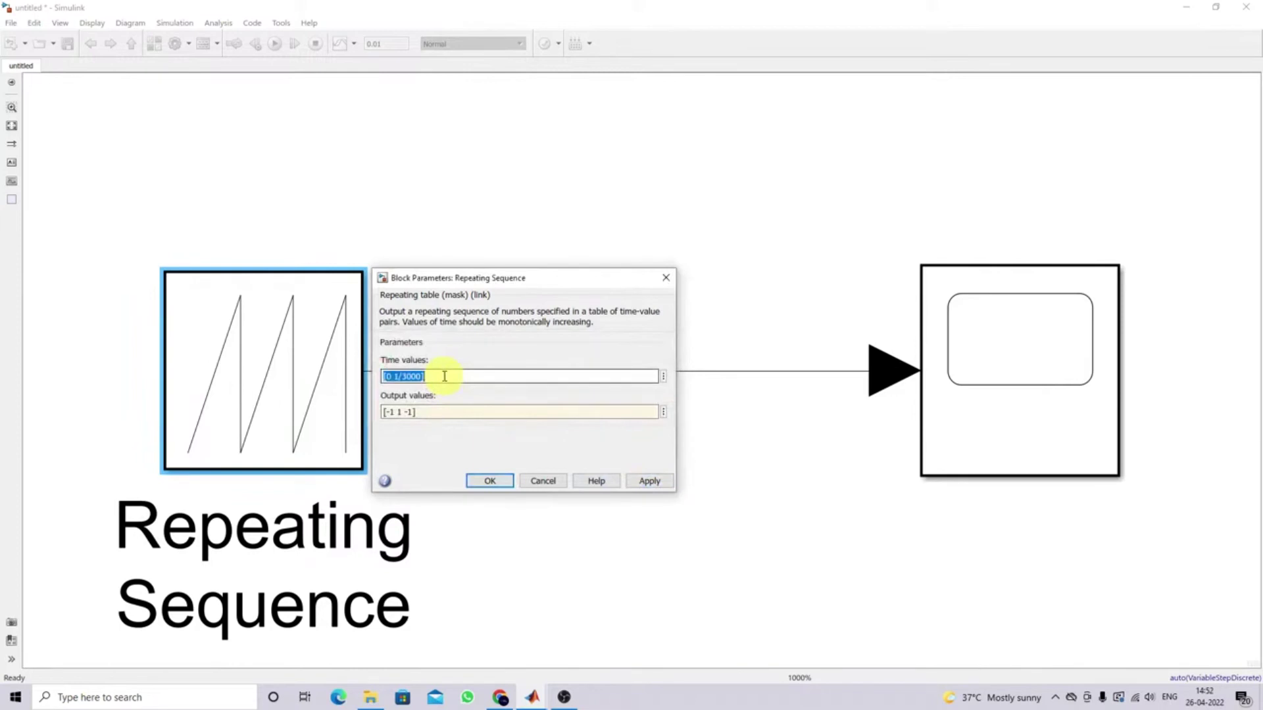
click(445, 376)
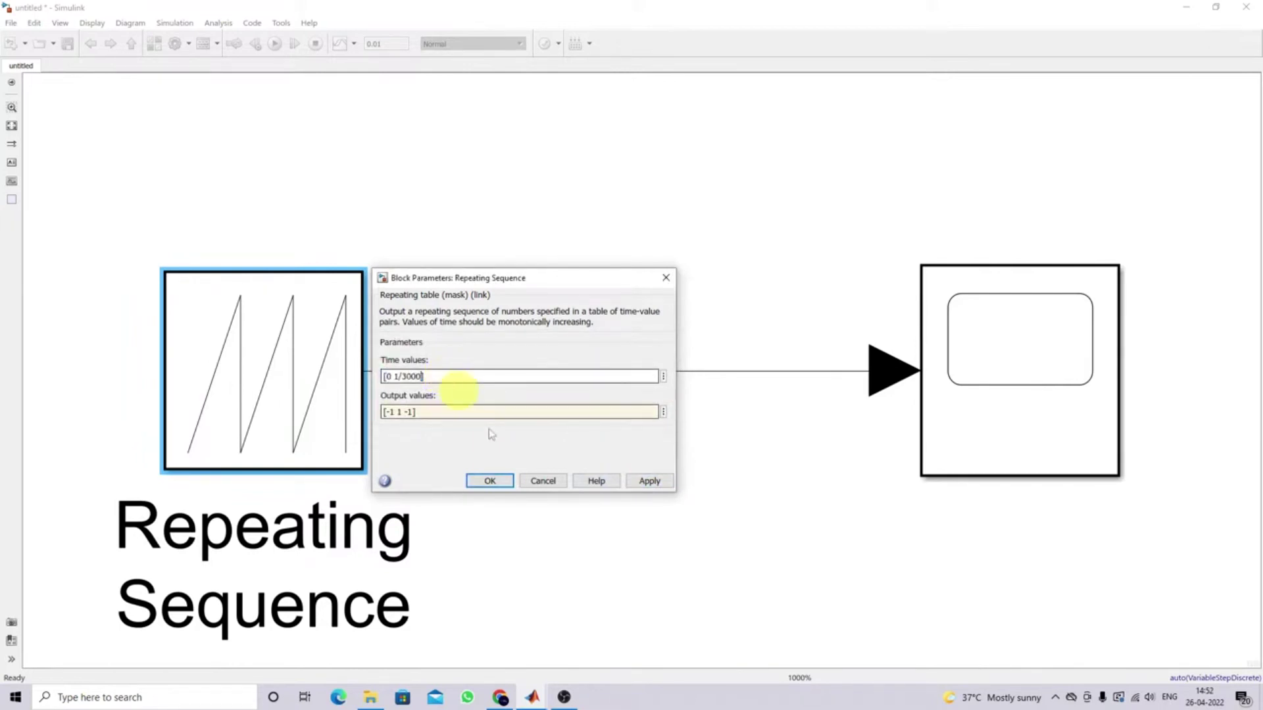
key(F12)
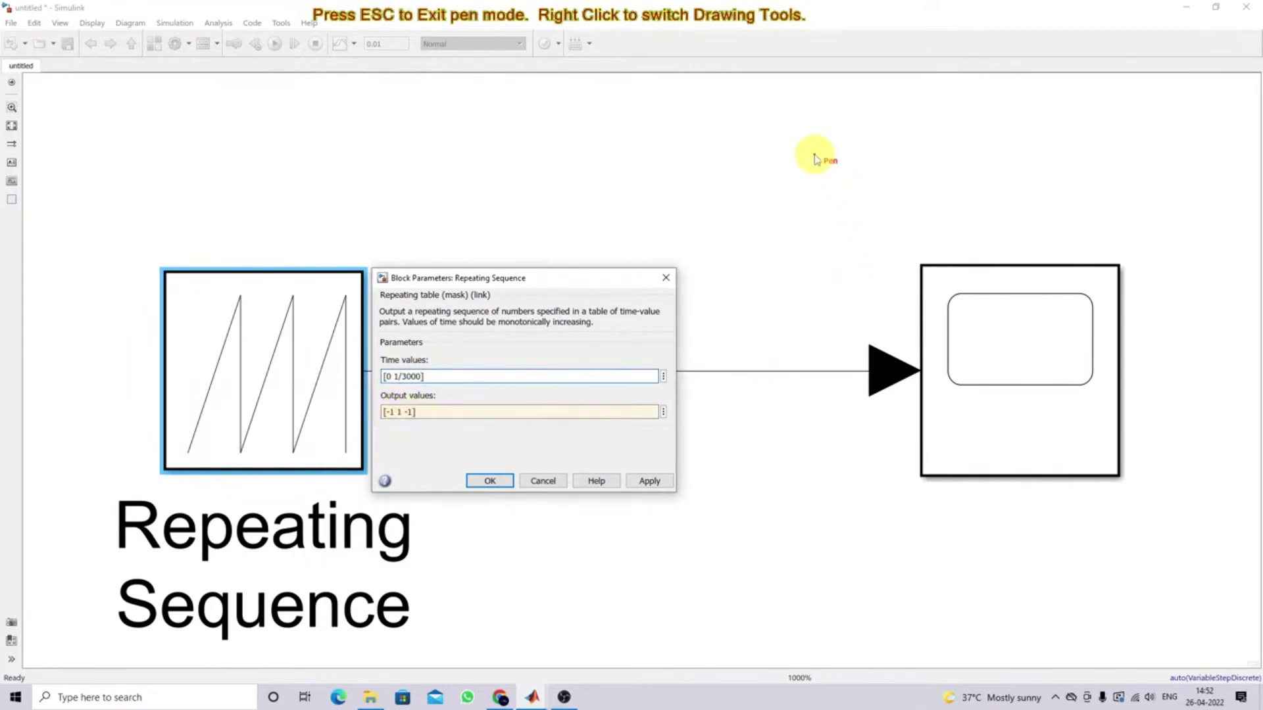
drag(809, 134, 814, 272)
drag(813, 194, 1053, 191)
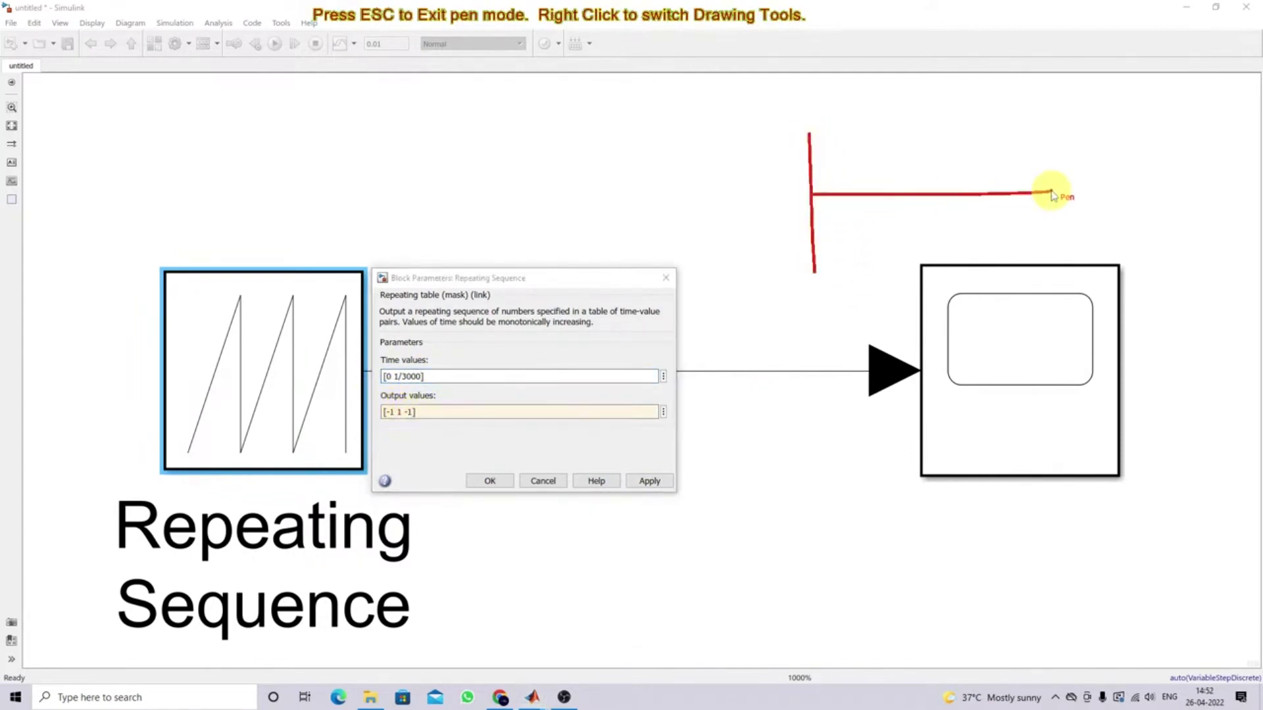
mouse_move(813, 235)
mouse_down()
mouse_move(880, 133)
mouse_move(987, 241)
mouse_up()
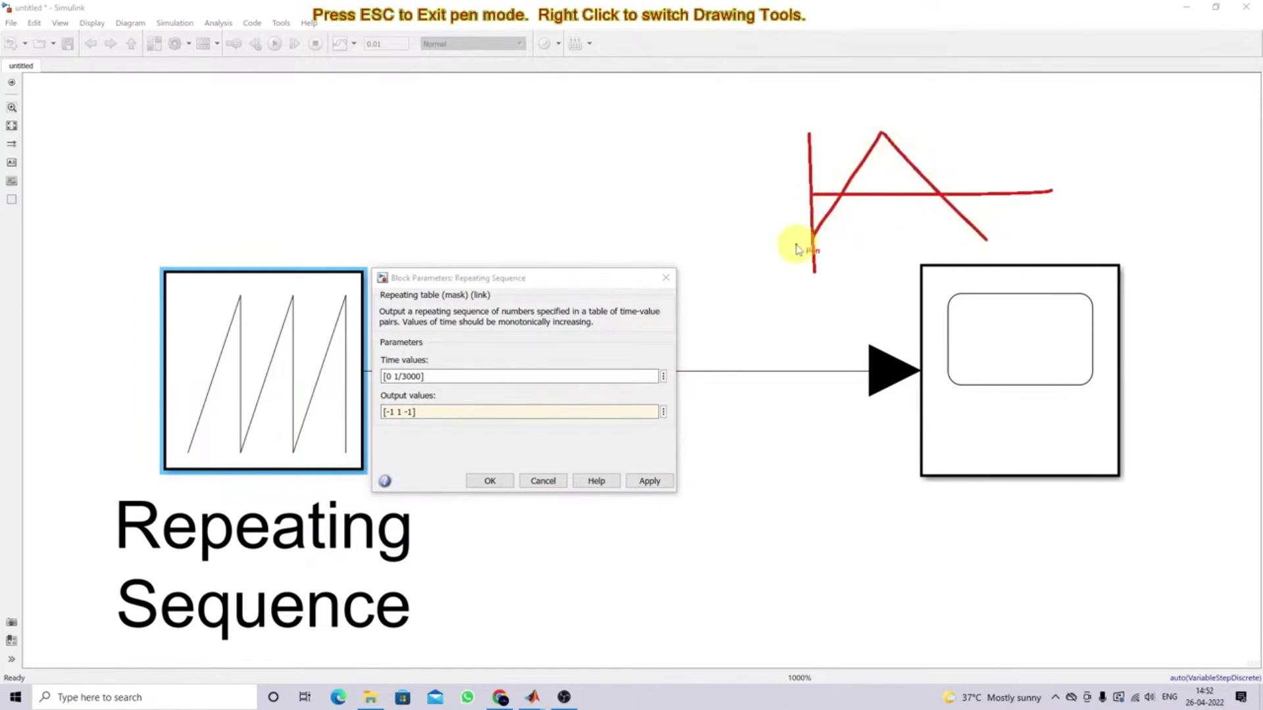
Label the sketched triangular wave with -1 at its start, +1 at its peak and -1 at its end
drag(804, 243, 807, 258)
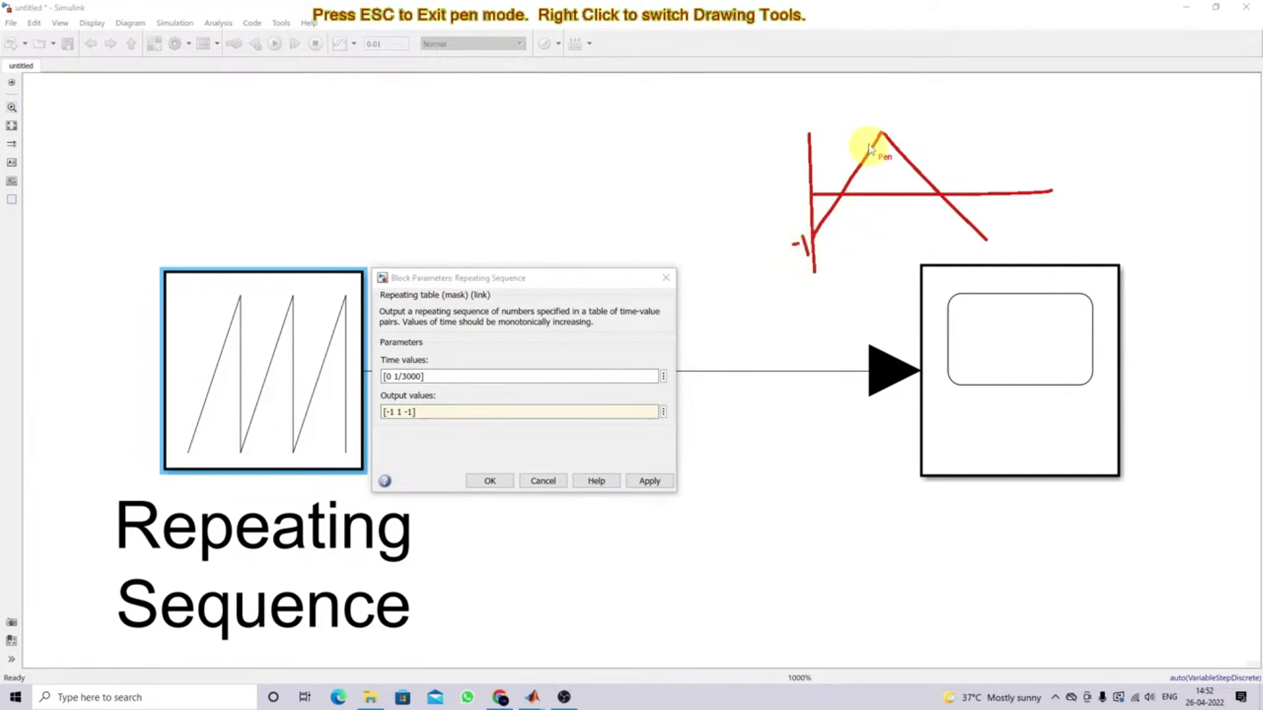
drag(879, 124, 915, 136)
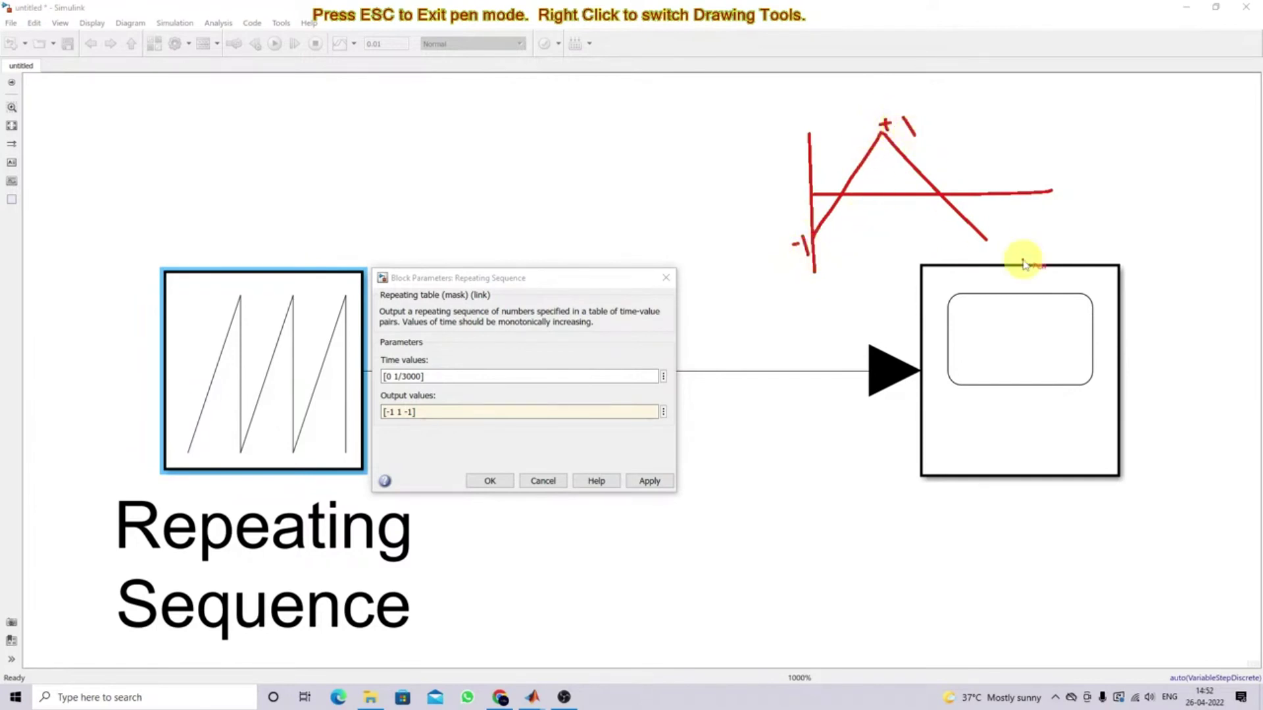
drag(980, 250, 1005, 253)
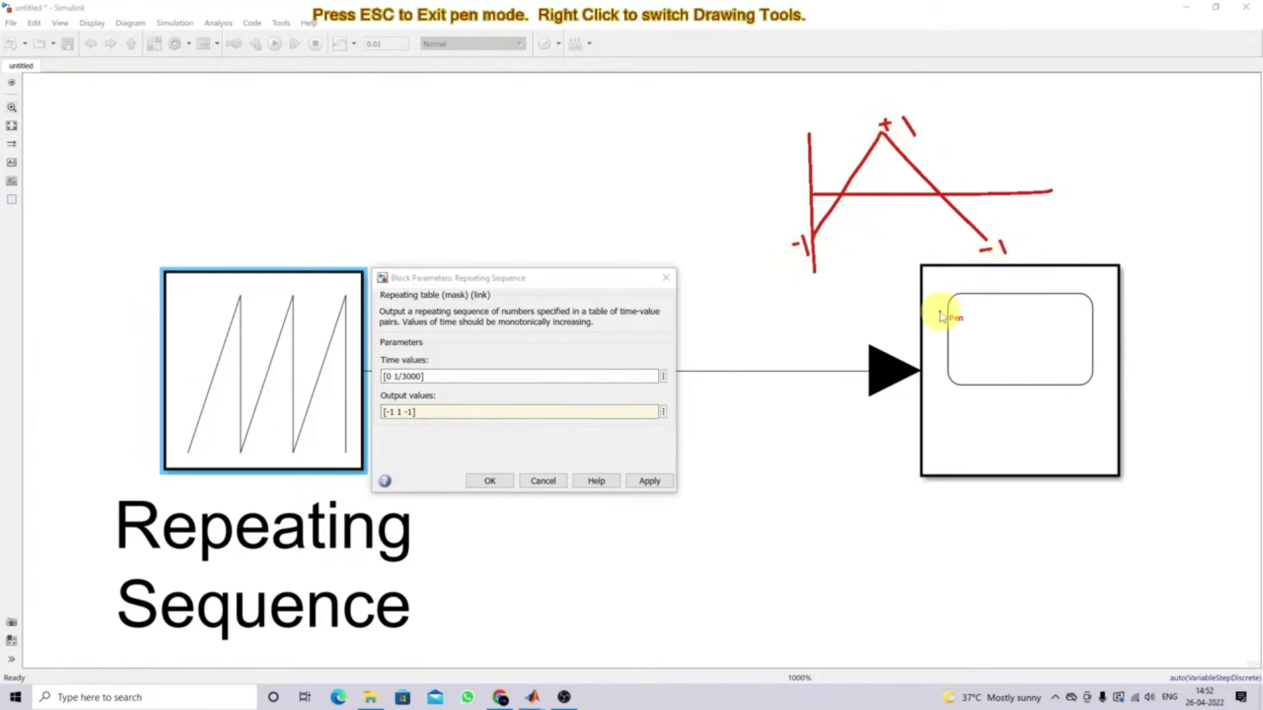
drag(793, 245, 800, 243)
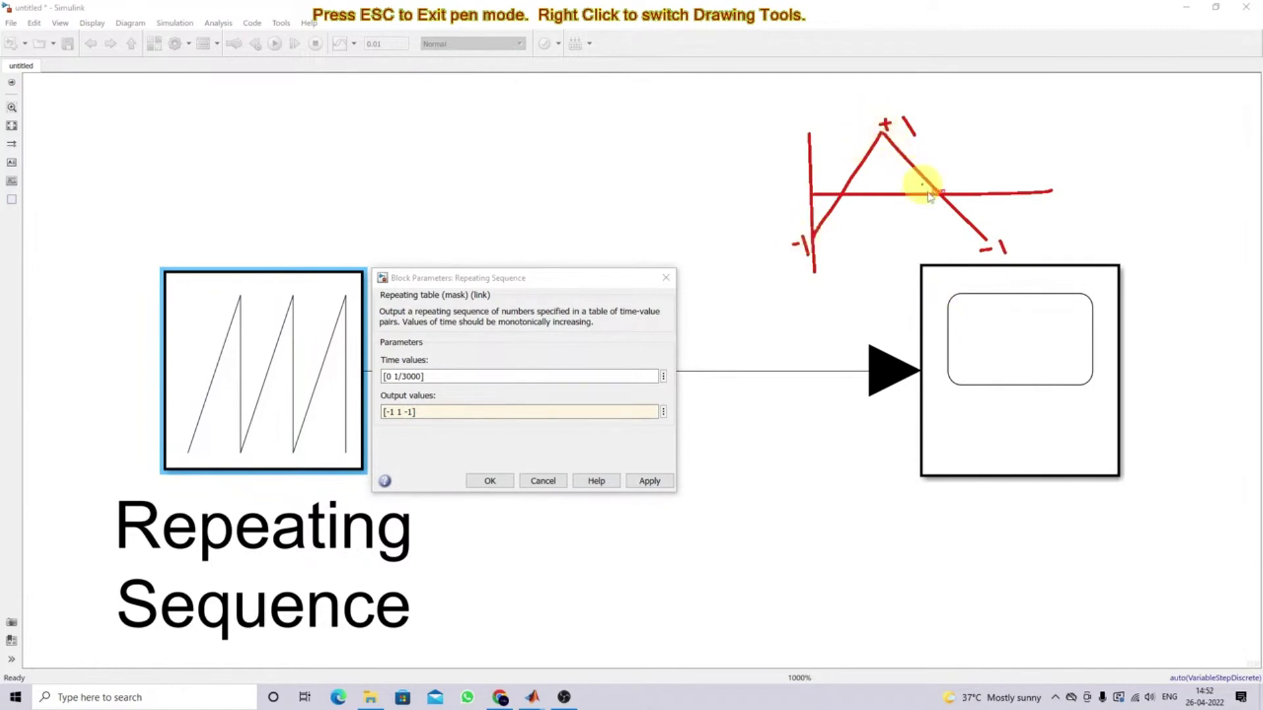
Project the wave's end and peak onto the time axis and label them 0.02 and 0.01
drag(978, 184, 987, 268)
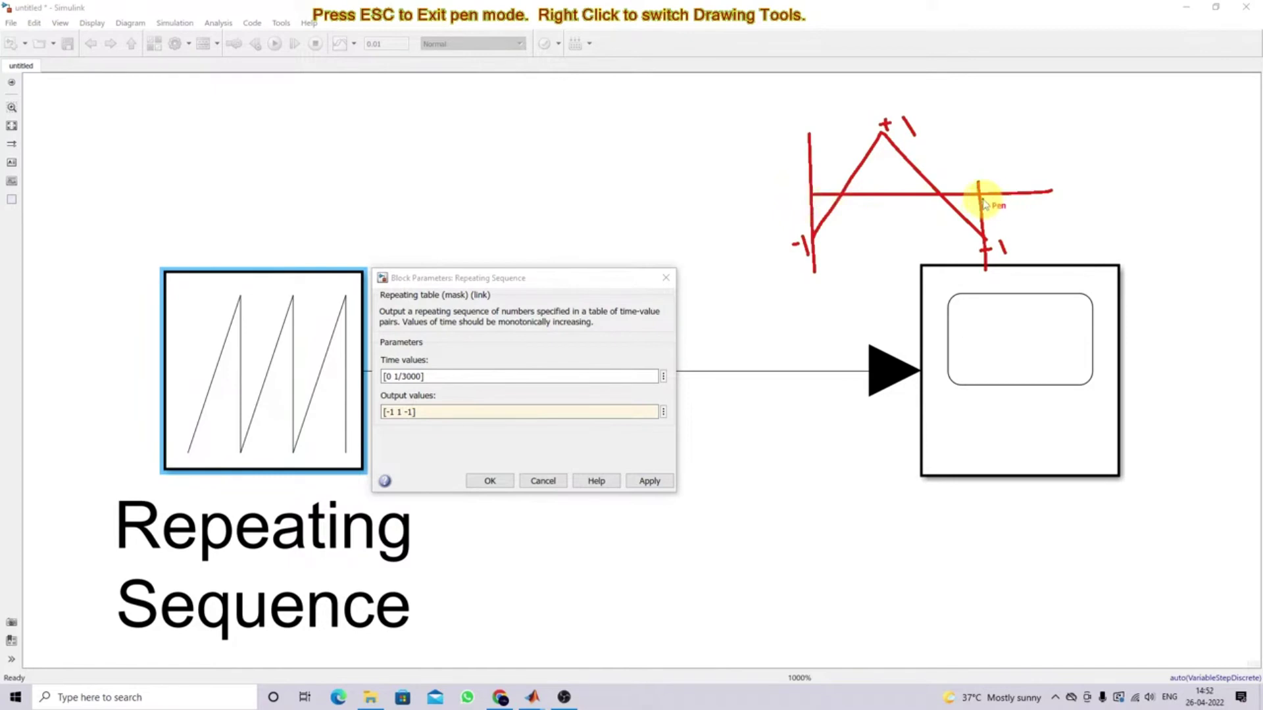
mouse_move(996, 175)
mouse_down()
mouse_move(998, 188)
mouse_move(1060, 168)
mouse_up()
click(1014, 173)
drag(885, 137, 885, 203)
drag(881, 150, 891, 149)
drag(878, 201, 916, 214)
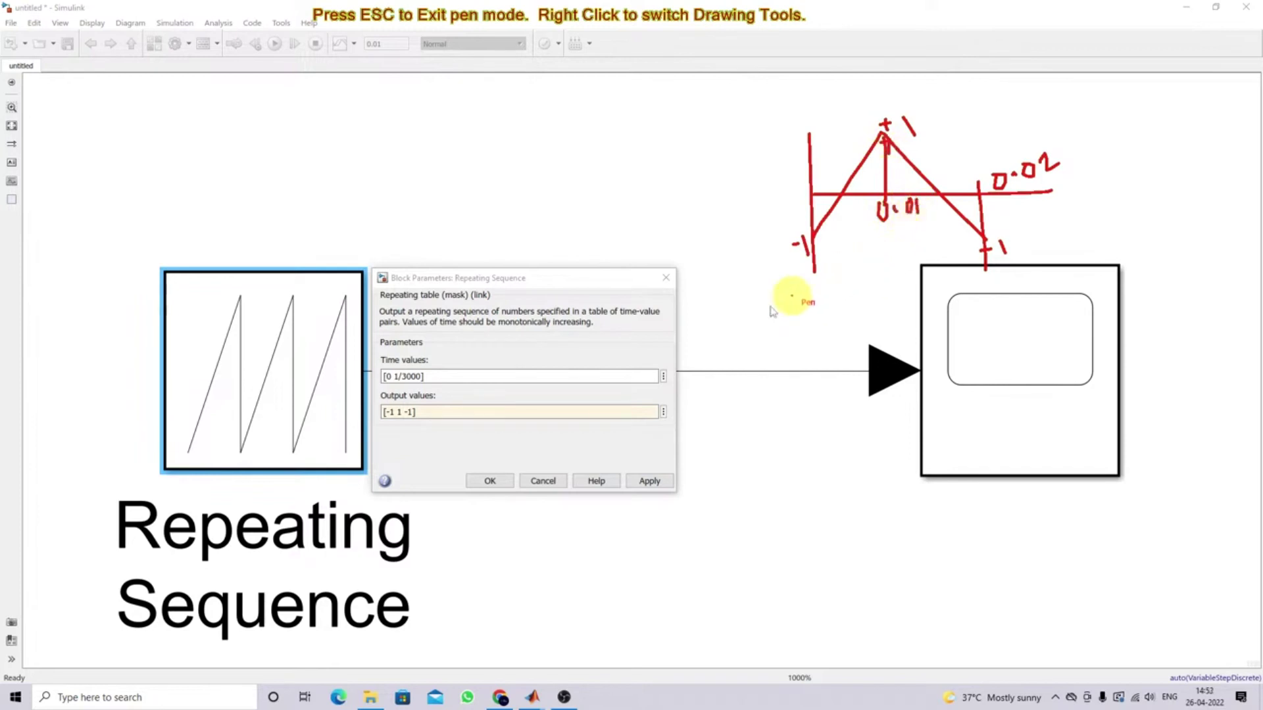
Clear the sketch and set the Repeating Sequence block's time values to [0 0.01 0.02]
key(Escape)
click(458, 376)
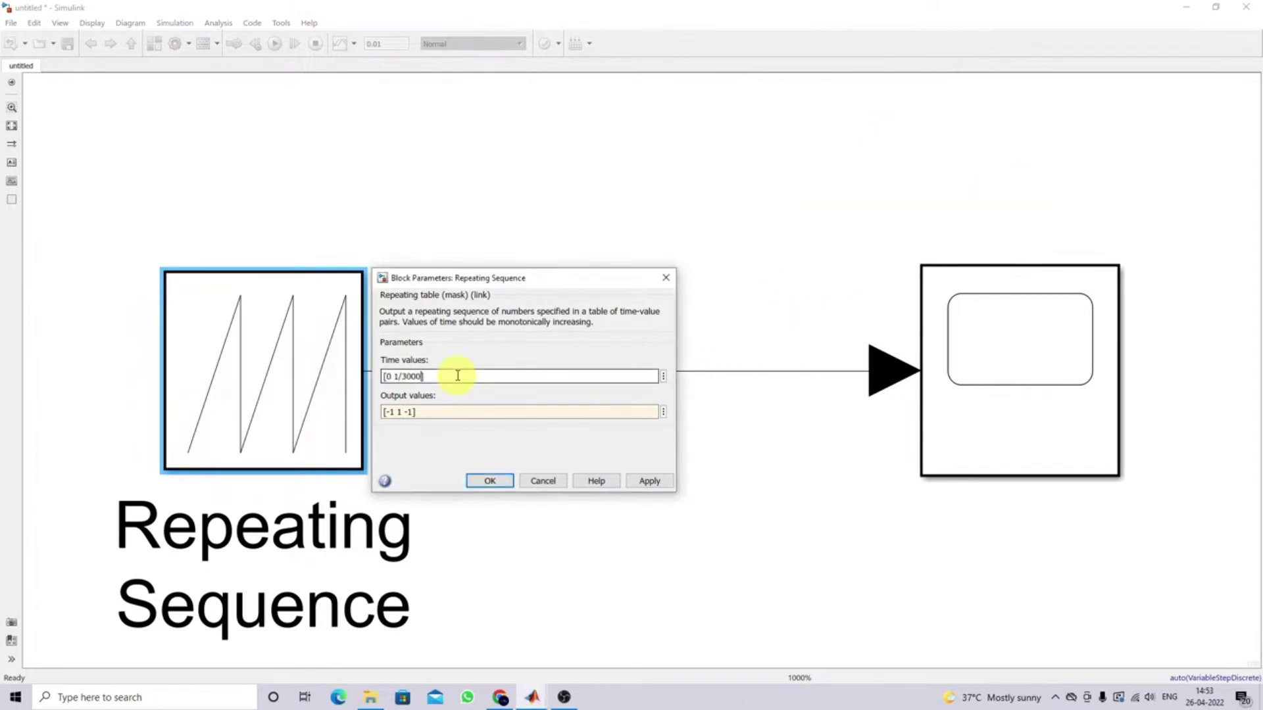
key(BackSpace)
key(BackSpace)
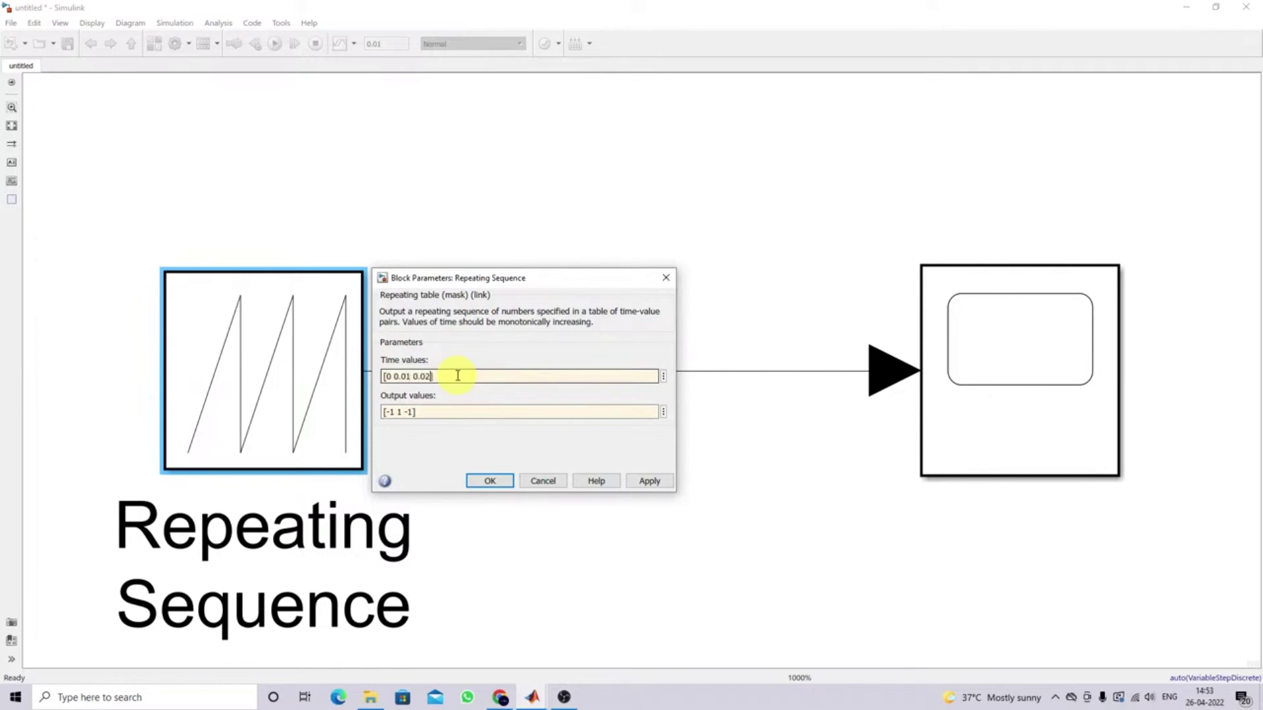
click(641, 481)
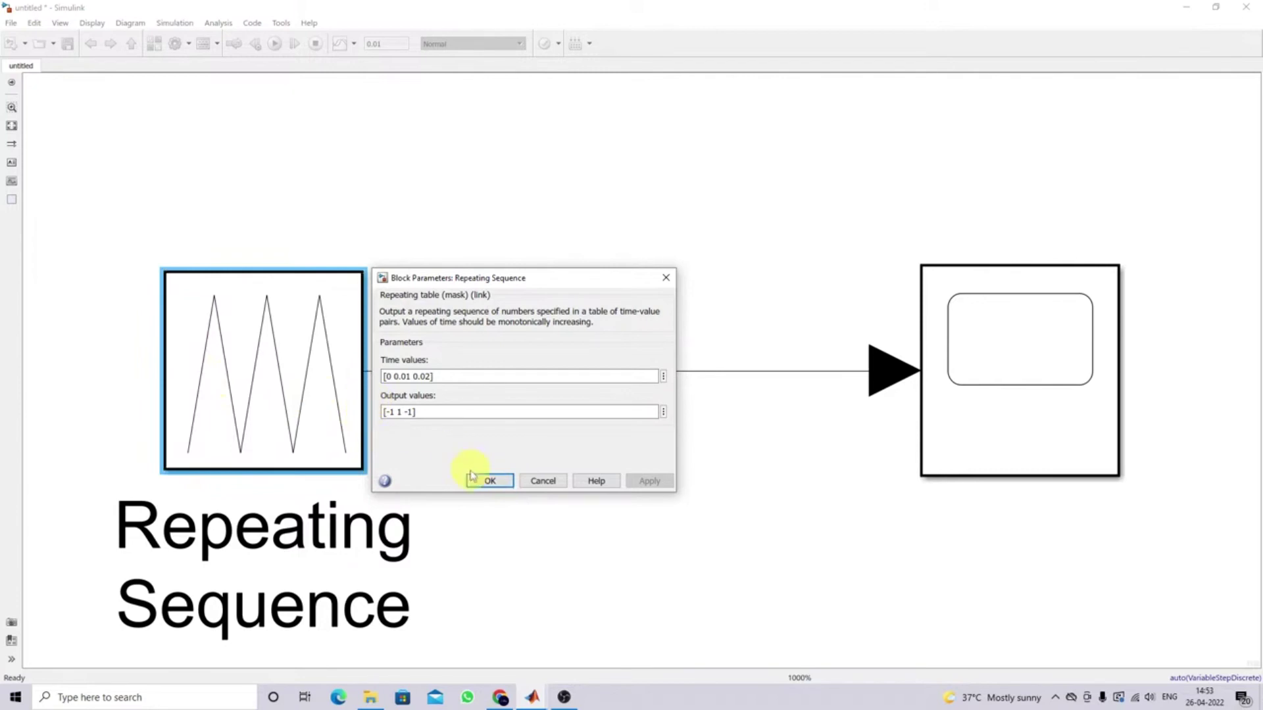
click(489, 482)
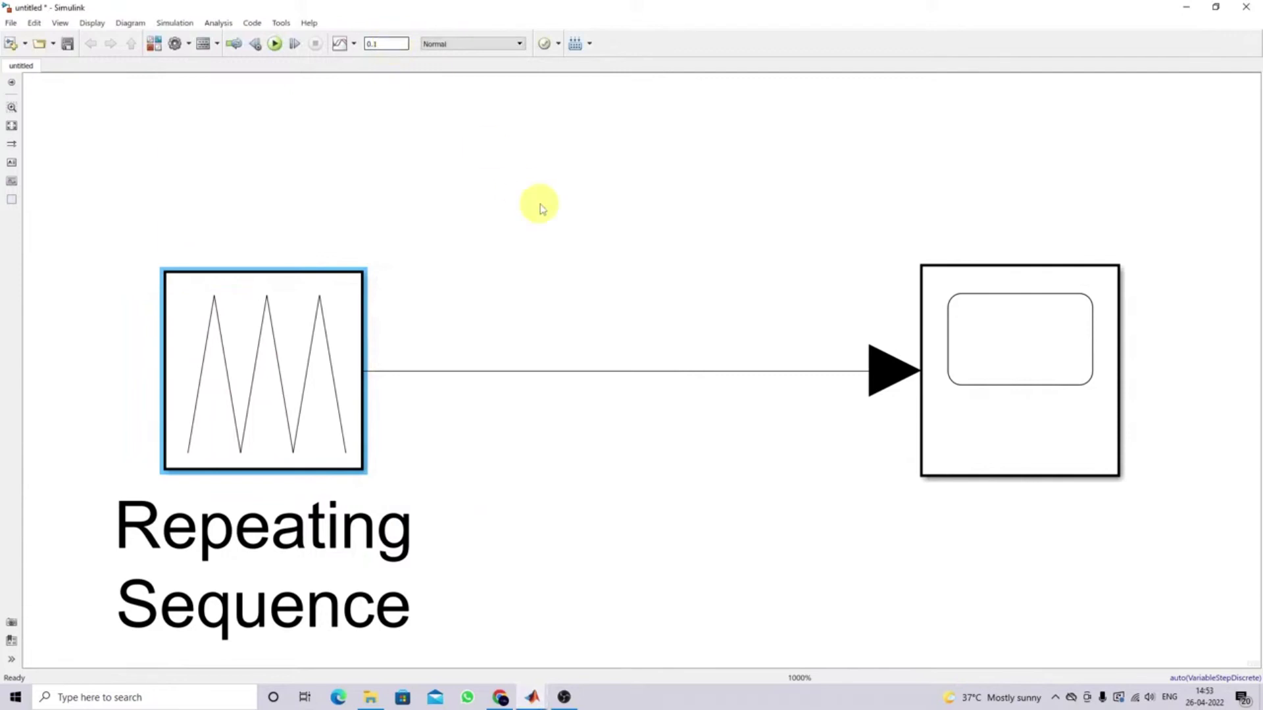
Run the simulation with a stop time of 0.1 and fit the Scope's axes to the triangular waveform
double_click(1065, 376)
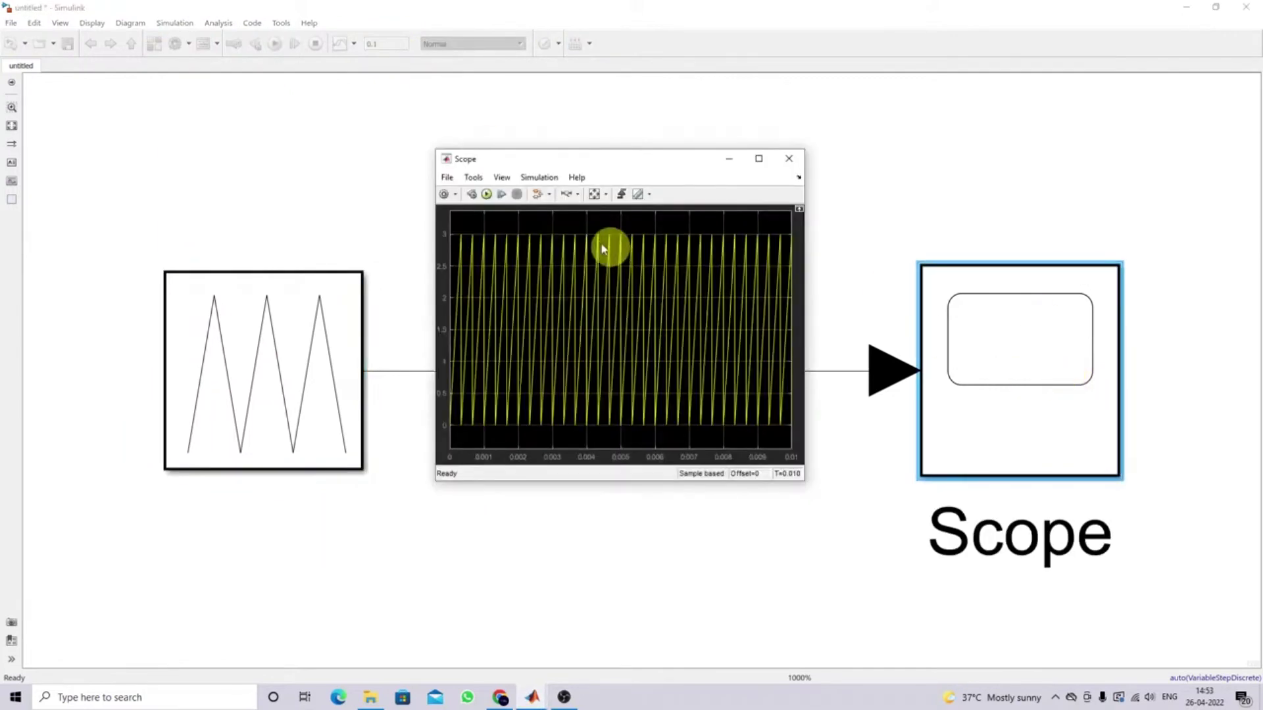
click(486, 194)
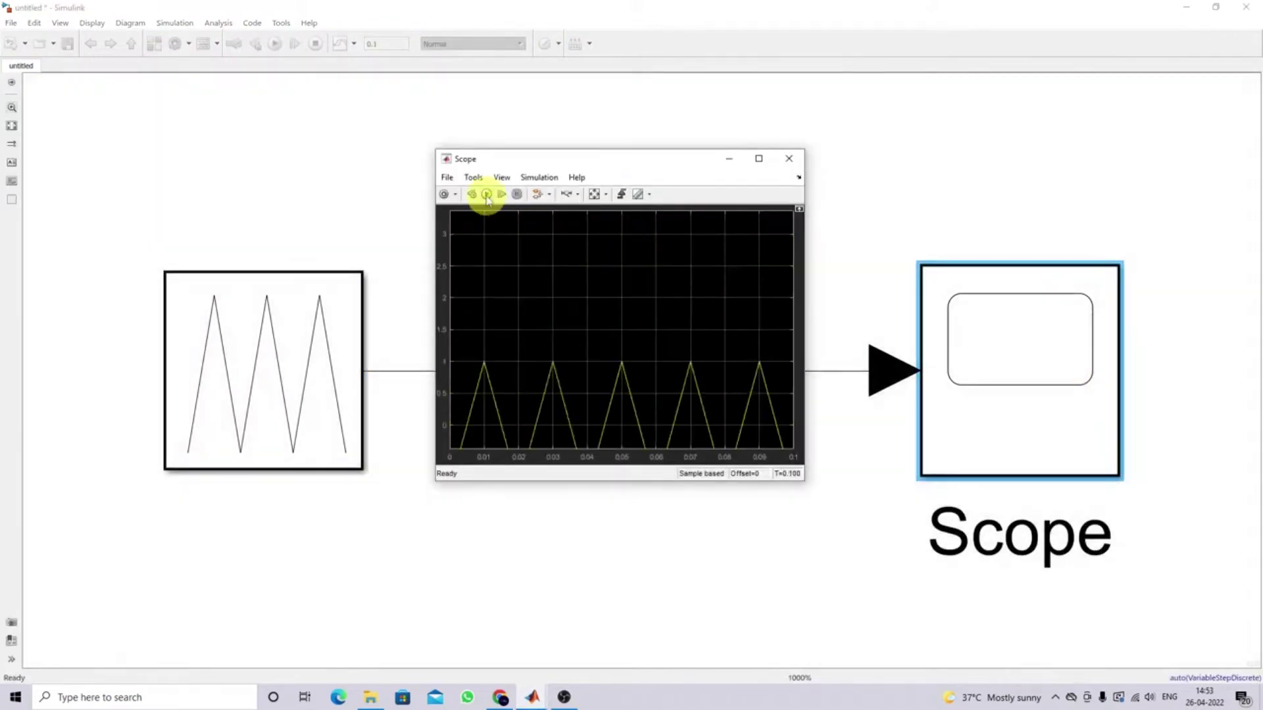
click(595, 194)
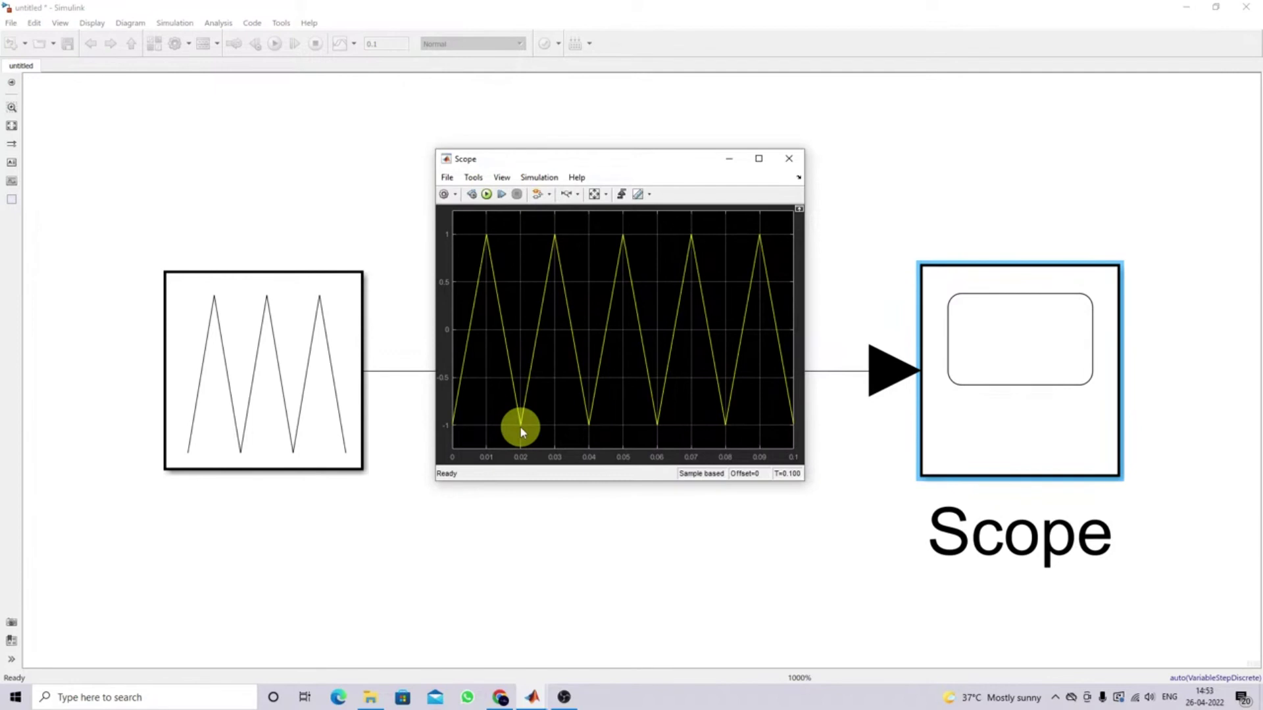
Set the Repeating Sequence block's output values to [0 1 0], keeping them between zero and the positive peak
double_click(329, 379)
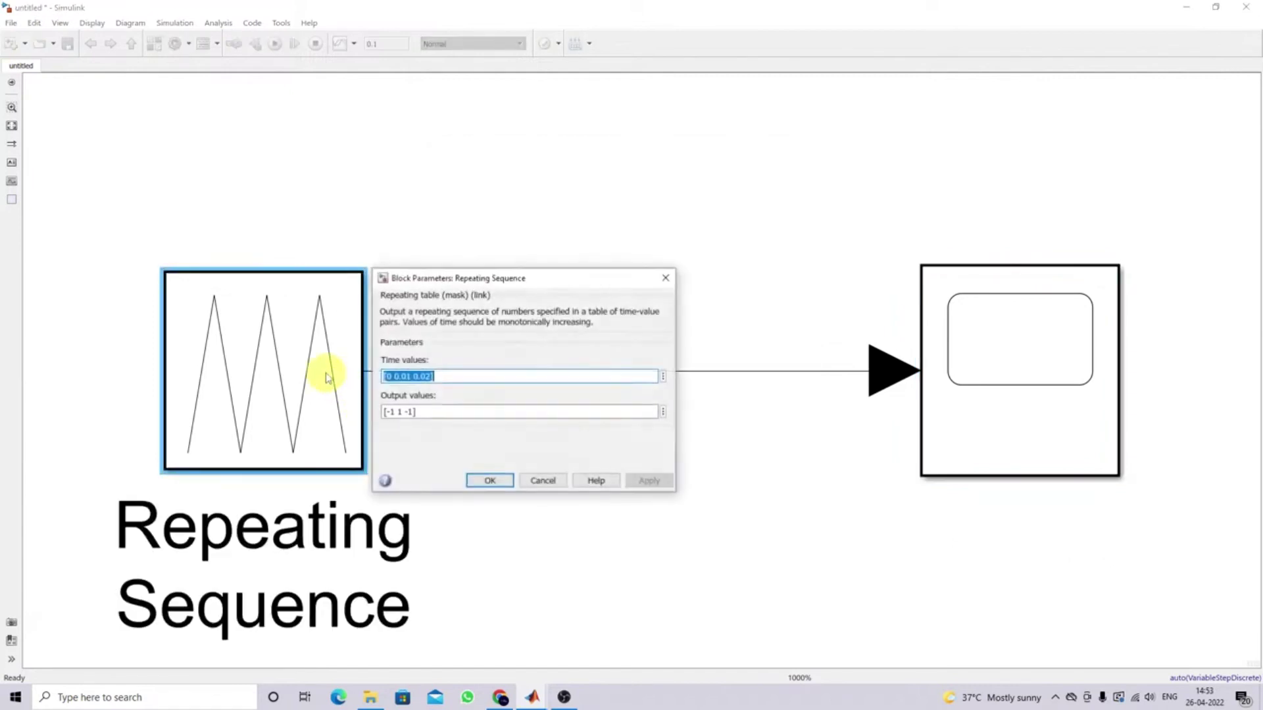
key(Tab)
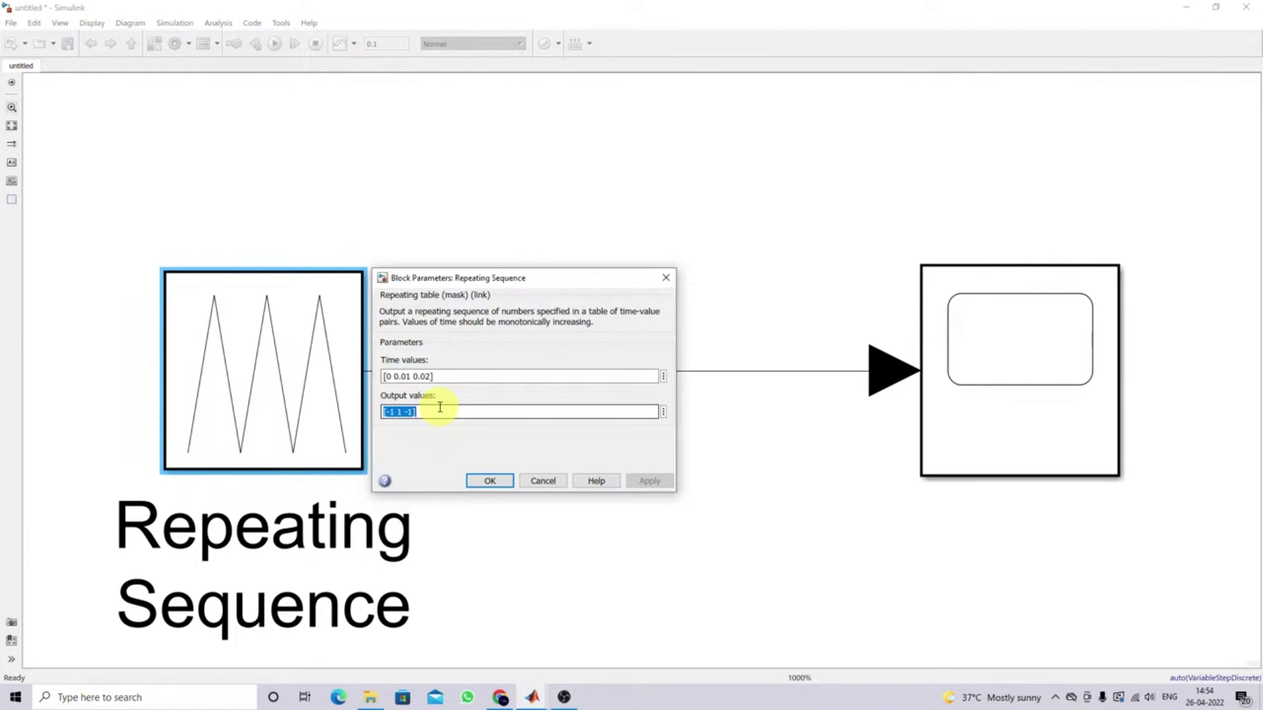
click(441, 409)
key(BackSpace)
key(BackSpace)
key(BackSpace)
key(BackSpace)
key(BackSpace)
key(BackSpace)
key(BackSpace)
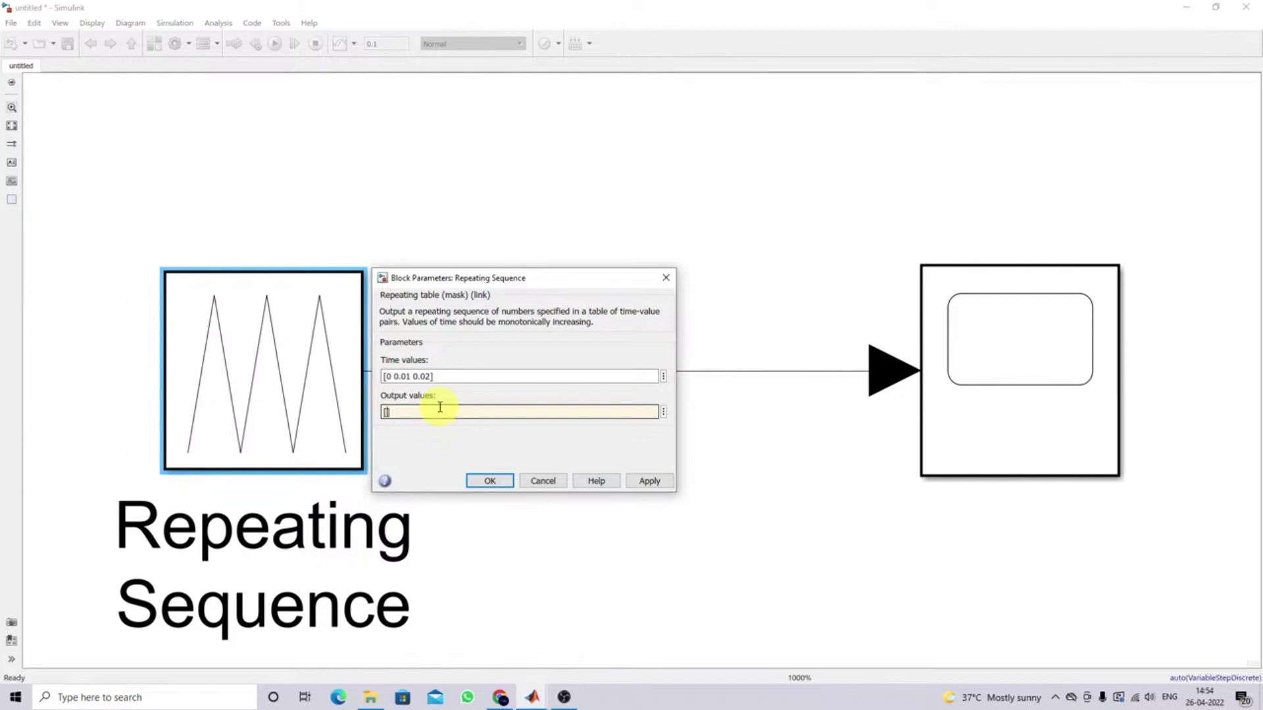
text(0 1 0)
click(638, 481)
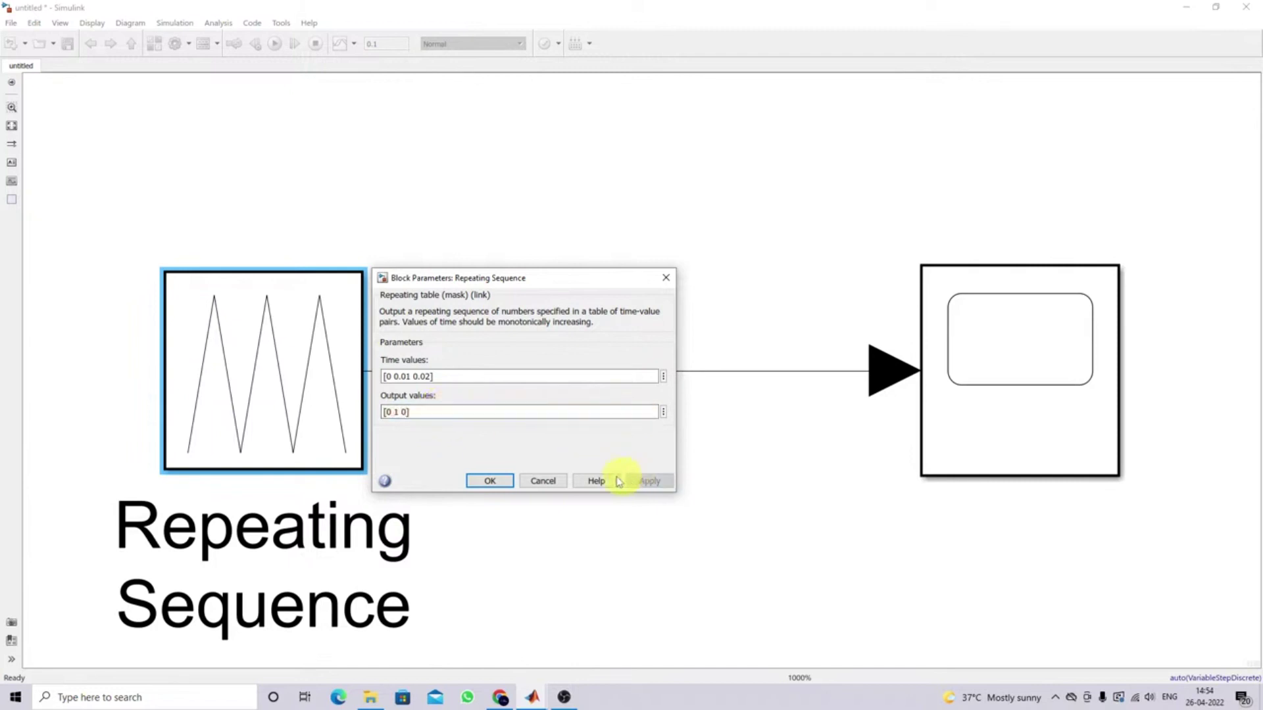
click(487, 480)
Rerun the simulation and view the positive triangular waveform on the Scope
click(955, 396)
double_click(955, 396)
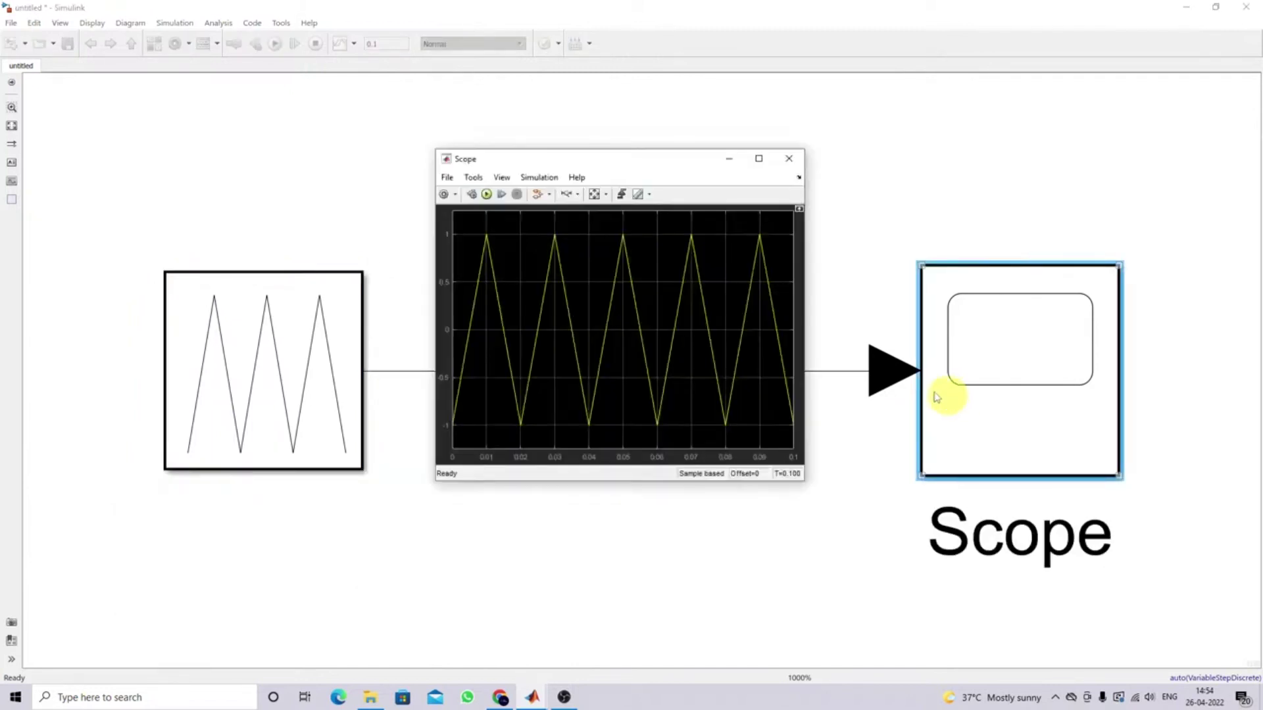
click(487, 194)
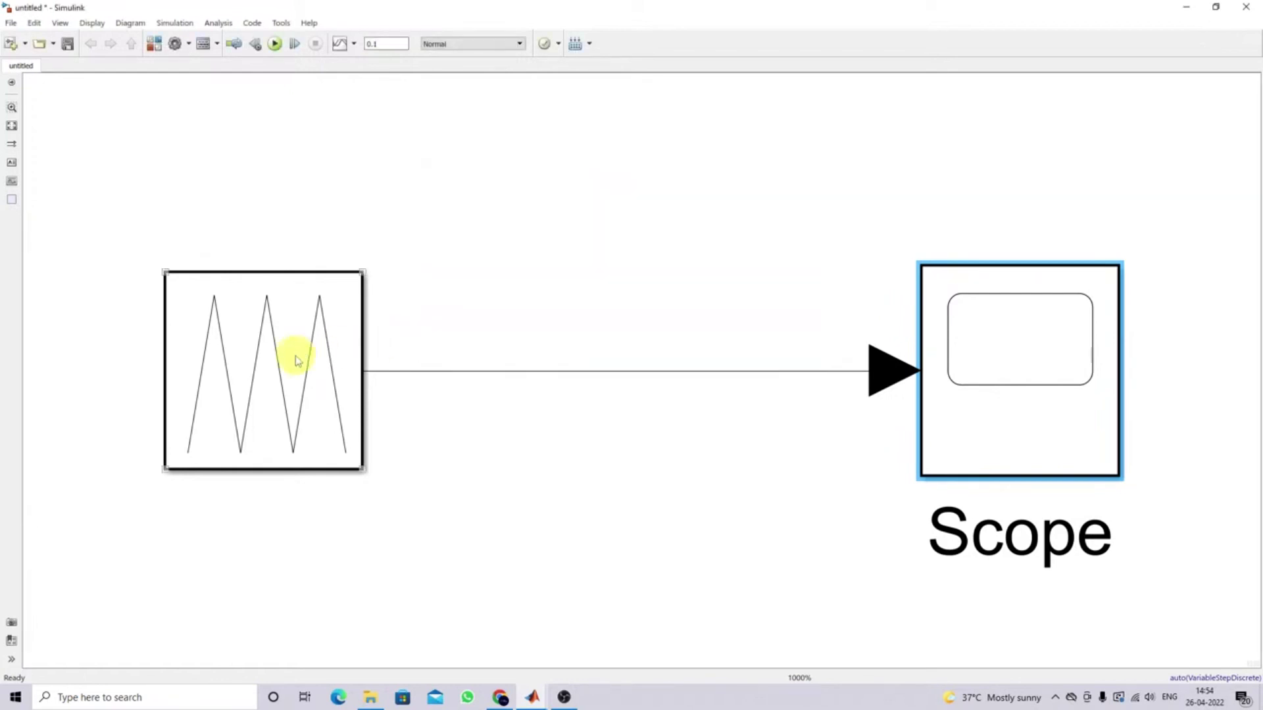
Set the Repeating Sequence block's output values to [0 -1 0] and rerun the simulation with the Scope open
double_click(293, 353)
key(Tab)
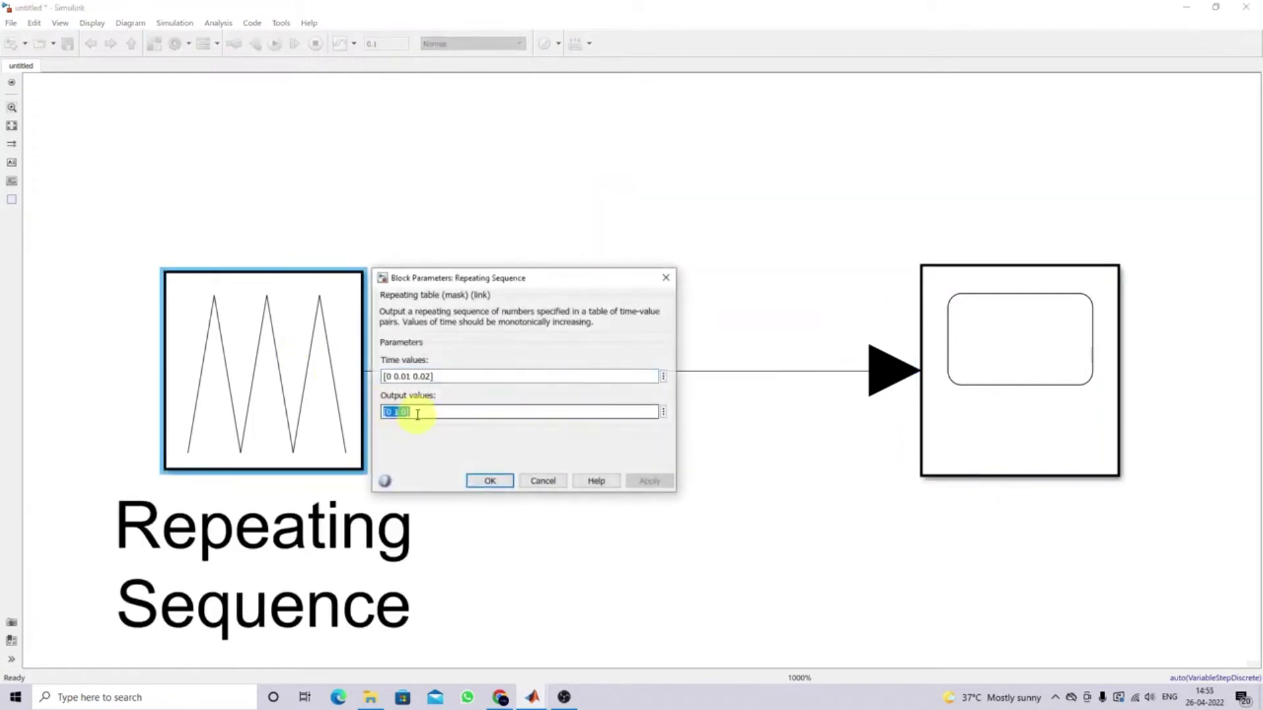
key(End)
key(Left)
key(Left)
text(-)
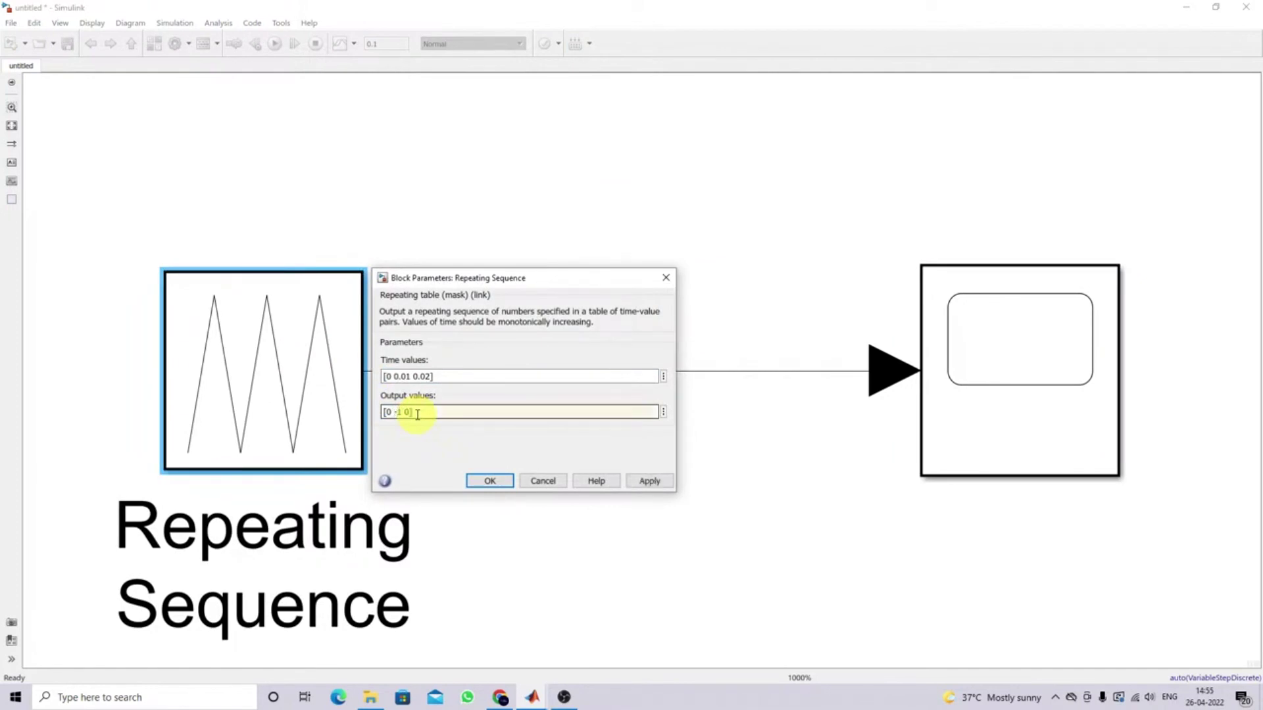
click(490, 481)
double_click(1019, 406)
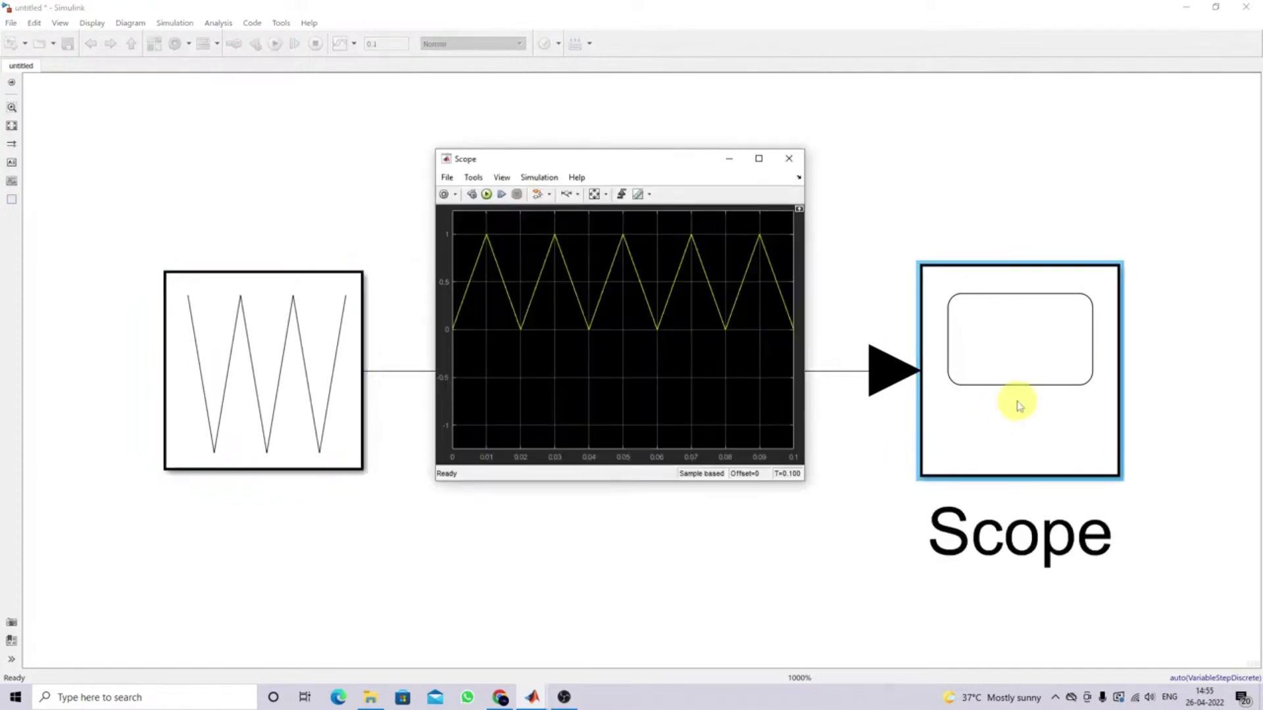
click(485, 197)
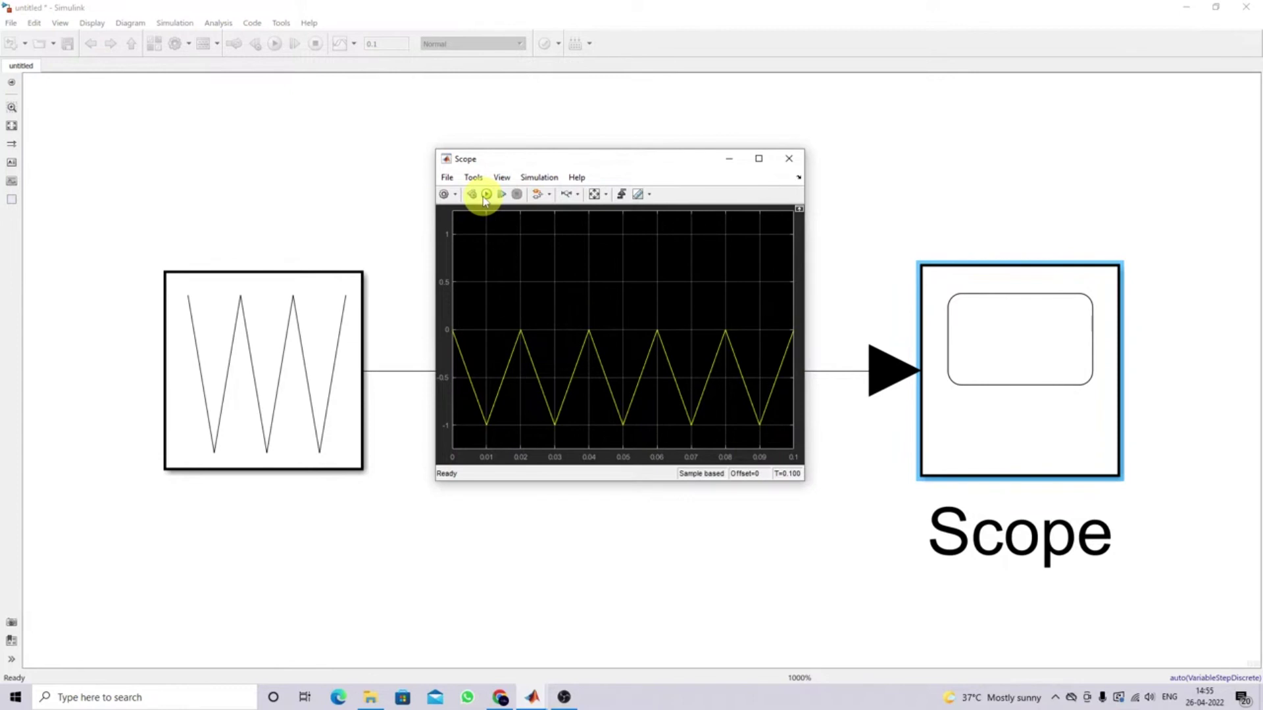
Review the individual time values in the Repeating Sequence block's parameters and close the dialog
double_click(296, 353)
click(437, 382)
double_click(438, 387)
click(428, 378)
drag(431, 378, 417, 378)
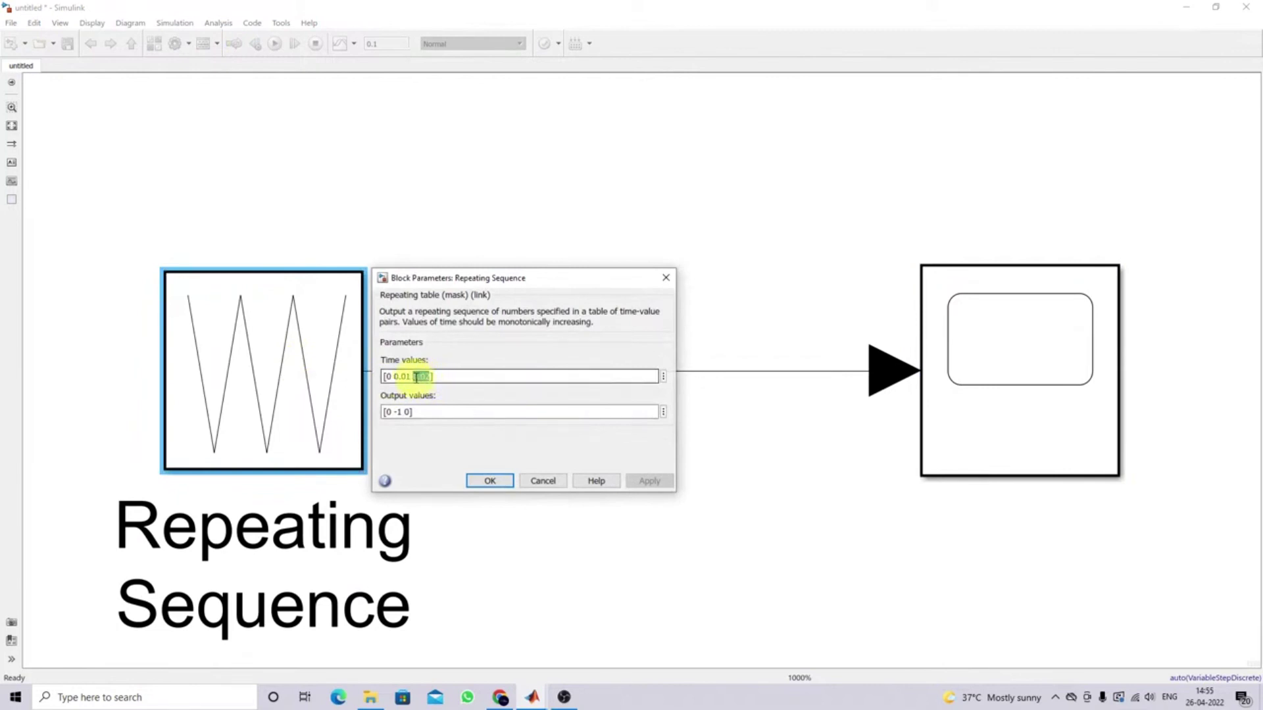
click(410, 377)
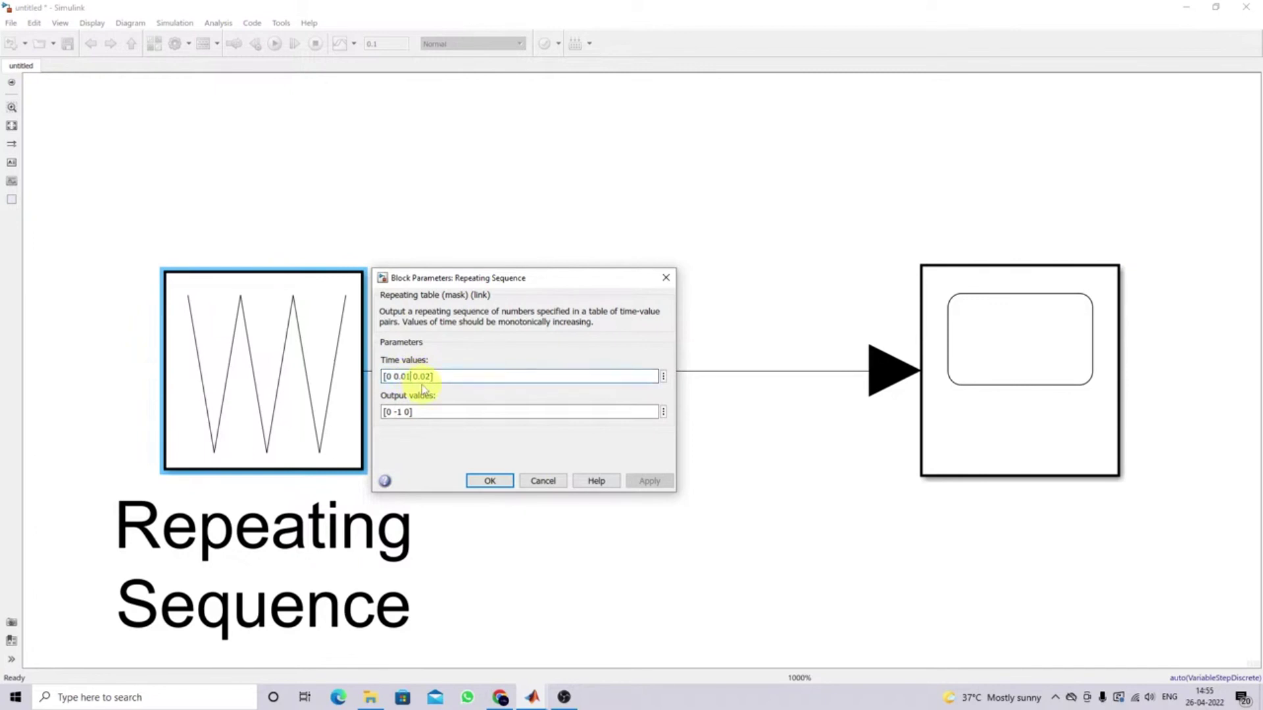
click(488, 482)
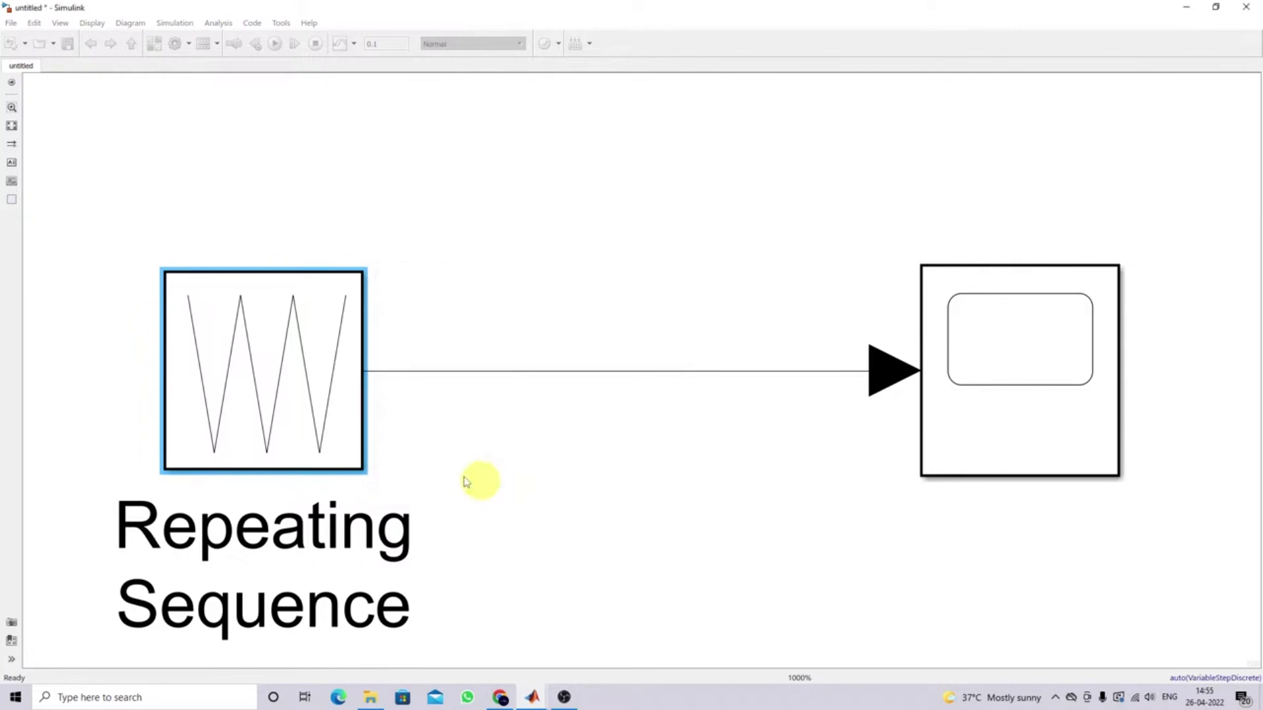